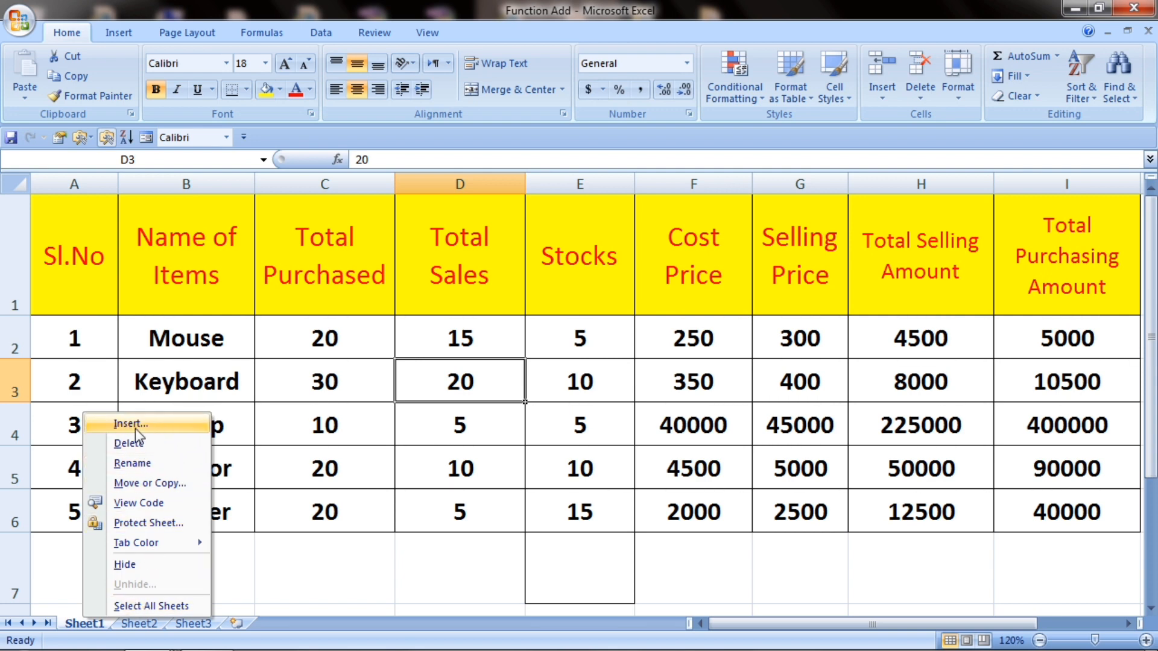
# Step: Browse Sheet2's Usefull Functions chart, the blank Sheet3 and Sheet1's items table, ending on Sheet3
pyautogui.click(266, 422)
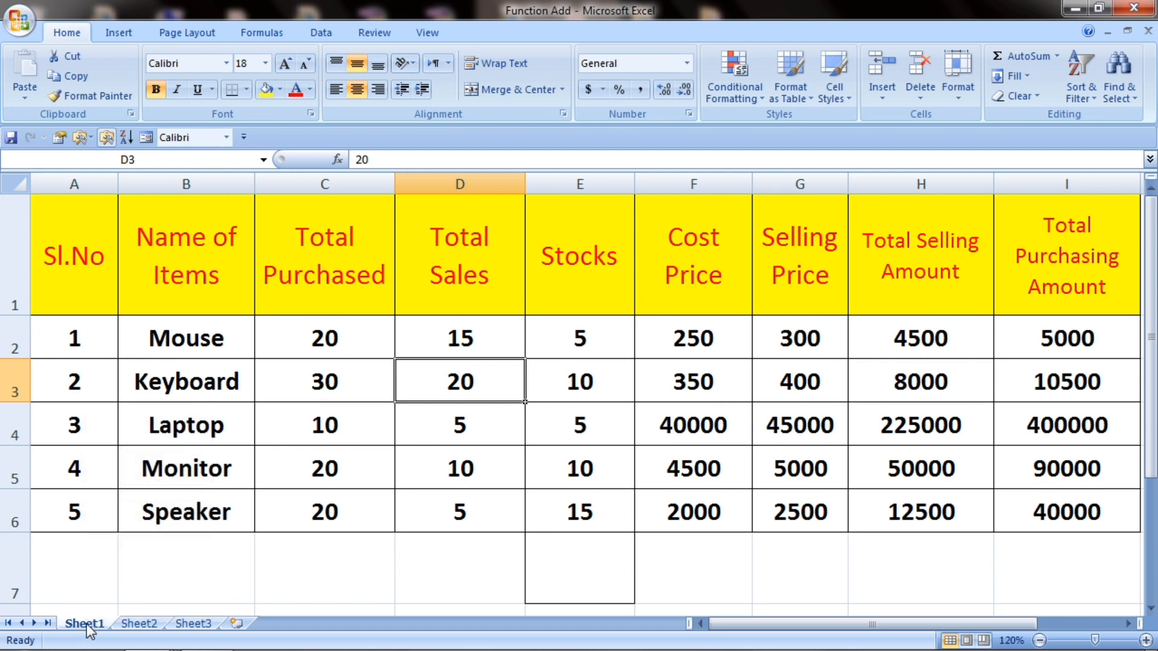
pyautogui.click(142, 624)
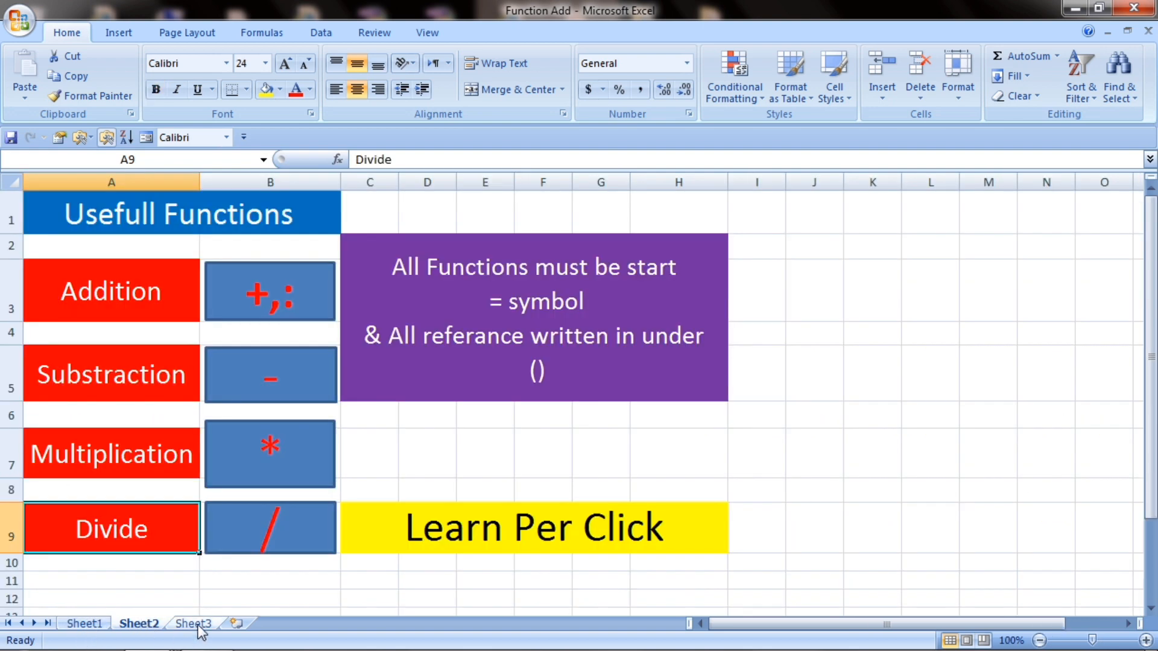
pyautogui.click(201, 630)
pyautogui.click(104, 626)
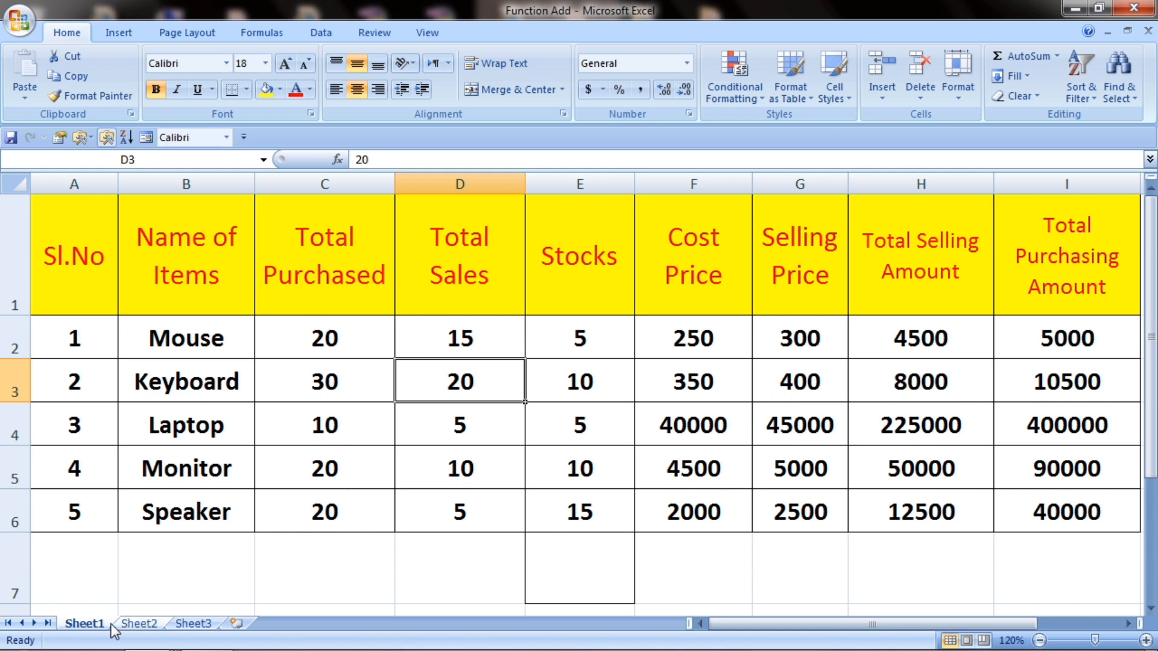
pyautogui.click(136, 623)
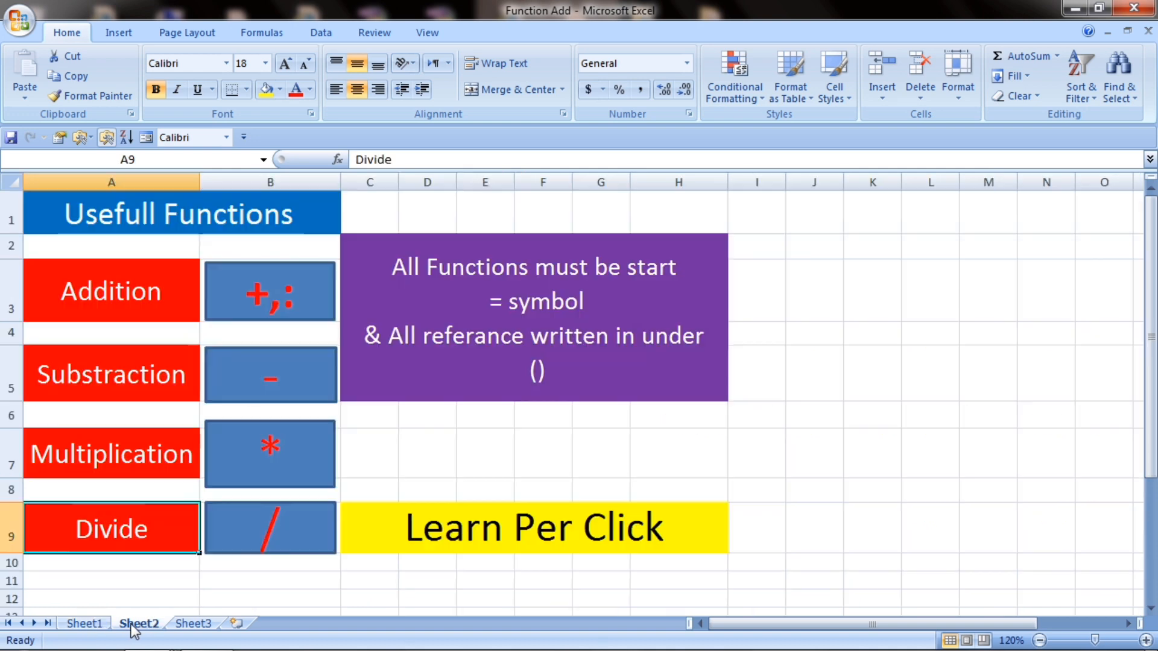
pyautogui.click(194, 624)
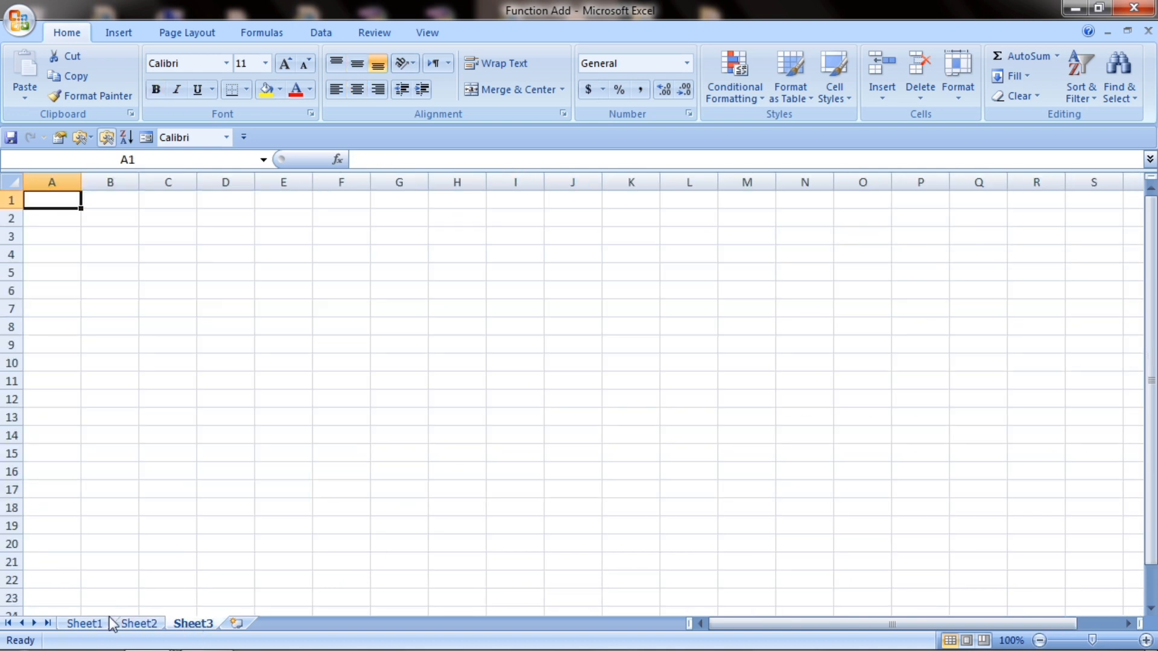
# Step: Insert a blank Worksheet named Sheet4 in front of Sheet3
pyautogui.rightClick(199, 627)
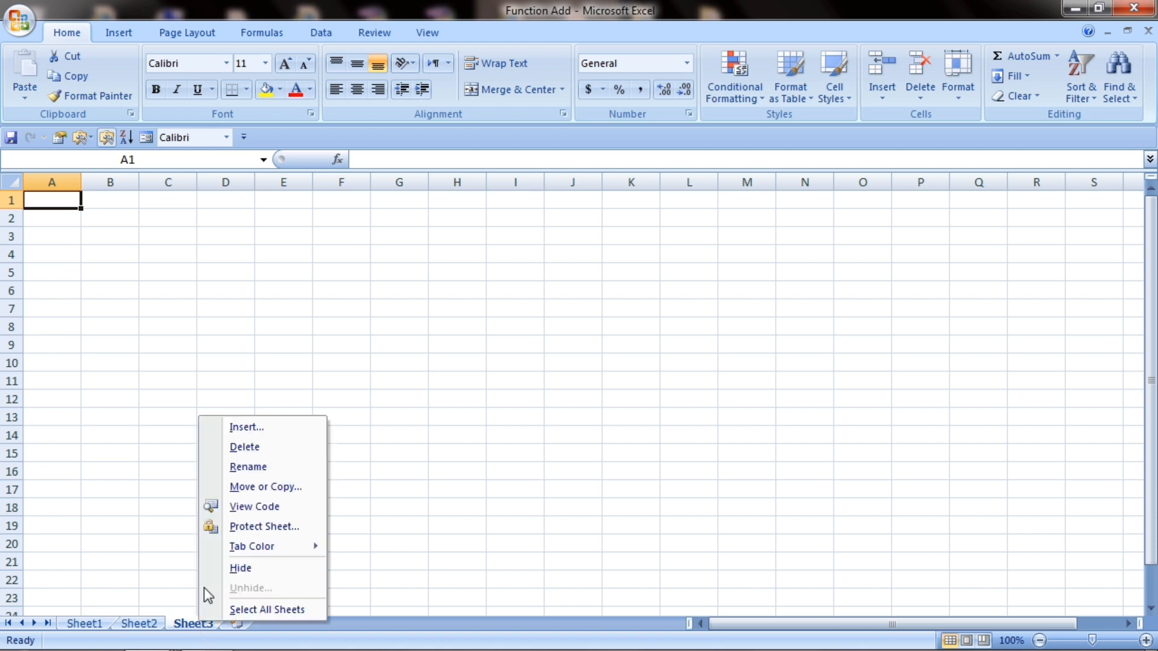
pyautogui.click(258, 428)
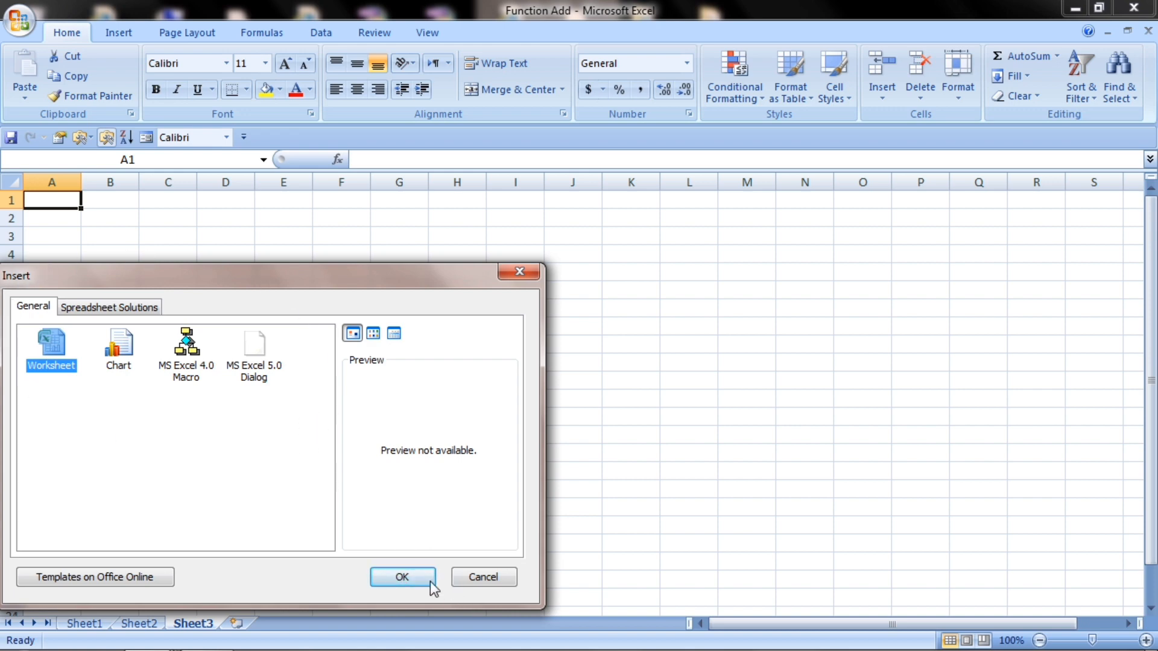
pyautogui.click(403, 579)
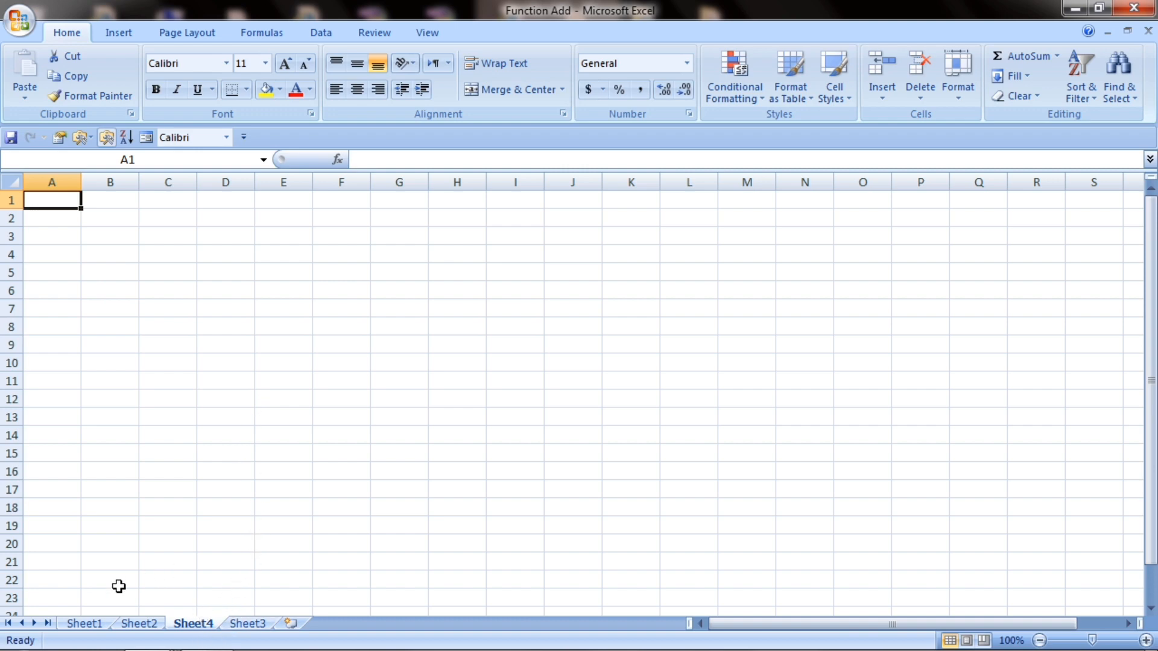
pyautogui.rightClick(98, 621)
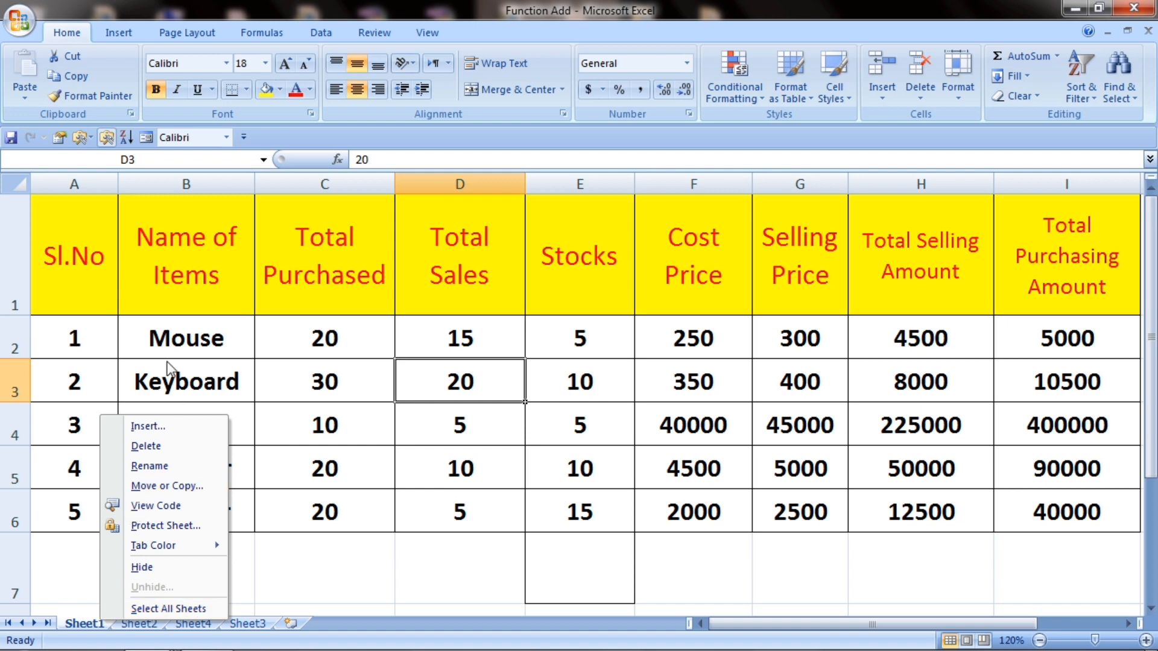
# Step: Delete Sheet4, then return to Sheet1's inventory table
pyautogui.click(313, 444)
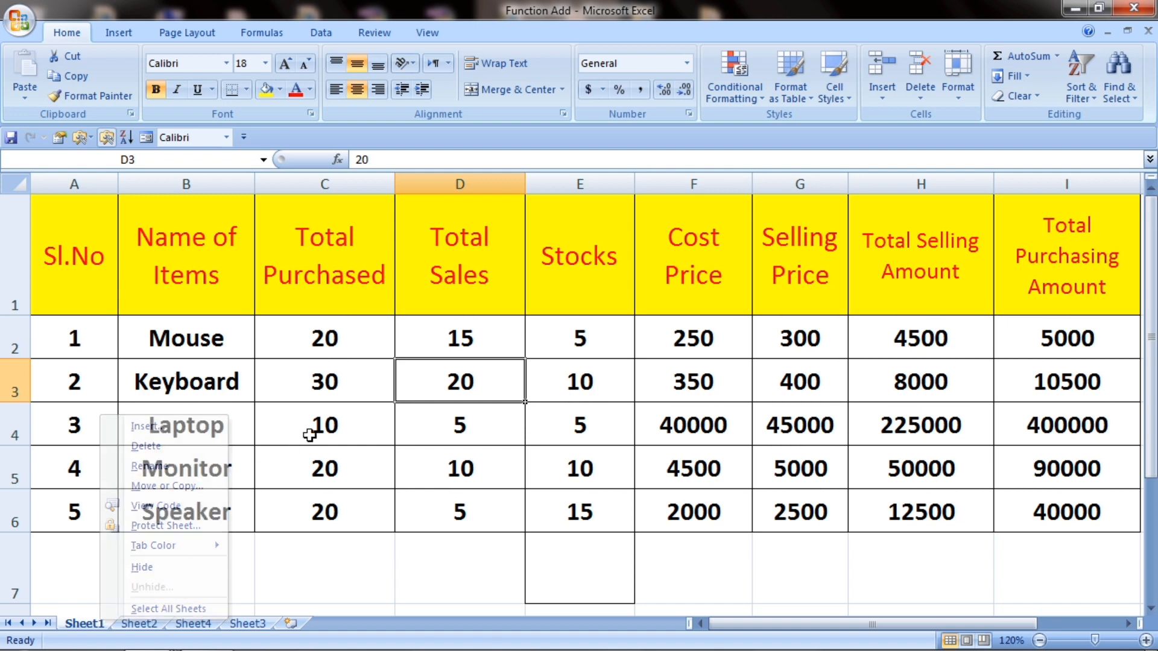
pyautogui.click(193, 624)
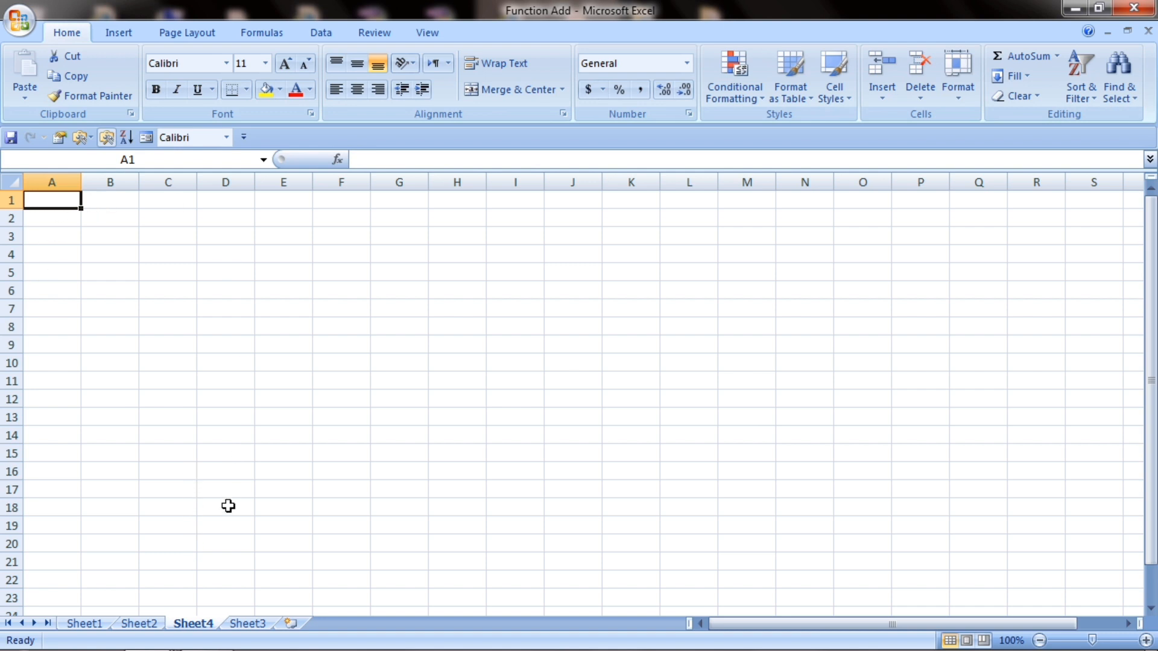
pyautogui.rightClick(197, 627)
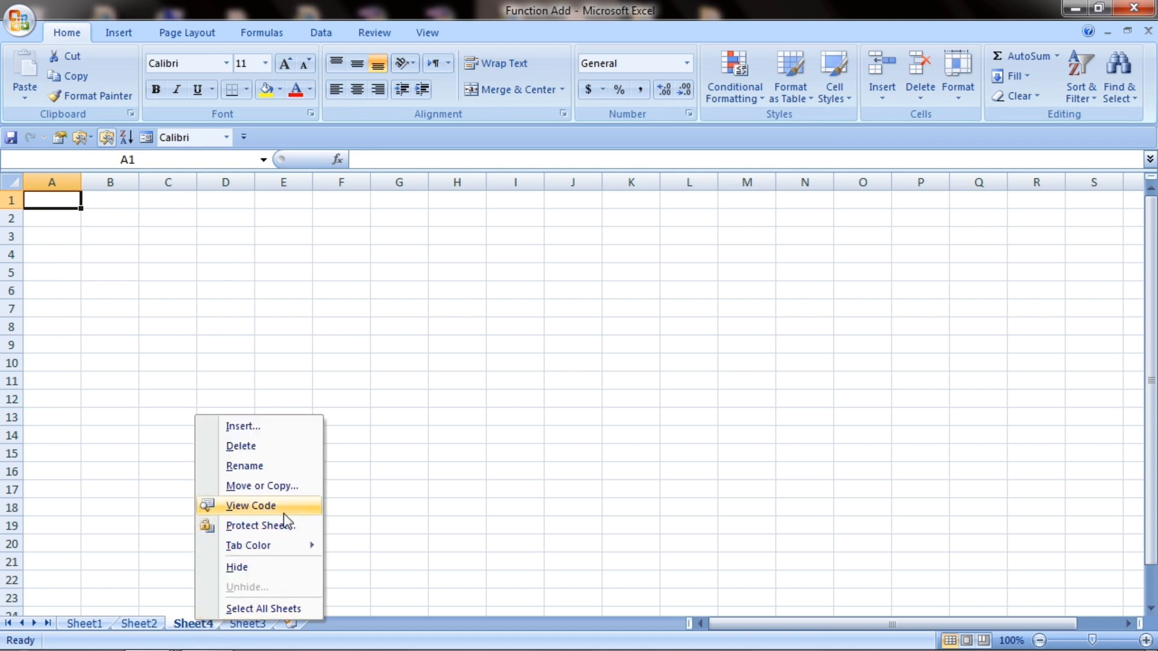
pyautogui.click(258, 449)
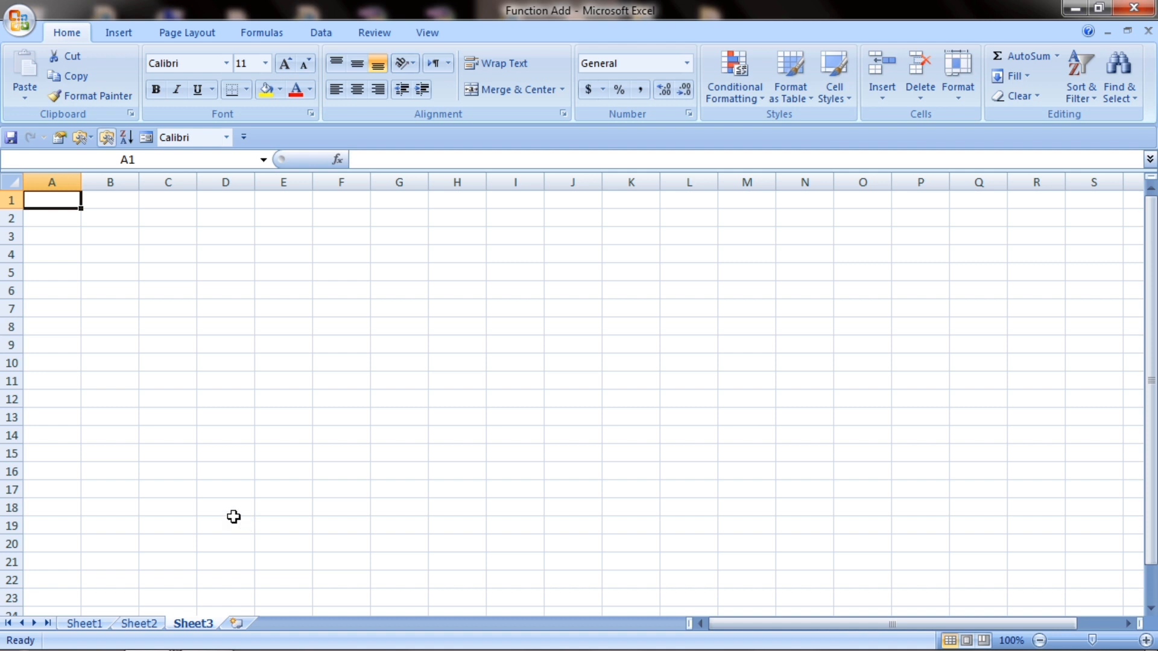
pyautogui.click(68, 232)
pyautogui.click(127, 310)
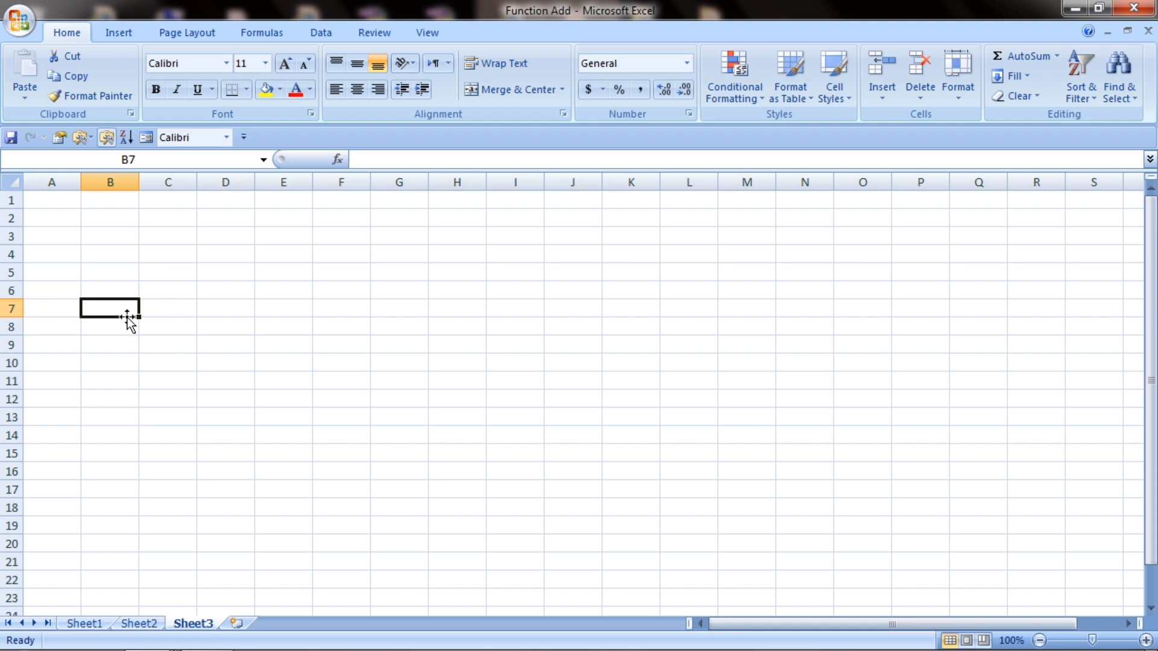
pyautogui.click(71, 624)
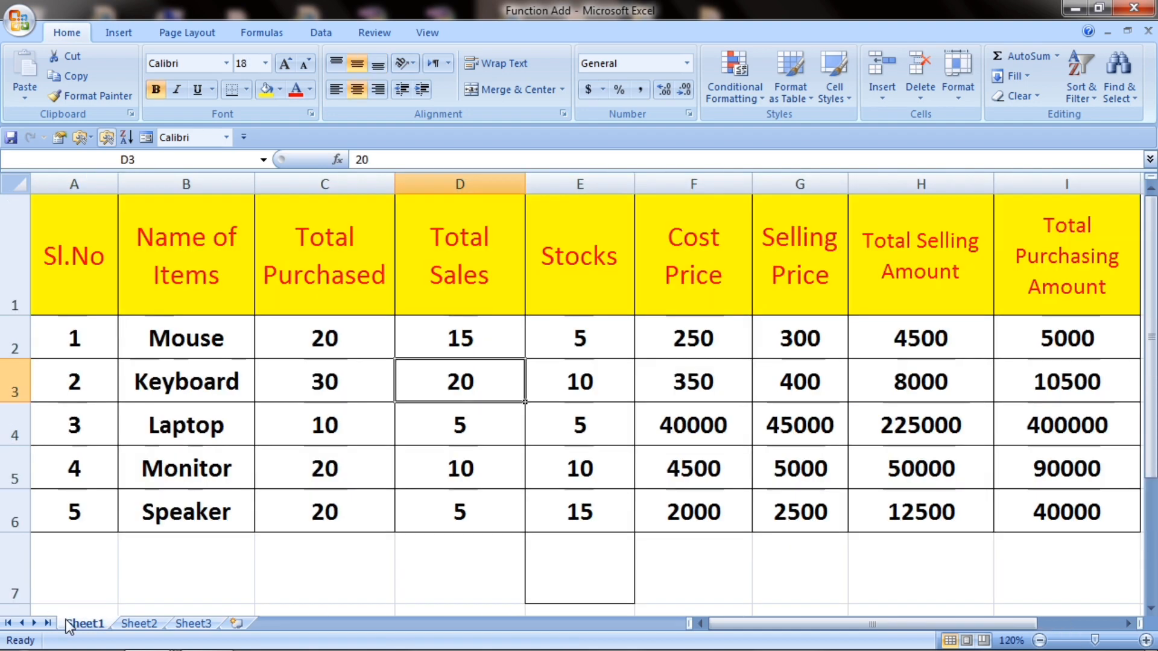
pyautogui.click(150, 625)
pyautogui.click(196, 628)
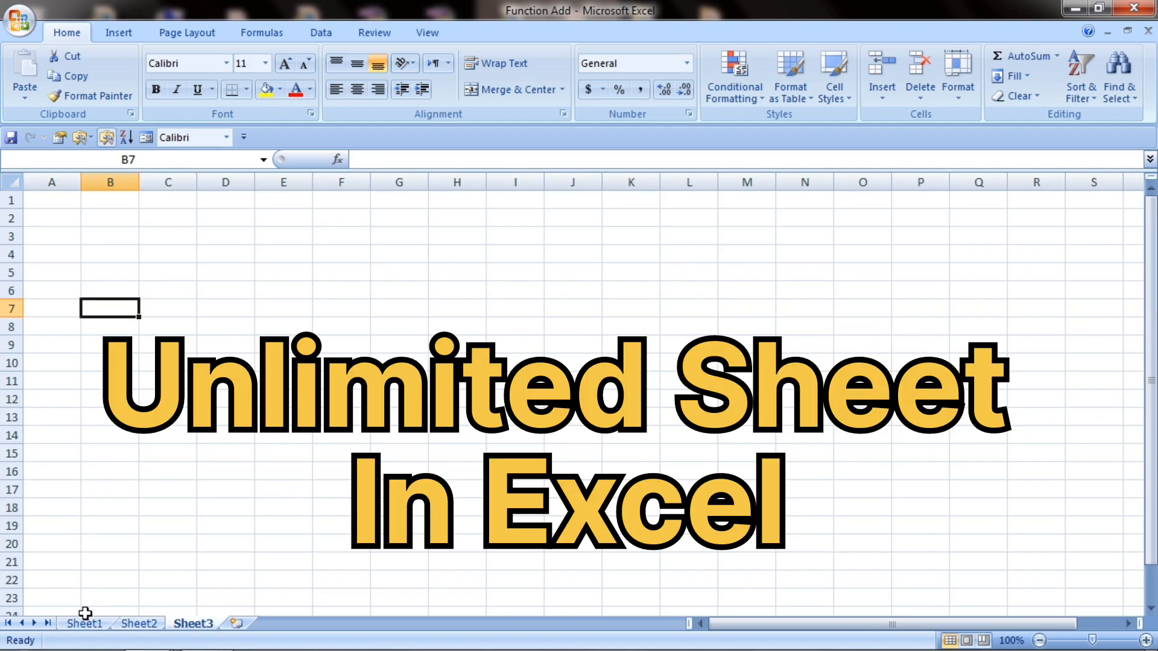
pyautogui.click(85, 623)
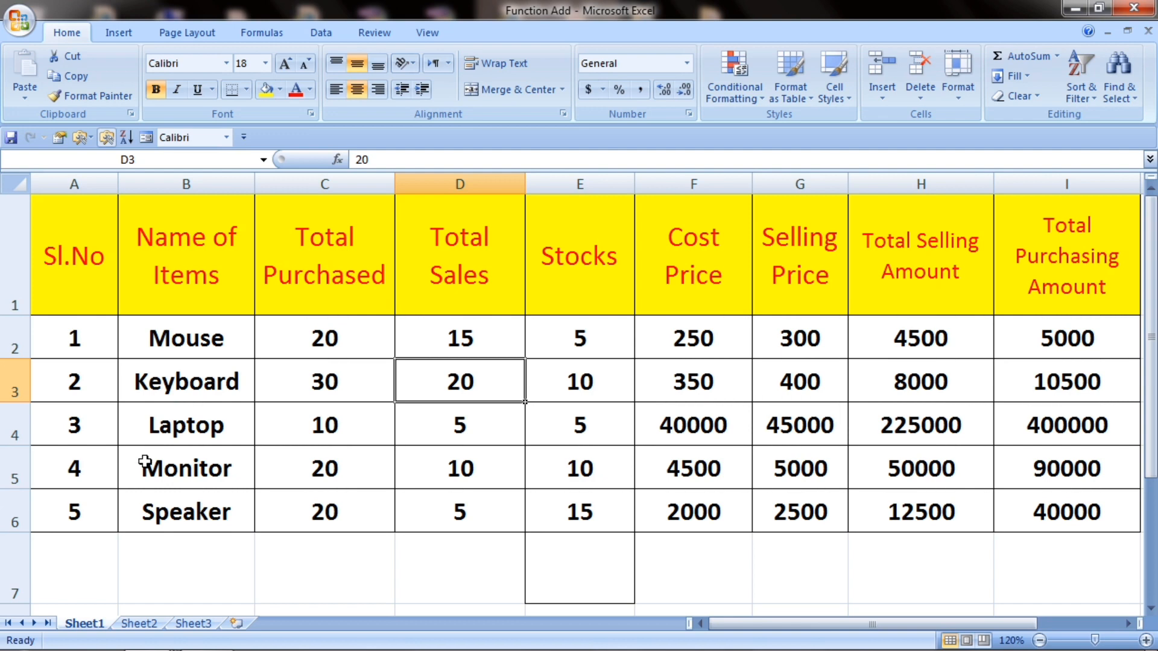
pyautogui.click(188, 478)
pyautogui.click(129, 295)
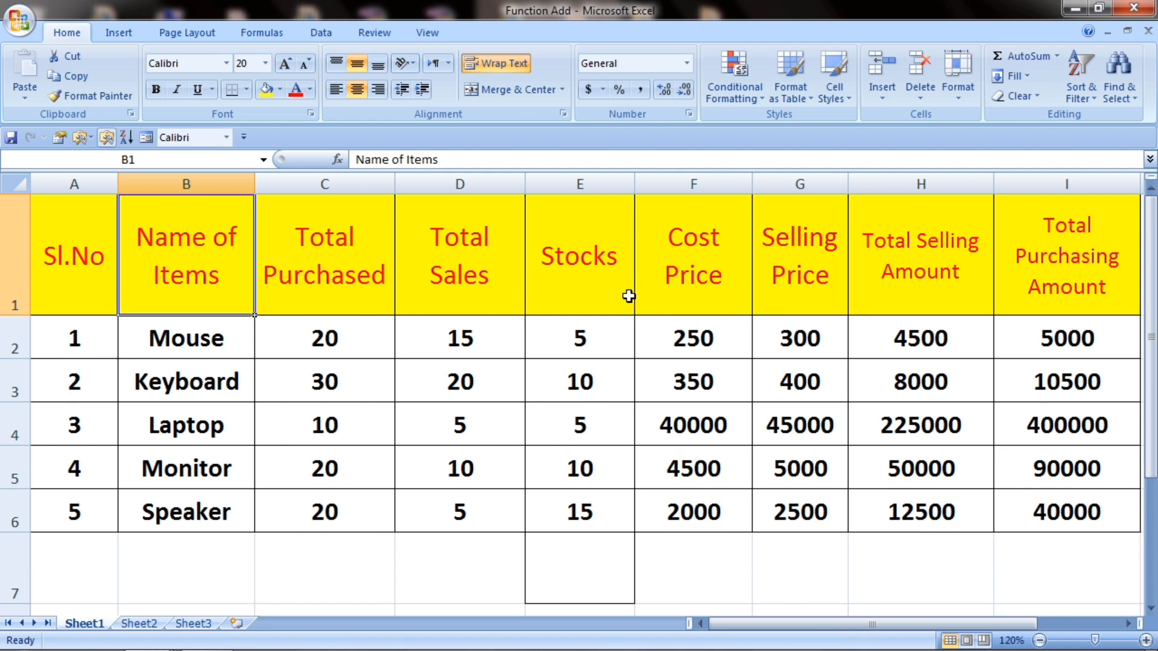
pyautogui.click(556, 362)
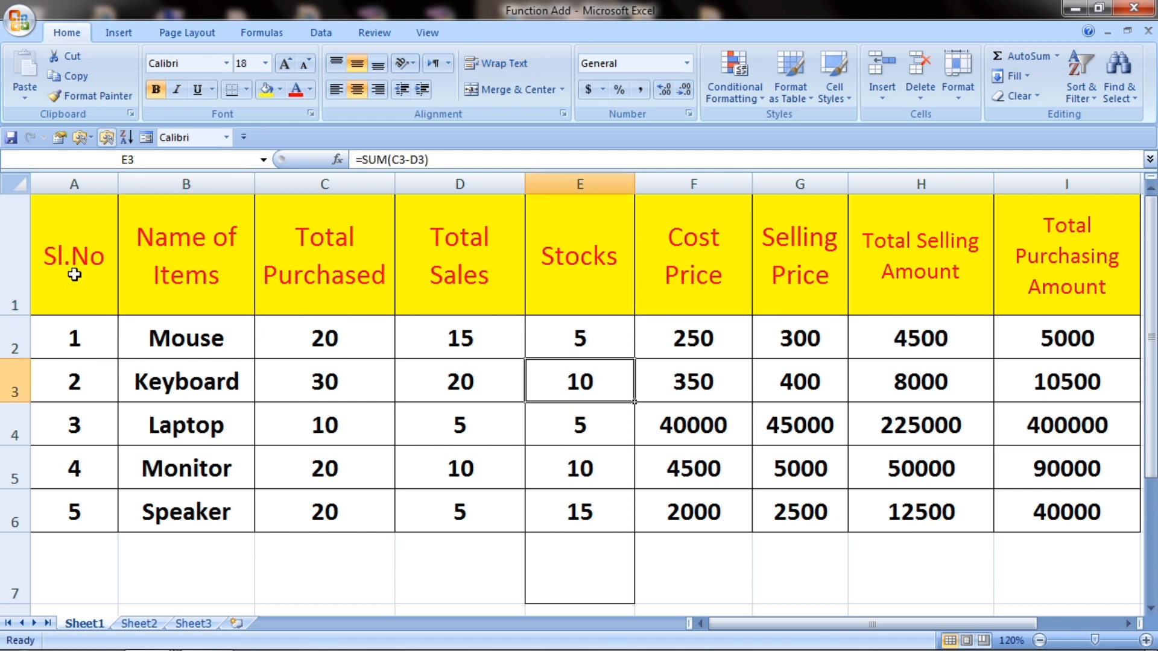
pyautogui.moveTo(77, 259); pyautogui.dragTo(364, 408)
pyautogui.click(326, 467)
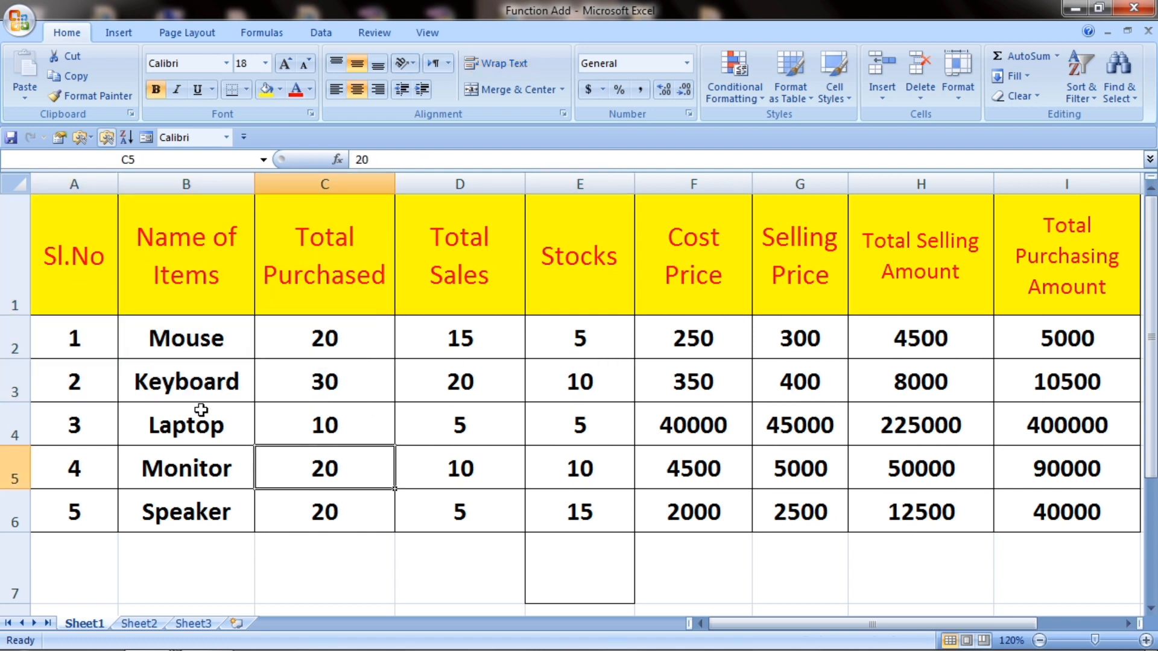
pyautogui.scroll(-3, 220, 382)
pyautogui.scroll(3, 227, 380)
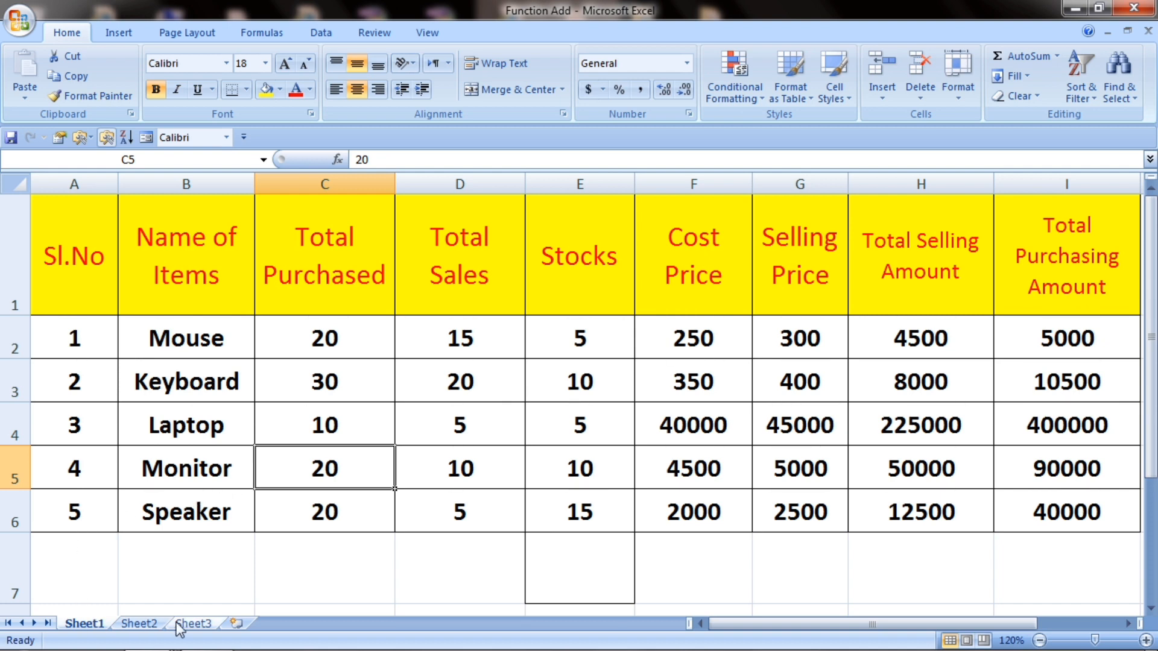
pyautogui.click(235, 623)
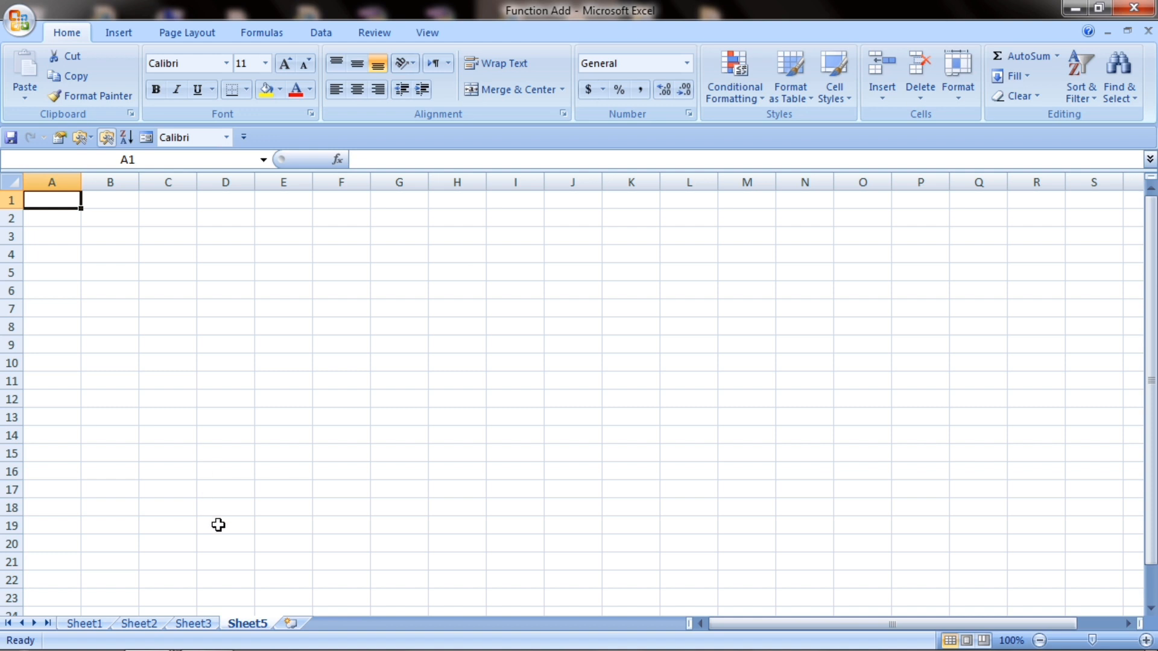
pyautogui.rightClick(244, 625)
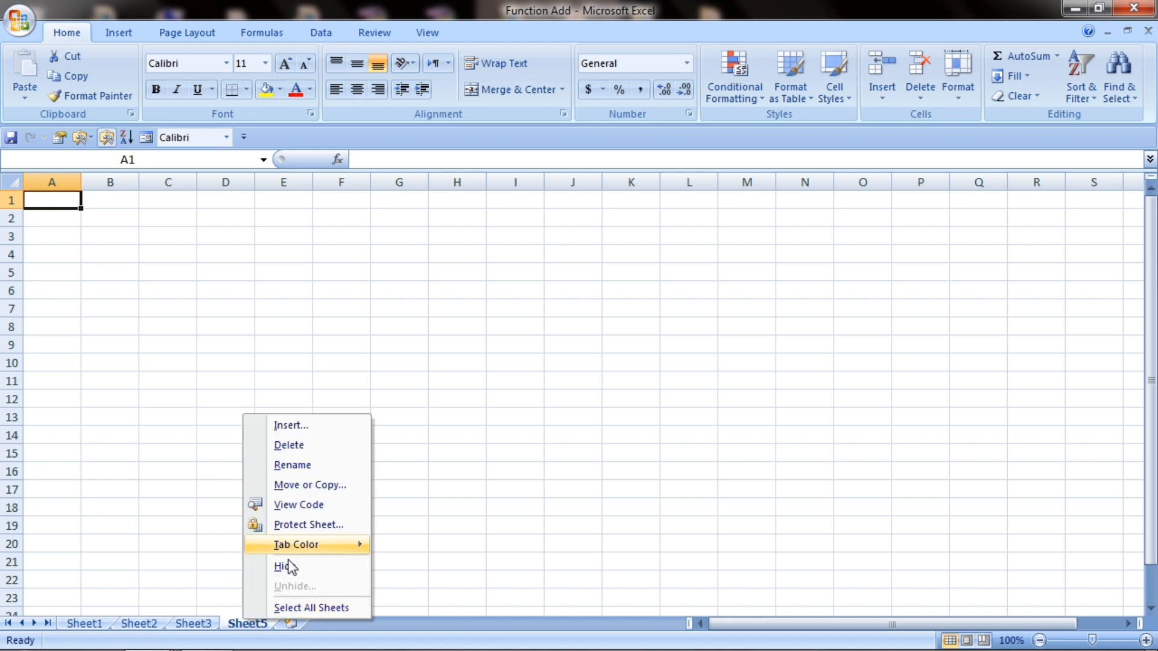
pyautogui.click(301, 451)
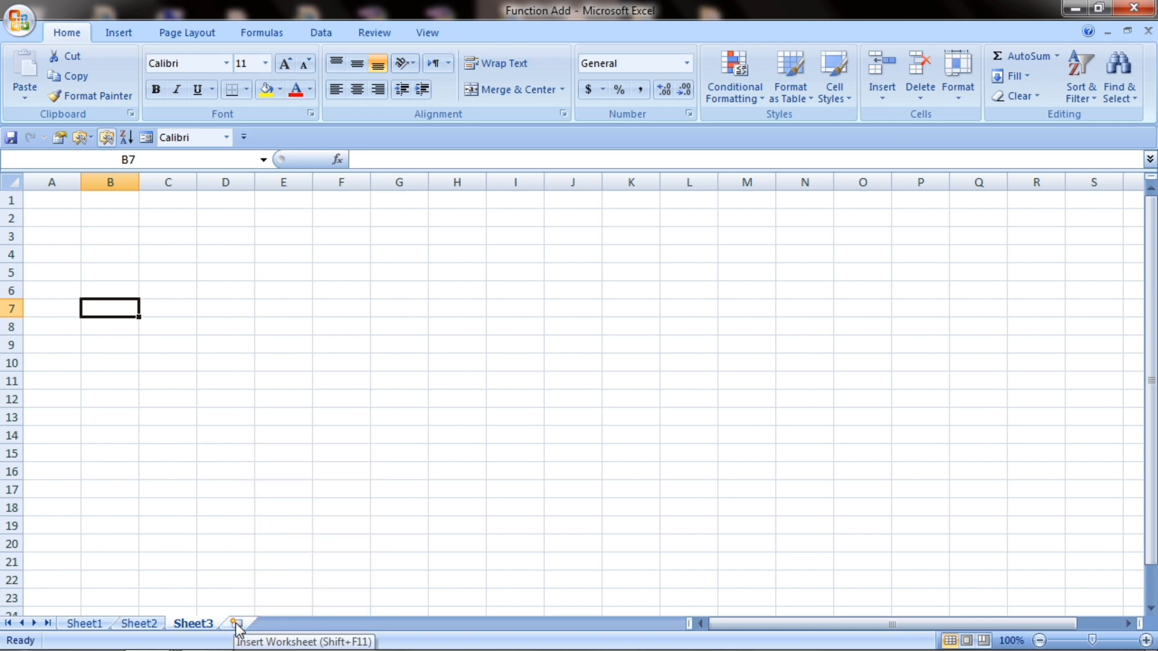
pyautogui.click(221, 439)
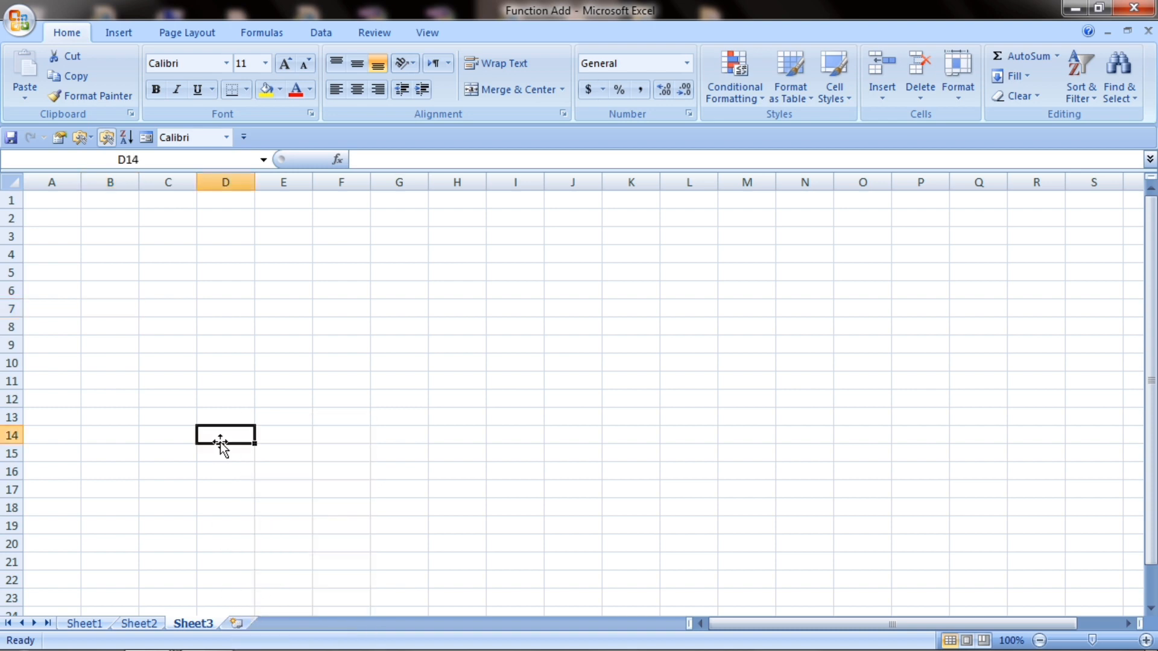
pyautogui.click(334, 374)
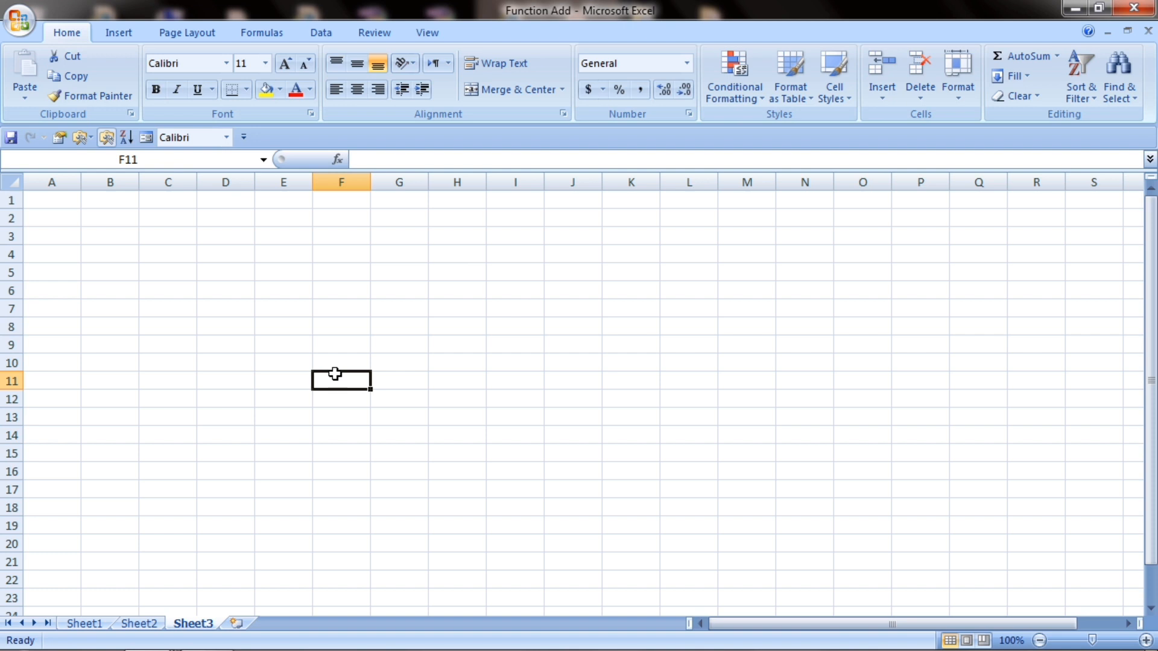
pyautogui.hotkey('shift', 'F11')
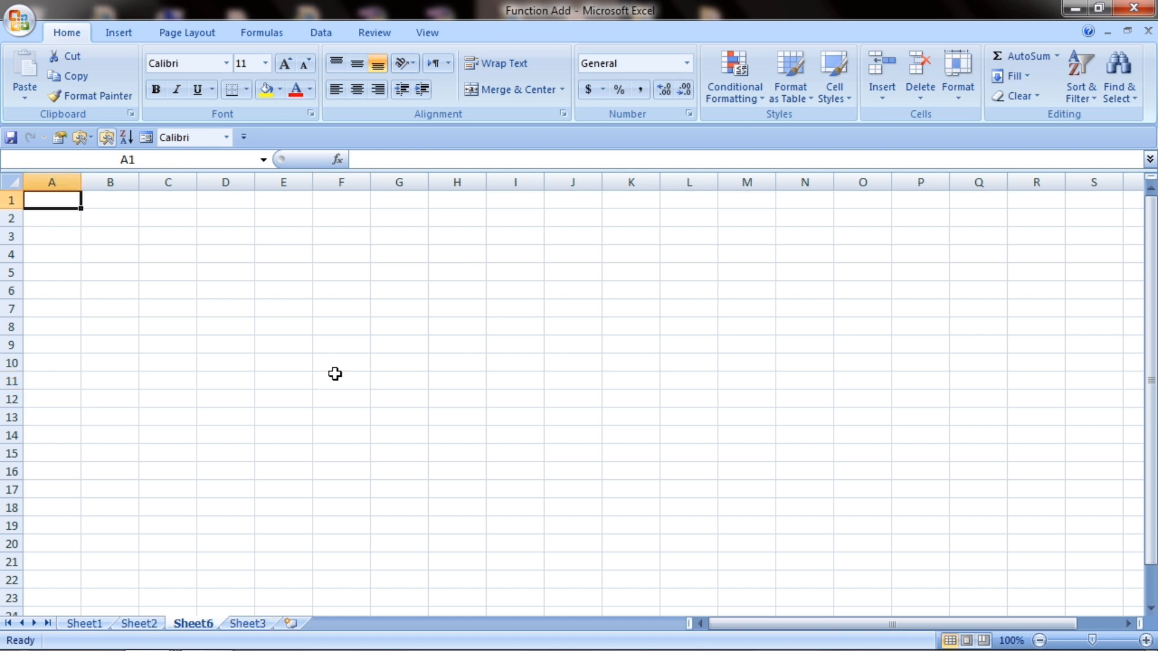
pyautogui.rightClick(207, 631)
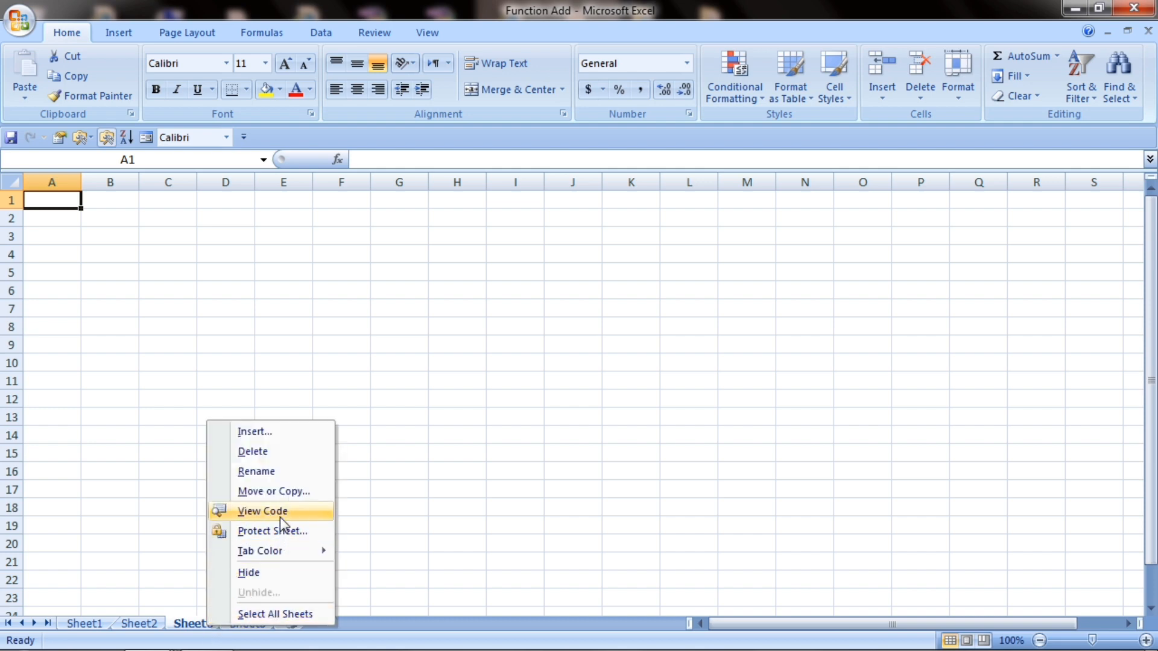
pyautogui.click(279, 452)
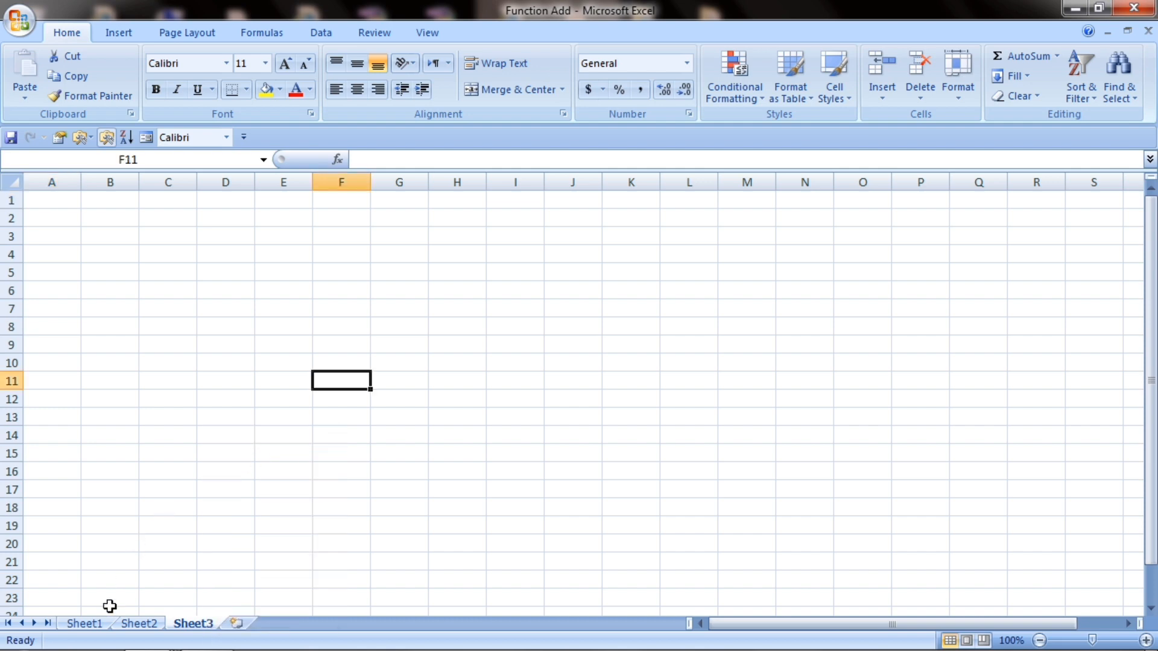
pyautogui.click(99, 621)
pyautogui.rightClick(99, 621)
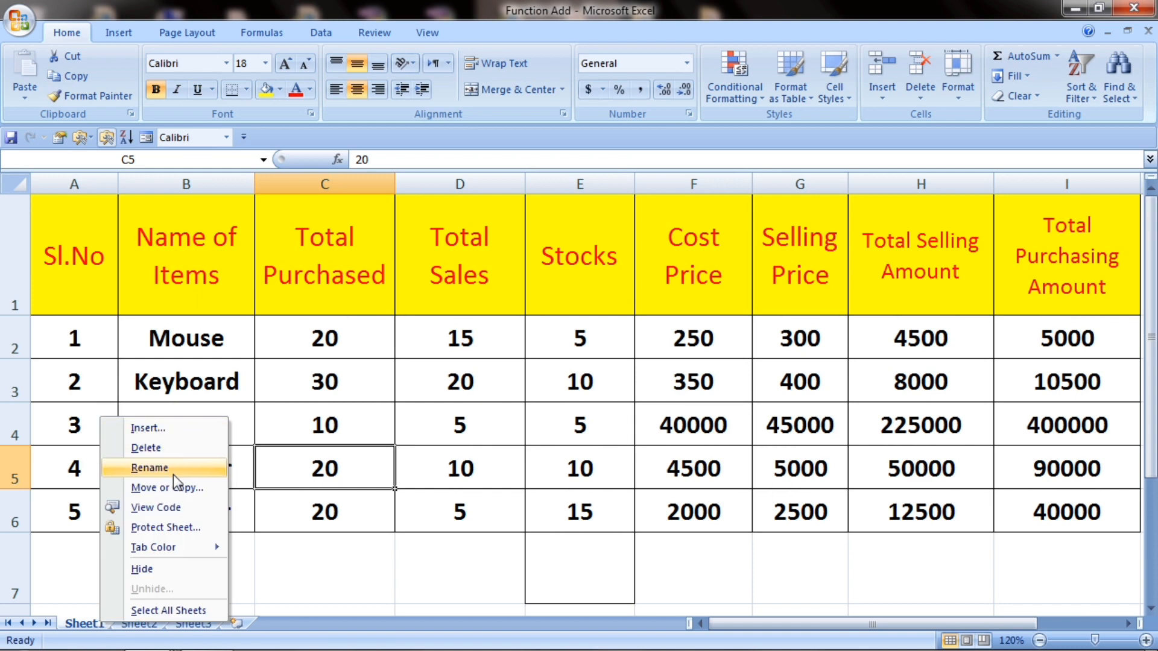
# Step: Rename the Sheet1 tab to ClassI using its Rename option
pyautogui.click(380, 456)
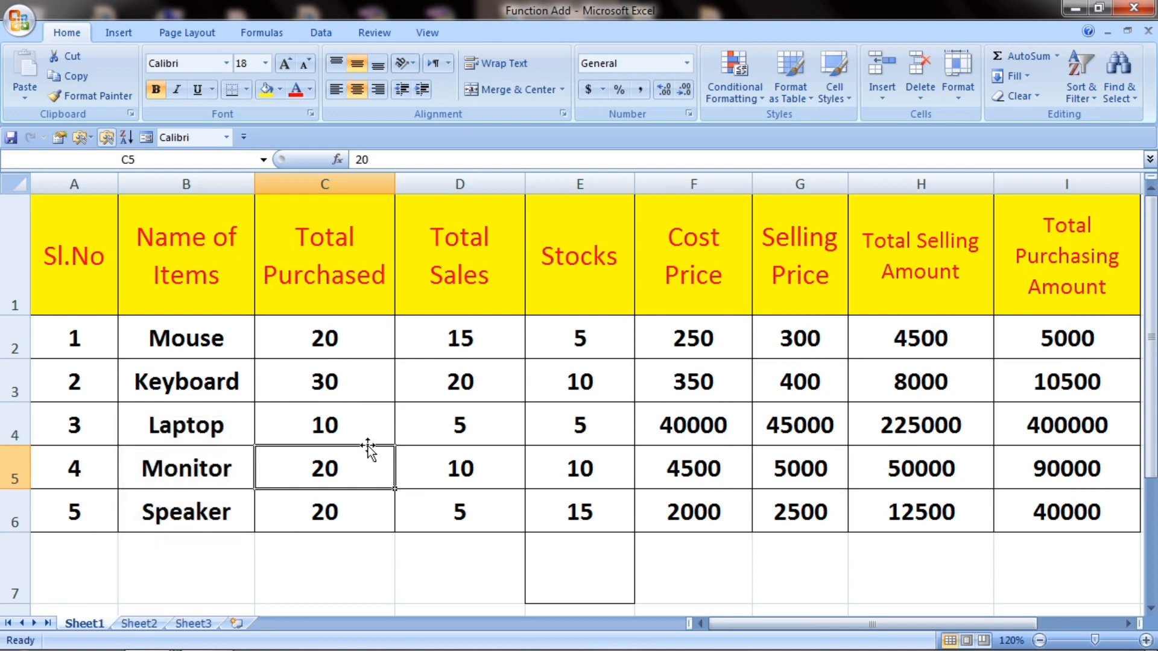
pyautogui.rightClick(94, 625)
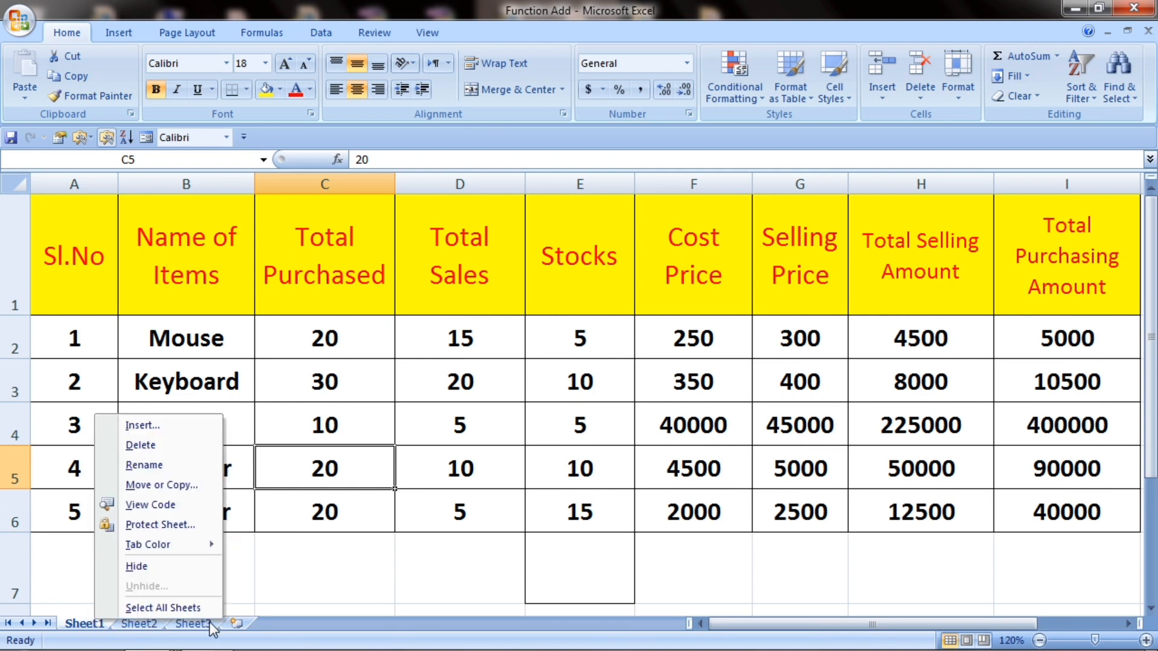
pyautogui.click(391, 399)
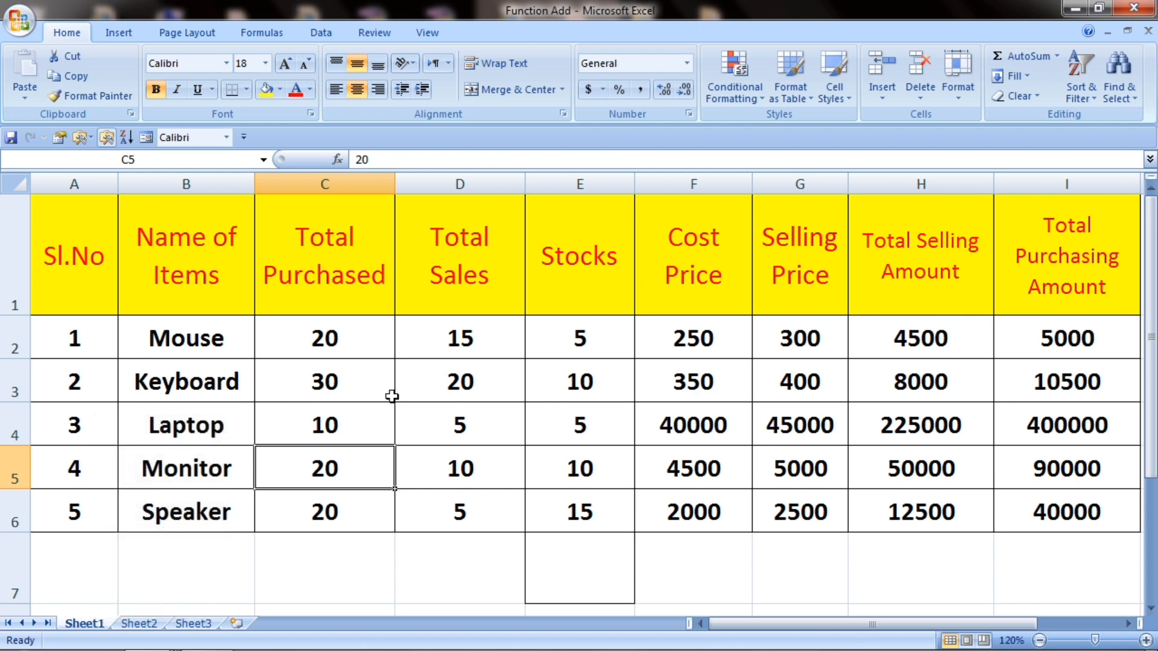
pyautogui.rightClick(95, 624)
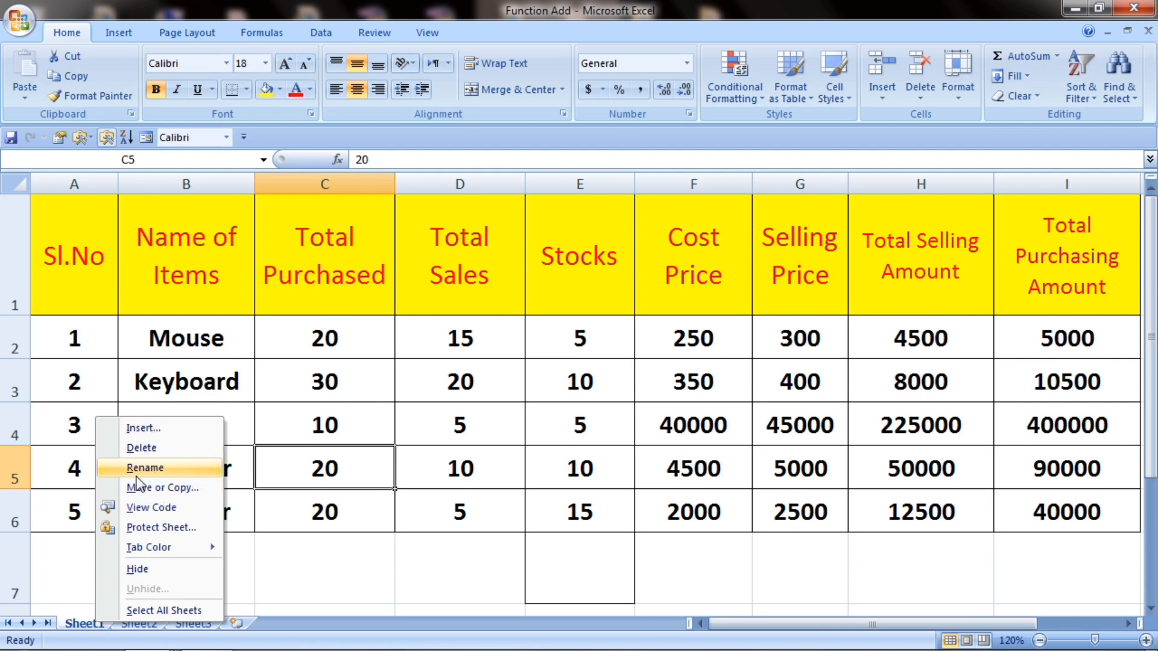
pyautogui.click(298, 549)
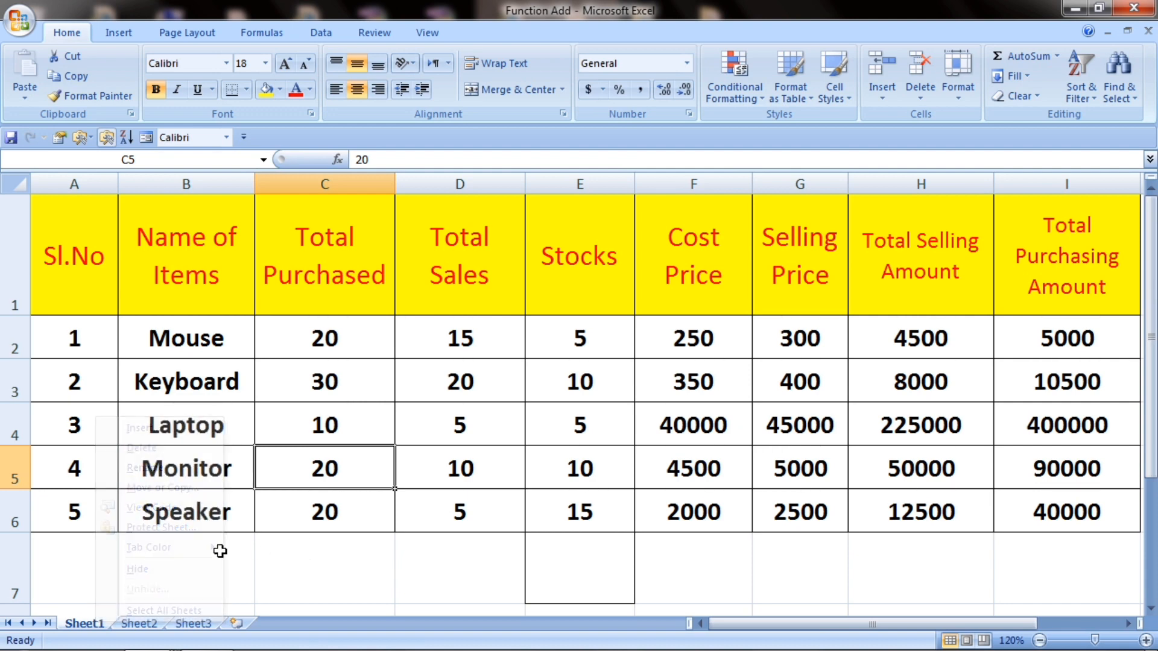
pyautogui.rightClick(86, 629)
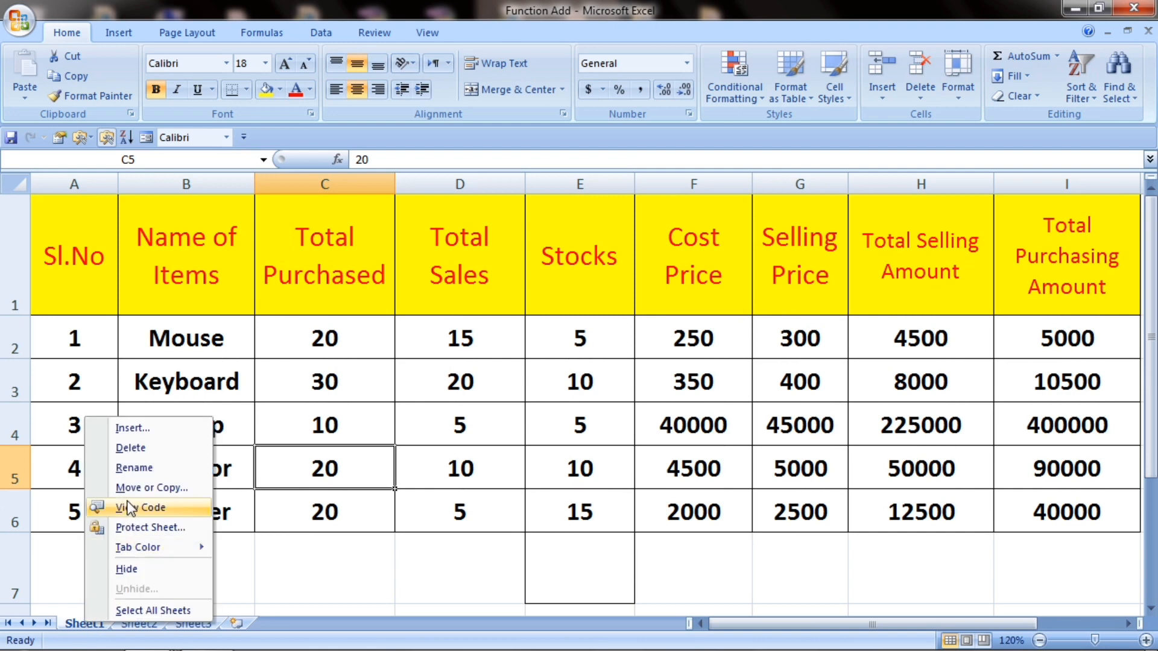
pyautogui.click(138, 469)
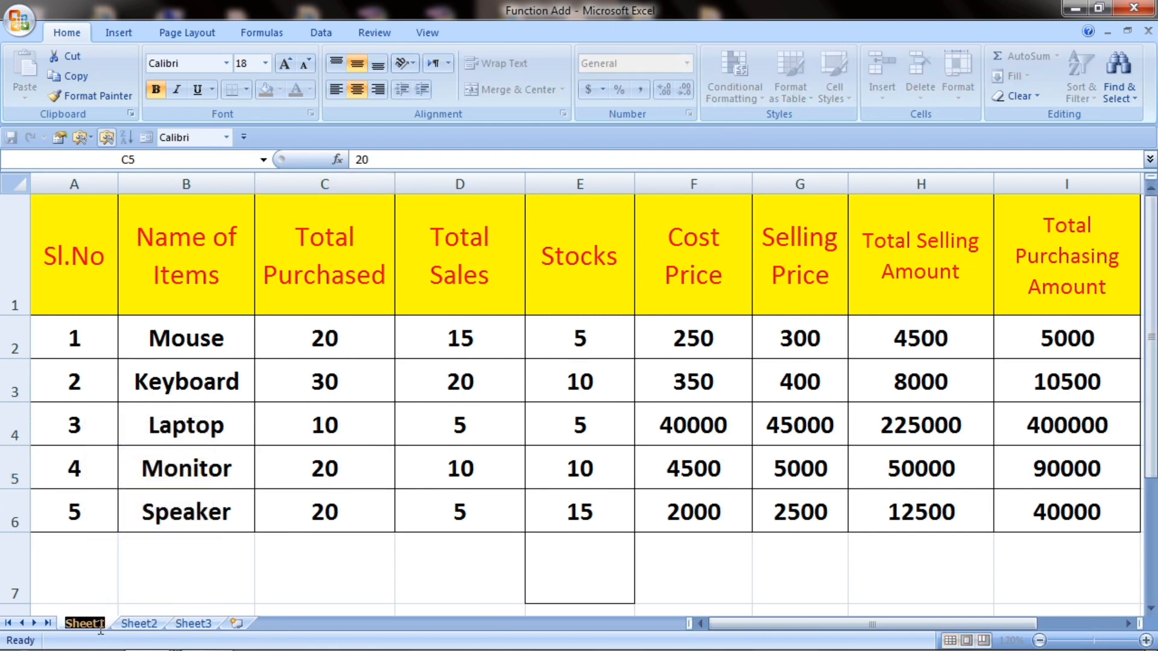
pyautogui.write('d')
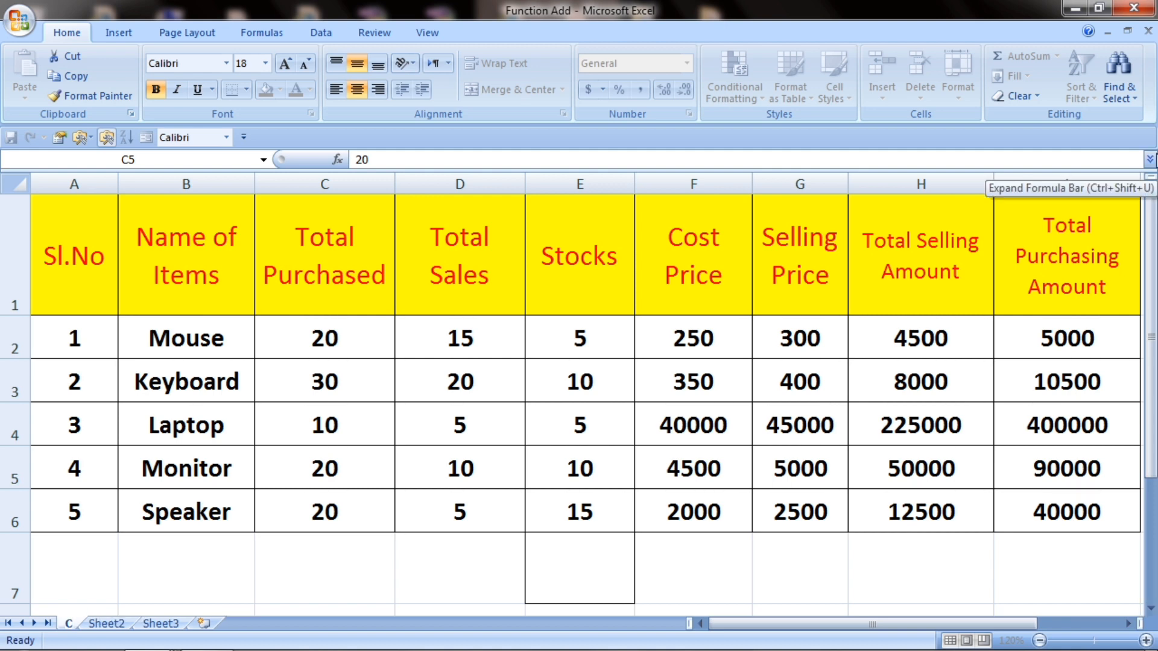
pyautogui.write('lass1')
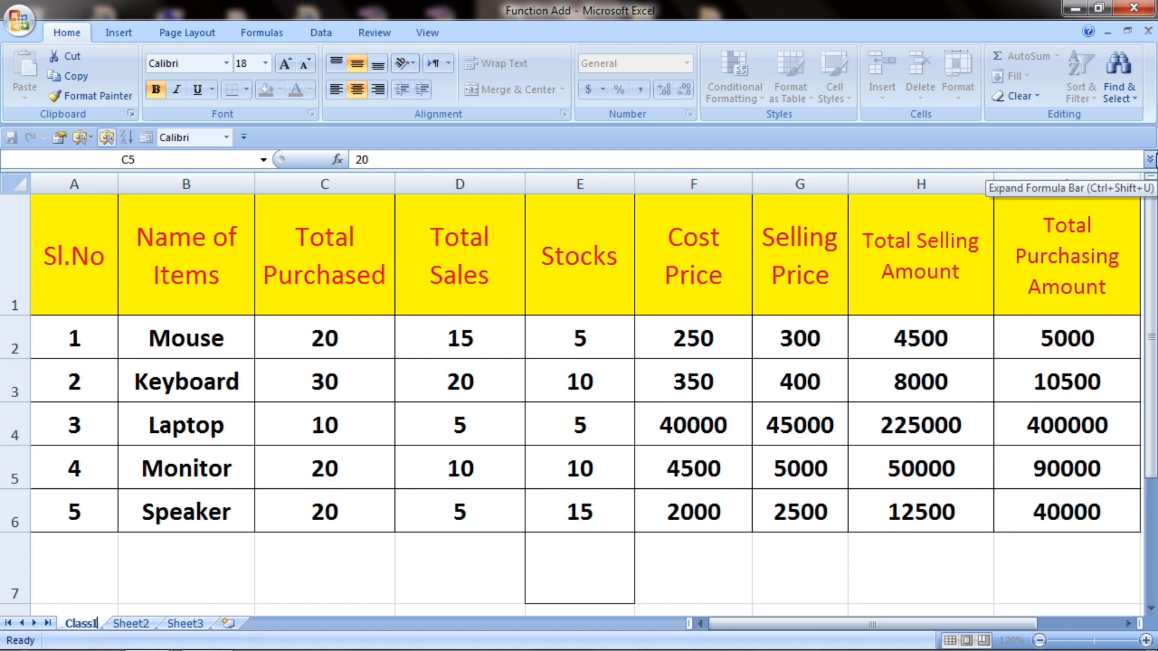
pyautogui.click(404, 382)
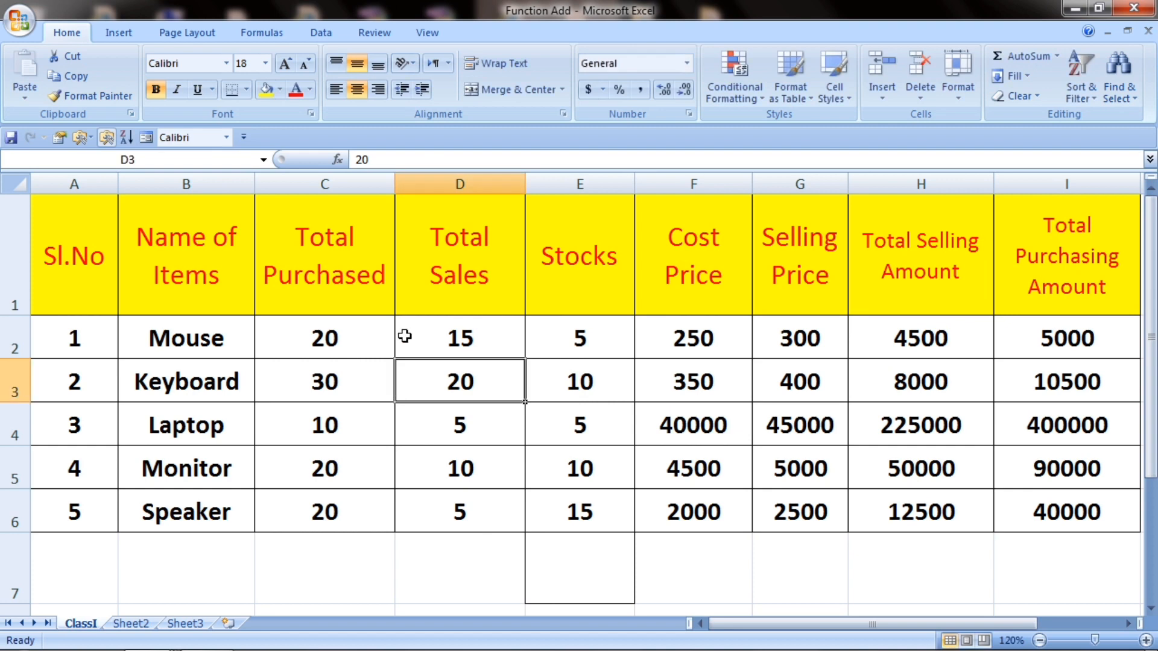
# Step: Rename the Sheet2 tab to ClassII
pyautogui.rightClick(129, 624)
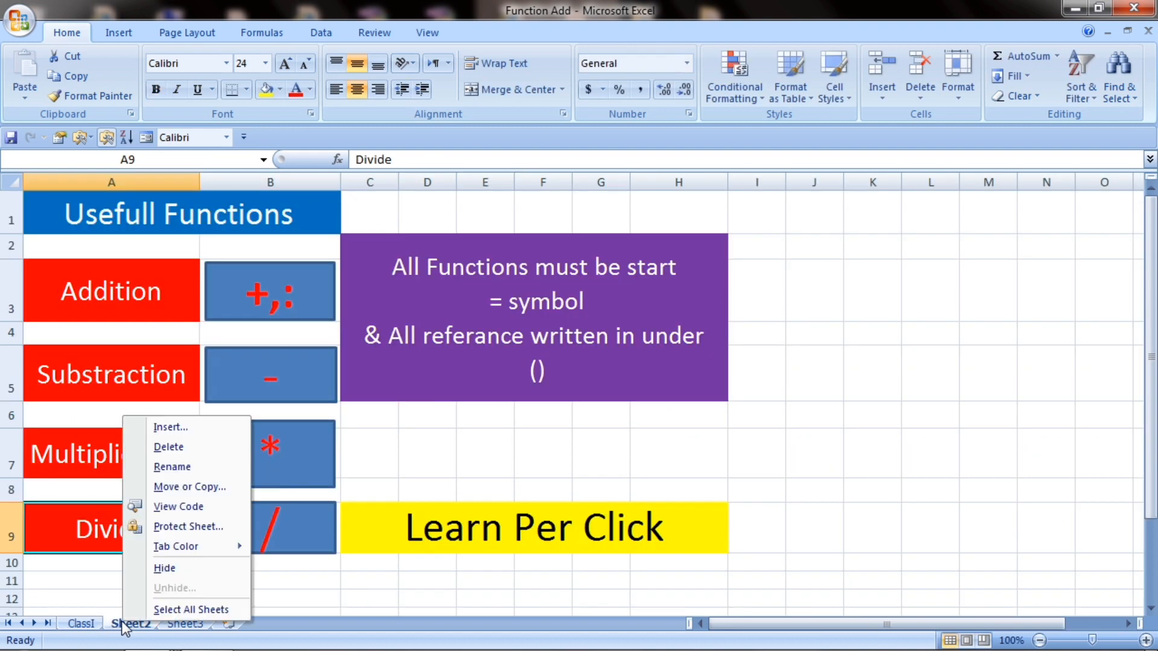
pyautogui.click(189, 475)
pyautogui.write('Cl')
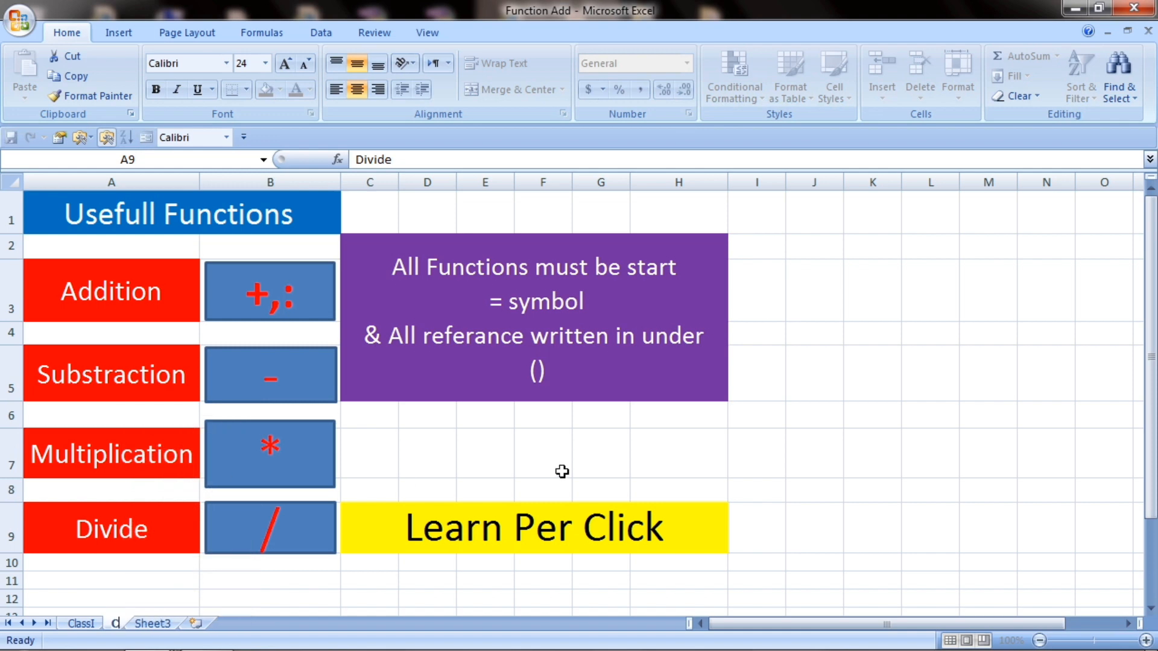
pyautogui.write('ass')
pyautogui.write('II')
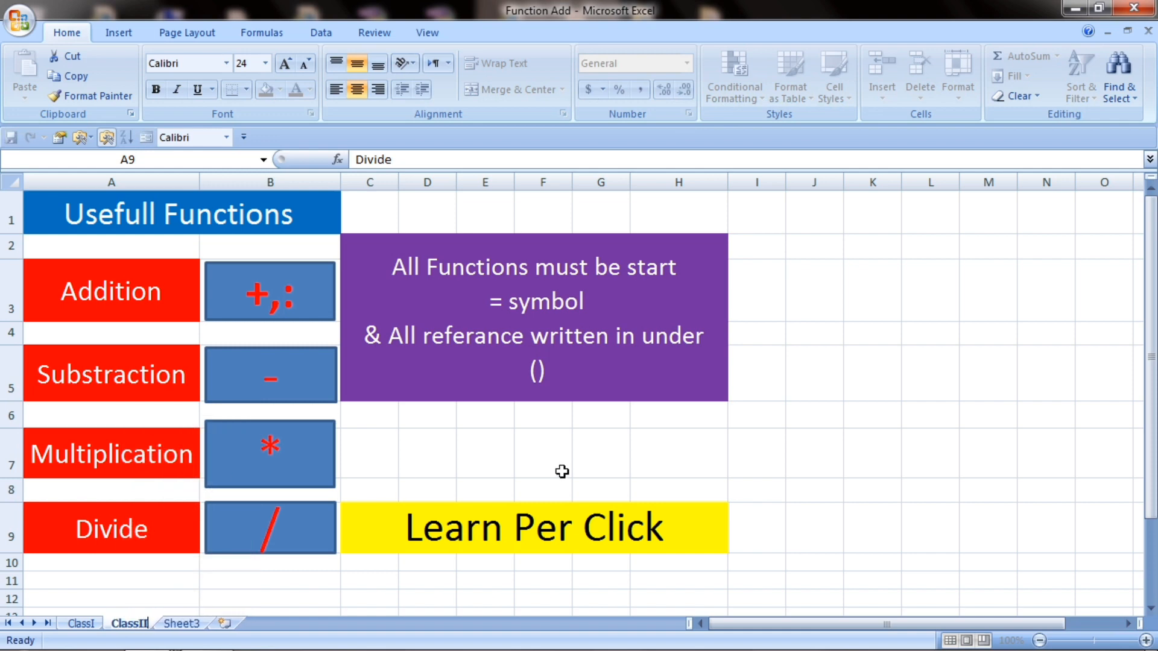
pyautogui.click(181, 623)
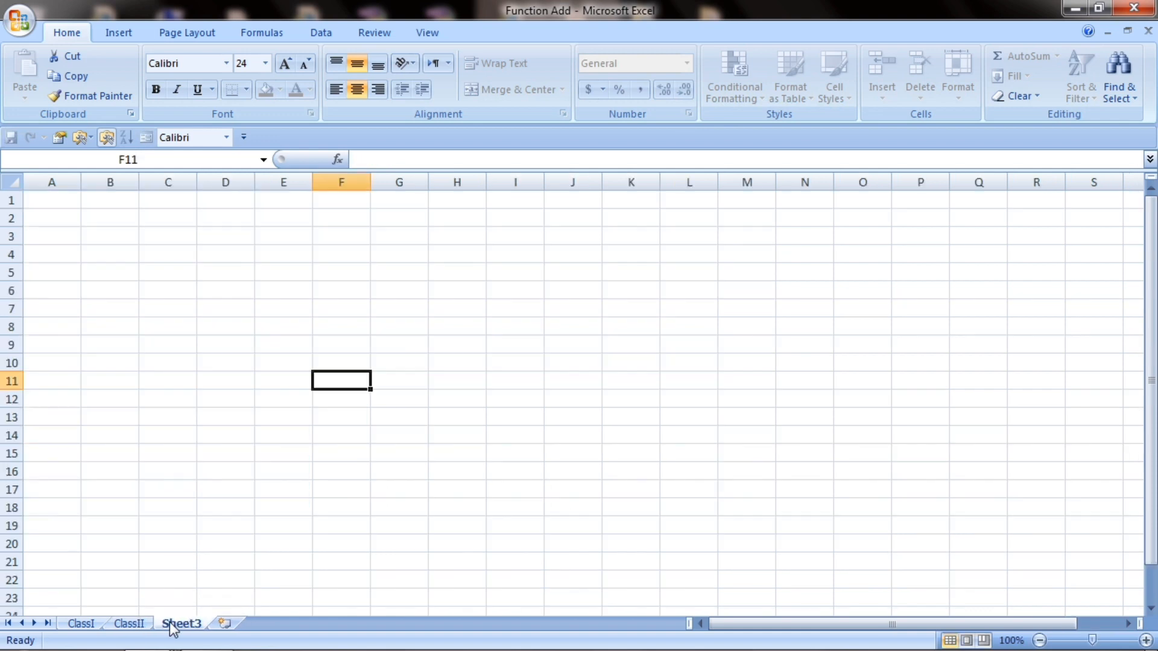
# Step: Rename the Sheet3 tab to ClassIII and return to the ClassI sheet
pyautogui.rightClick(178, 625)
pyautogui.click(236, 468)
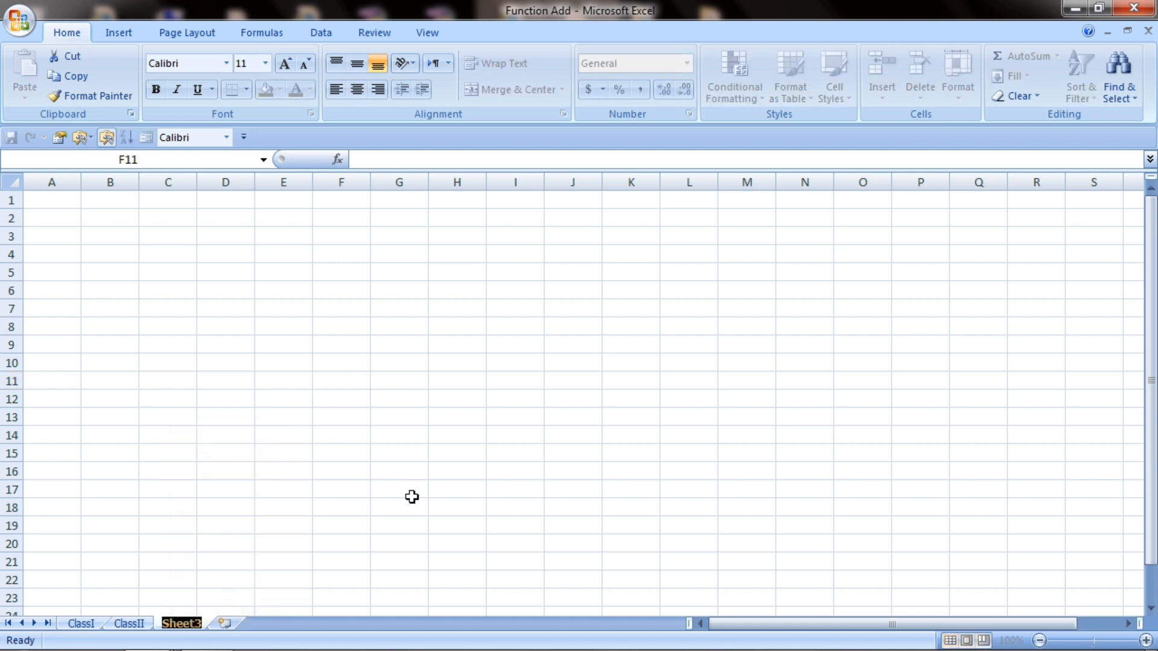
pyautogui.write('ClassI')
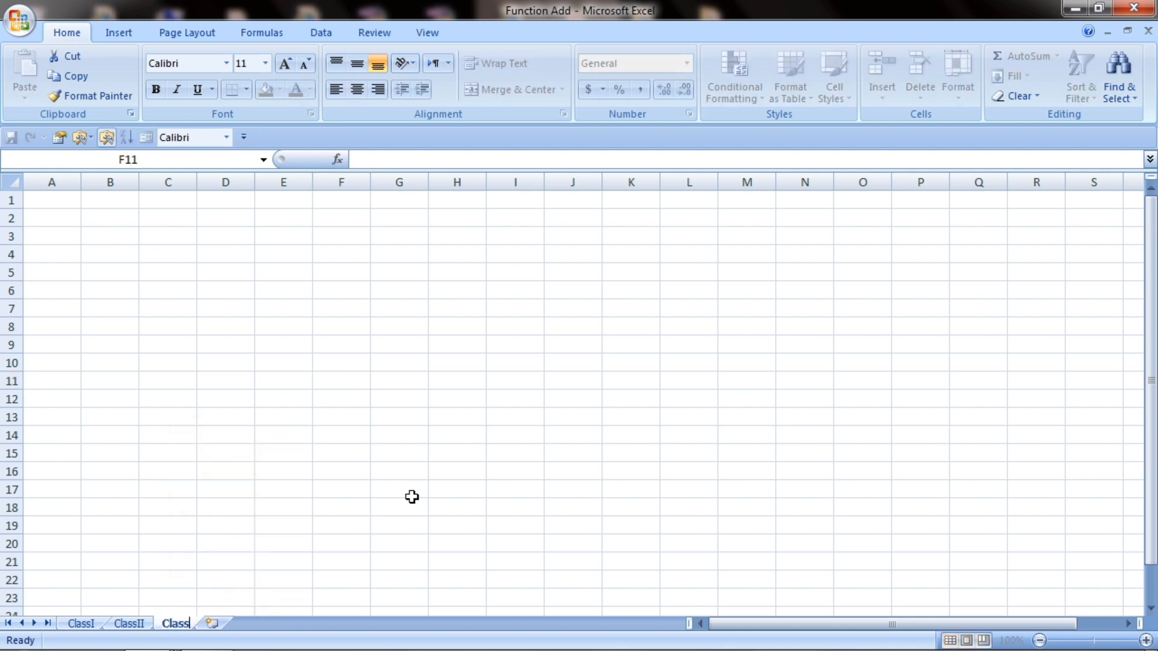
pyautogui.write('II')
pyautogui.click(175, 544)
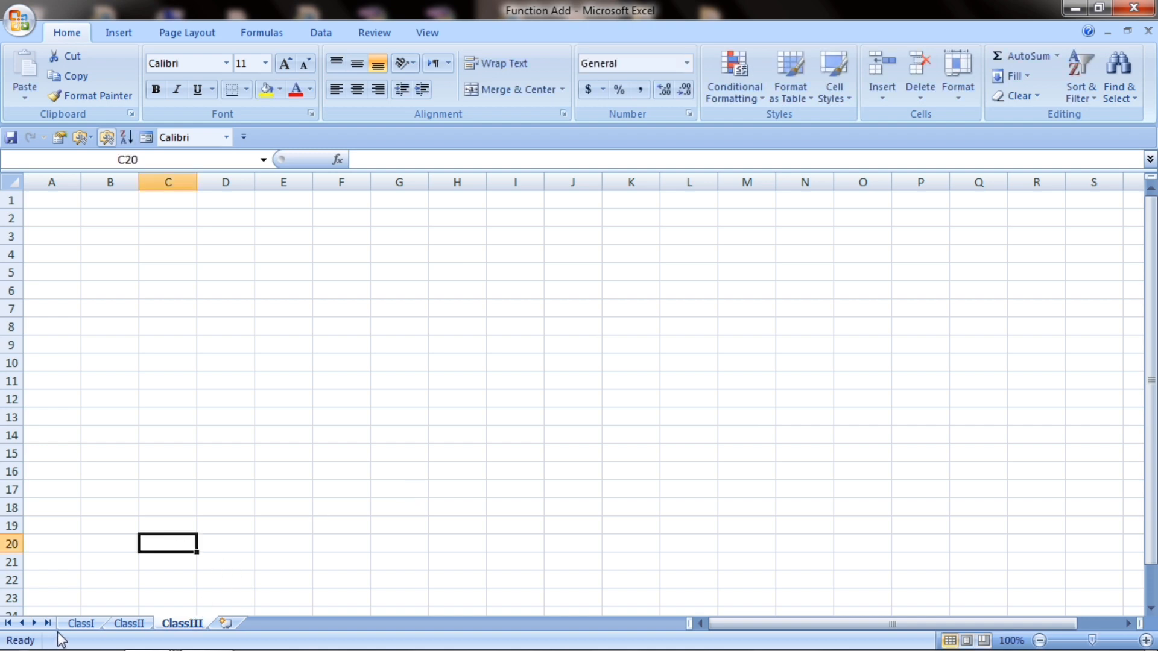
pyautogui.click(80, 624)
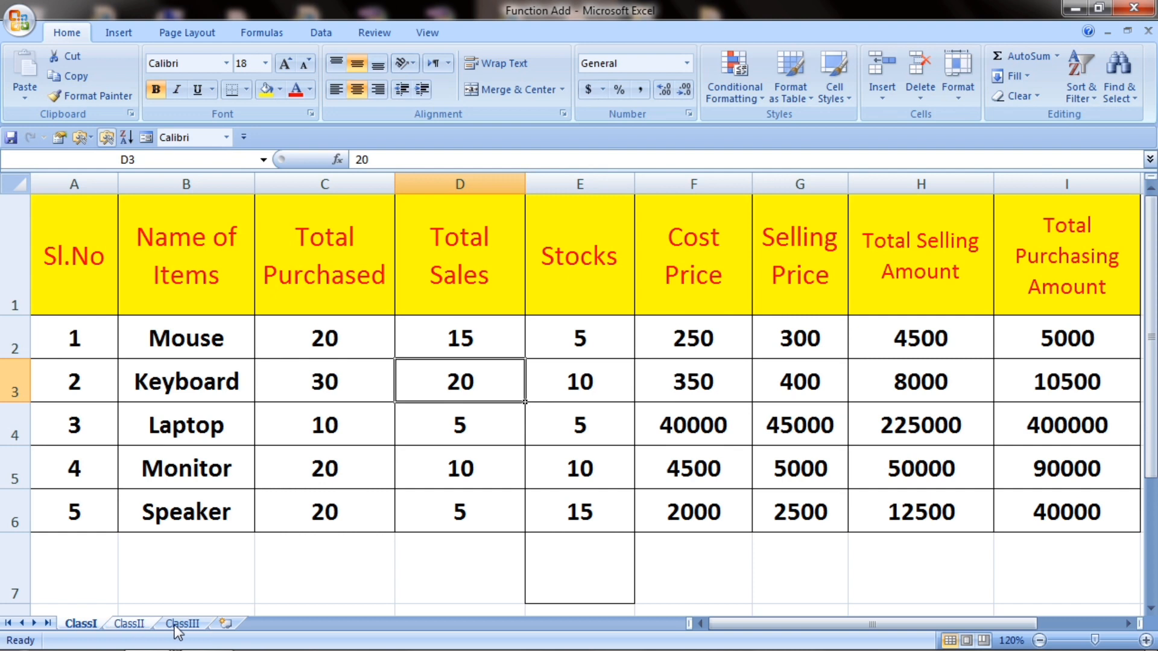
# Step: Move ClassII before ClassI so the tabs read ClassII, ClassI, ClassIII
pyautogui.rightClick(77, 623)
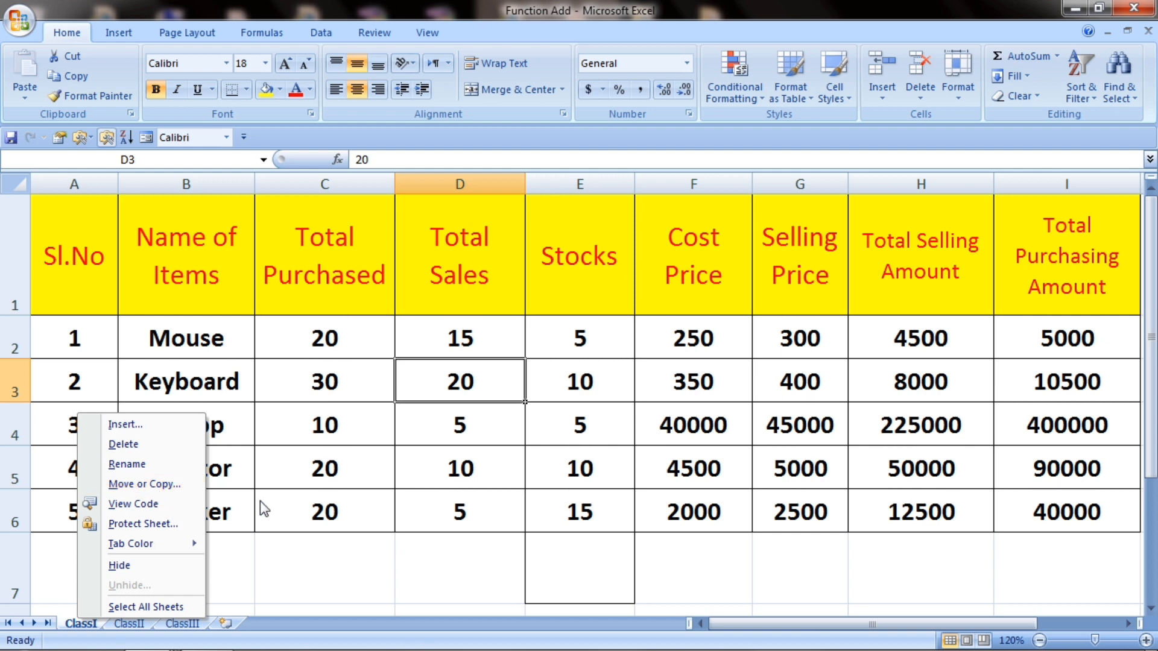
pyautogui.click(274, 486)
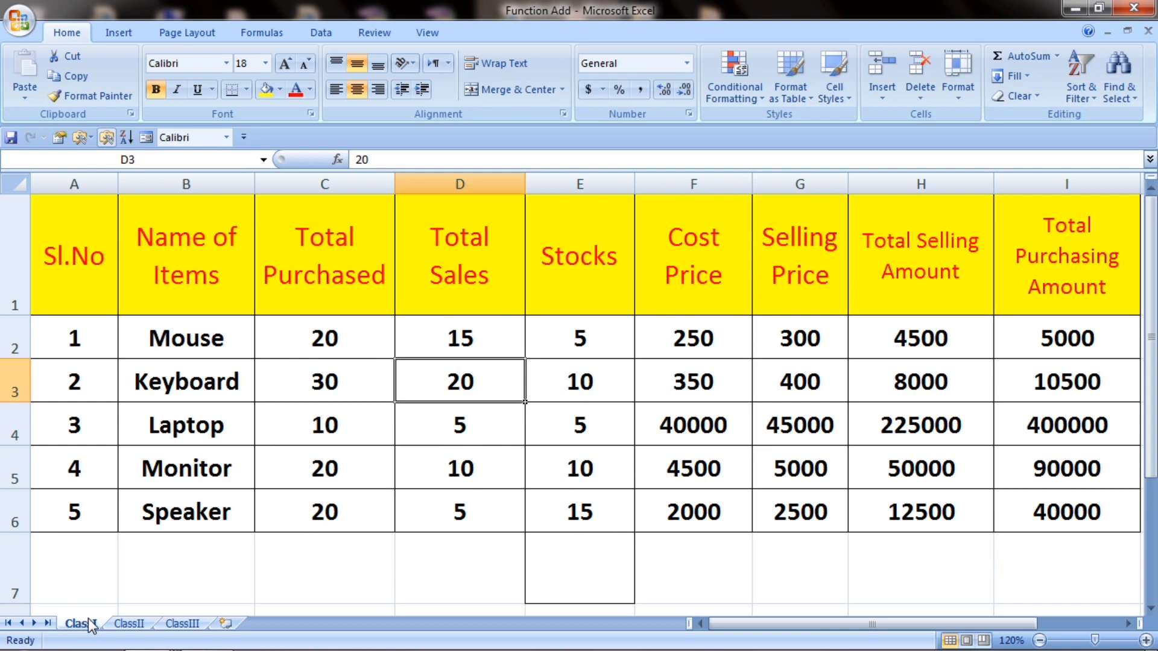
pyautogui.click(136, 628)
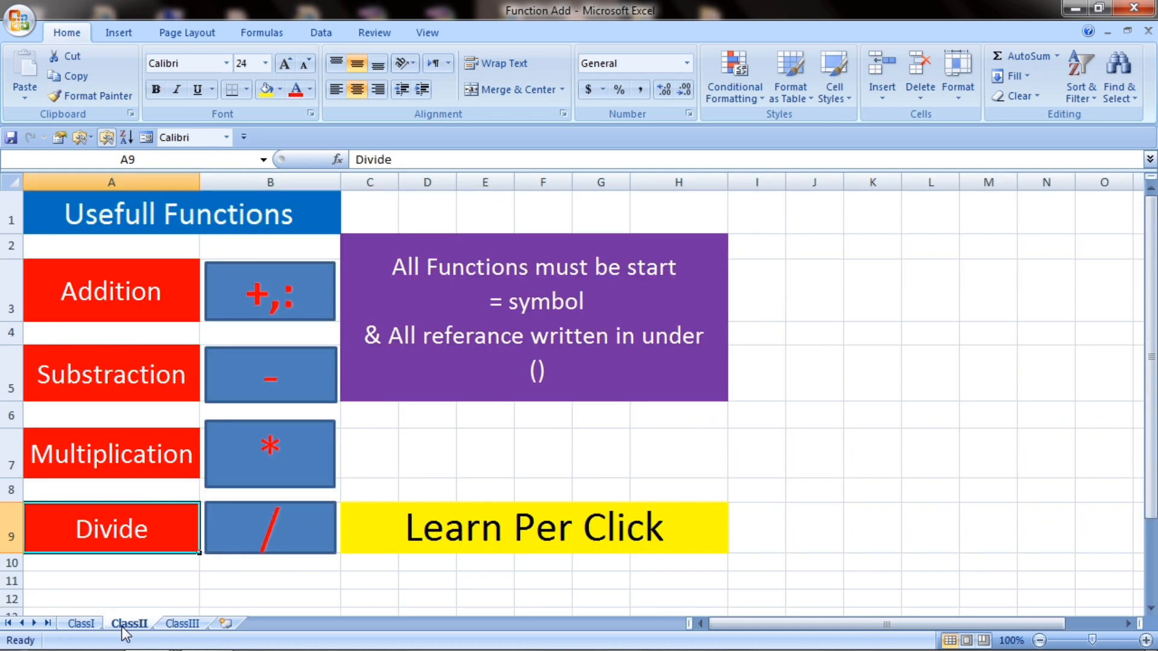
pyautogui.rightClick(125, 630)
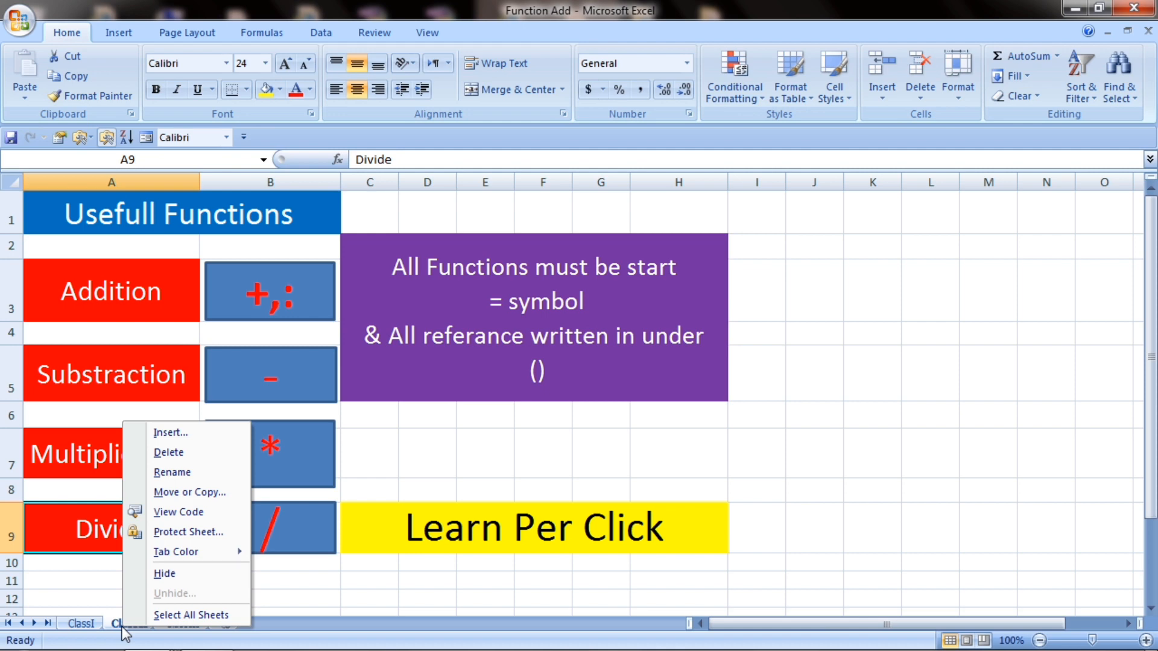
pyautogui.click(191, 493)
pyautogui.moveTo(174, 366); pyautogui.dragTo(169, 222)
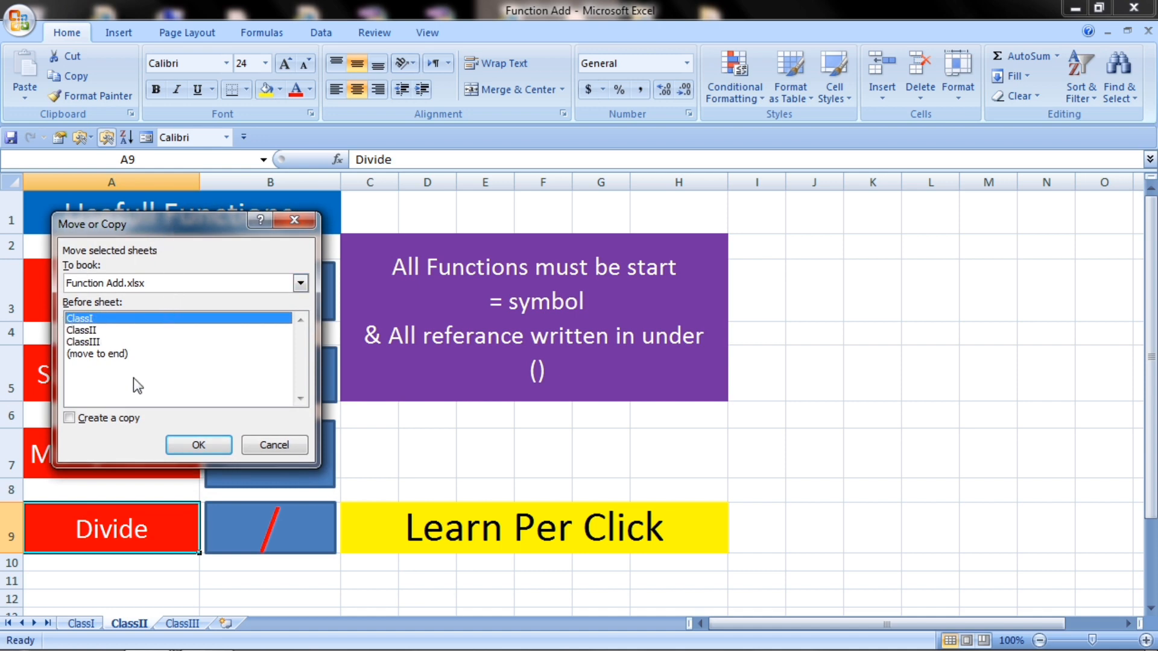
pyautogui.click(199, 446)
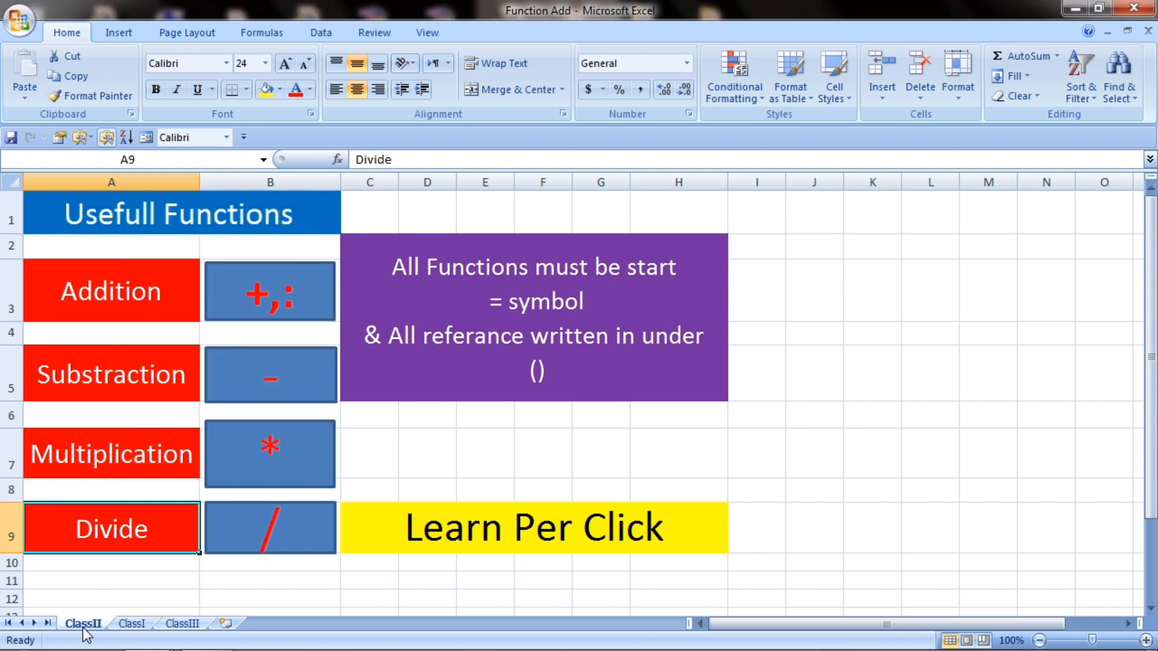
pyautogui.click(134, 626)
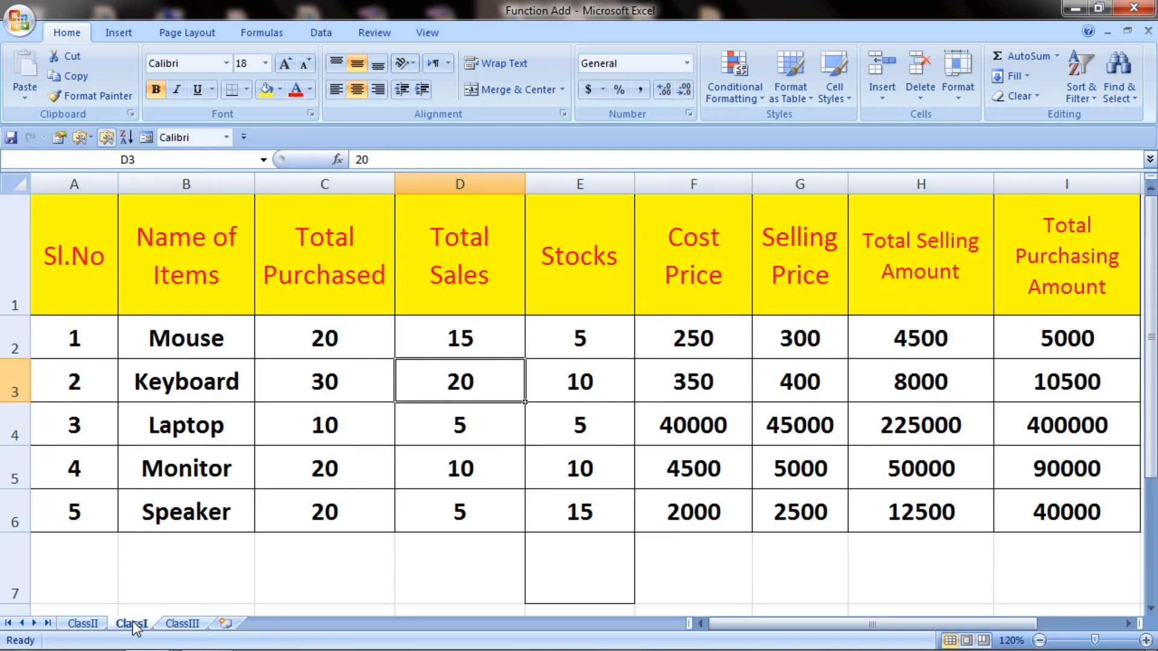
# Step: Move ClassI back before ClassII, then check the ClassII, ClassIII and ClassI tabs
pyautogui.rightClick(135, 625)
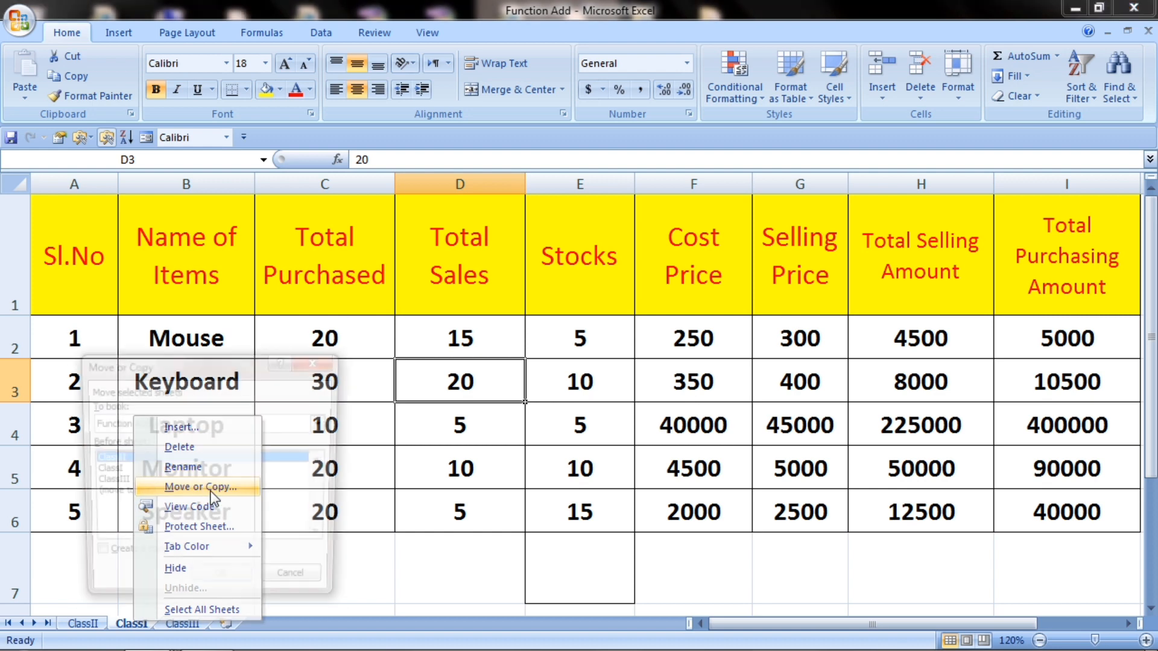
pyautogui.click(210, 491)
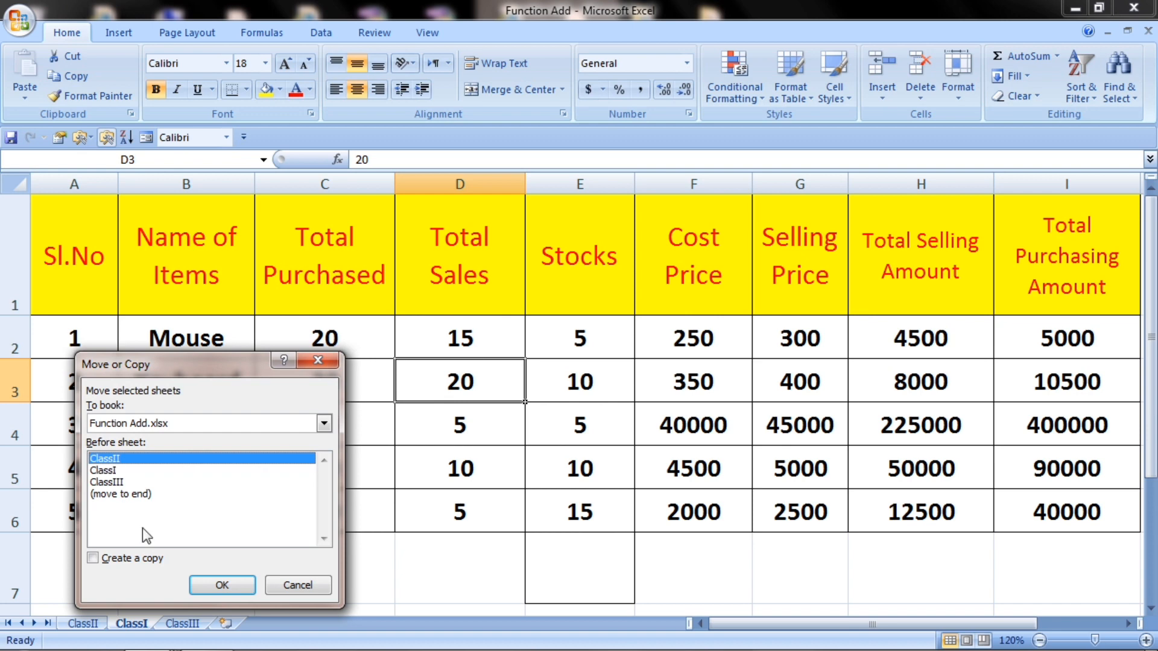
pyautogui.click(224, 584)
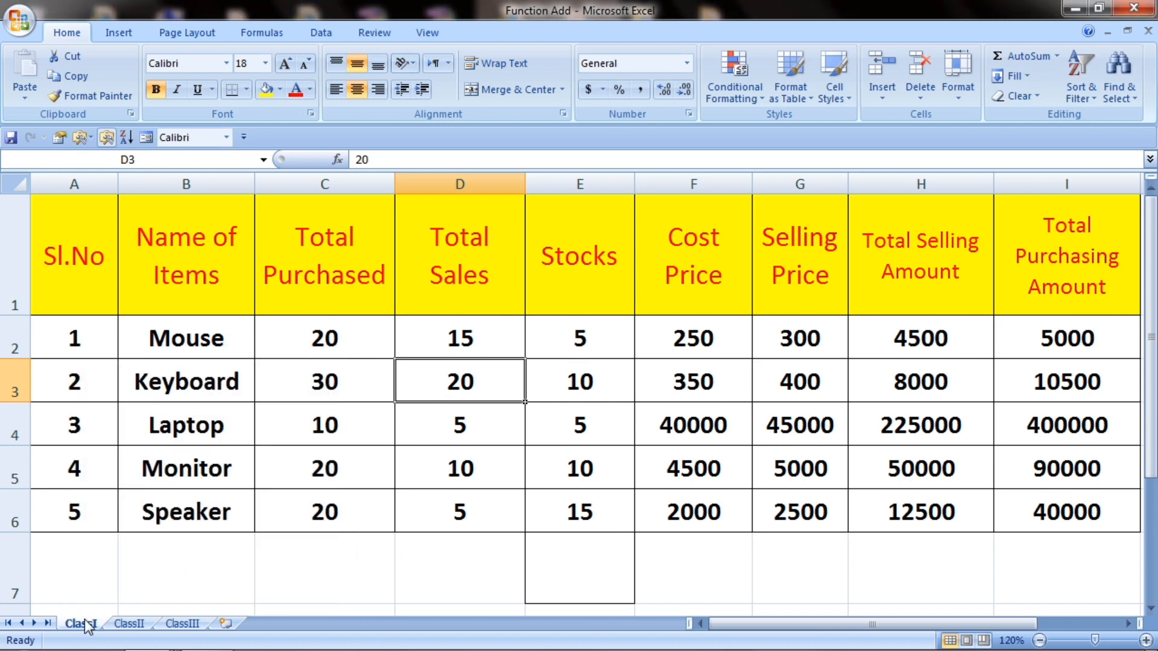
pyautogui.click(129, 624)
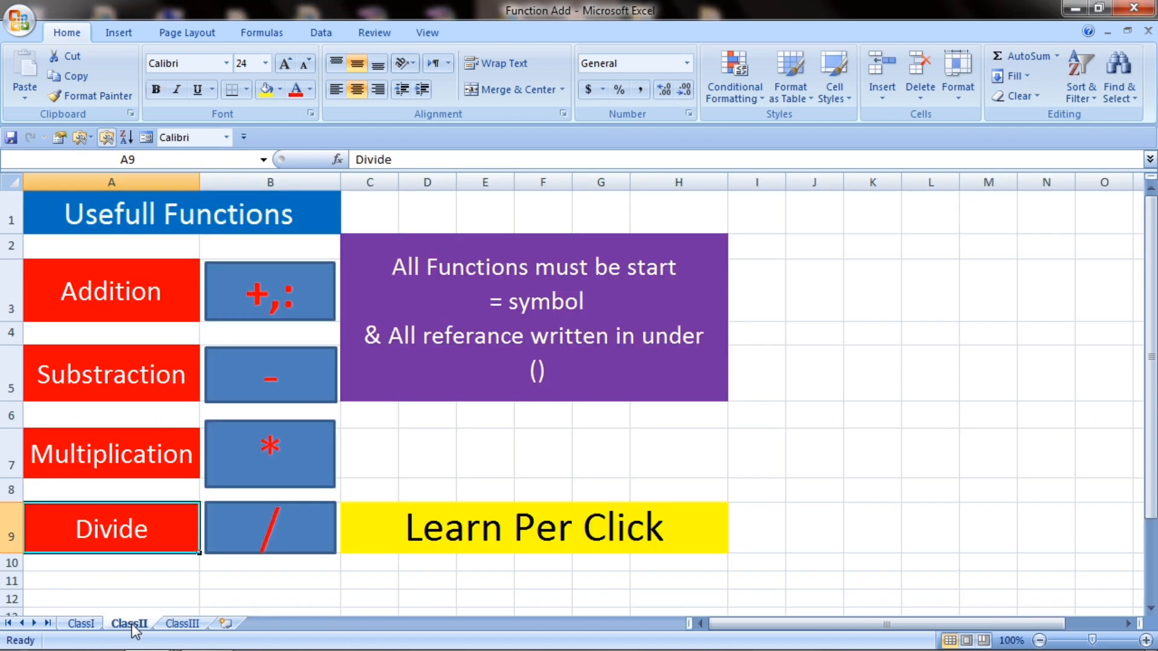
pyautogui.click(178, 625)
pyautogui.click(80, 625)
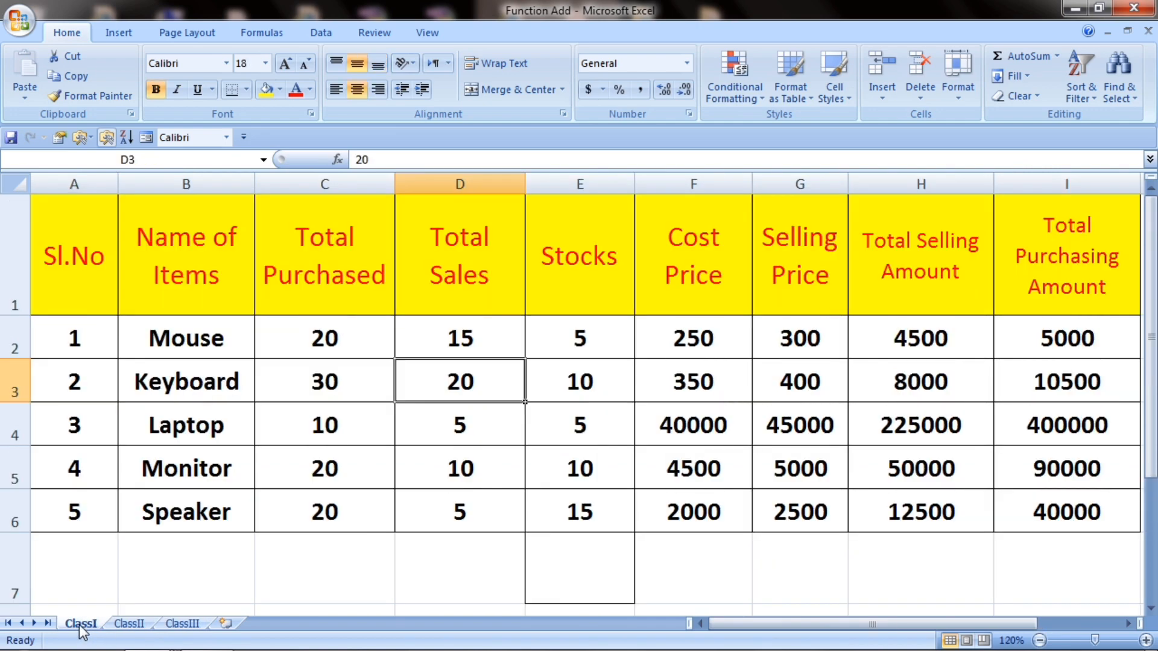
pyautogui.rightClick(79, 625)
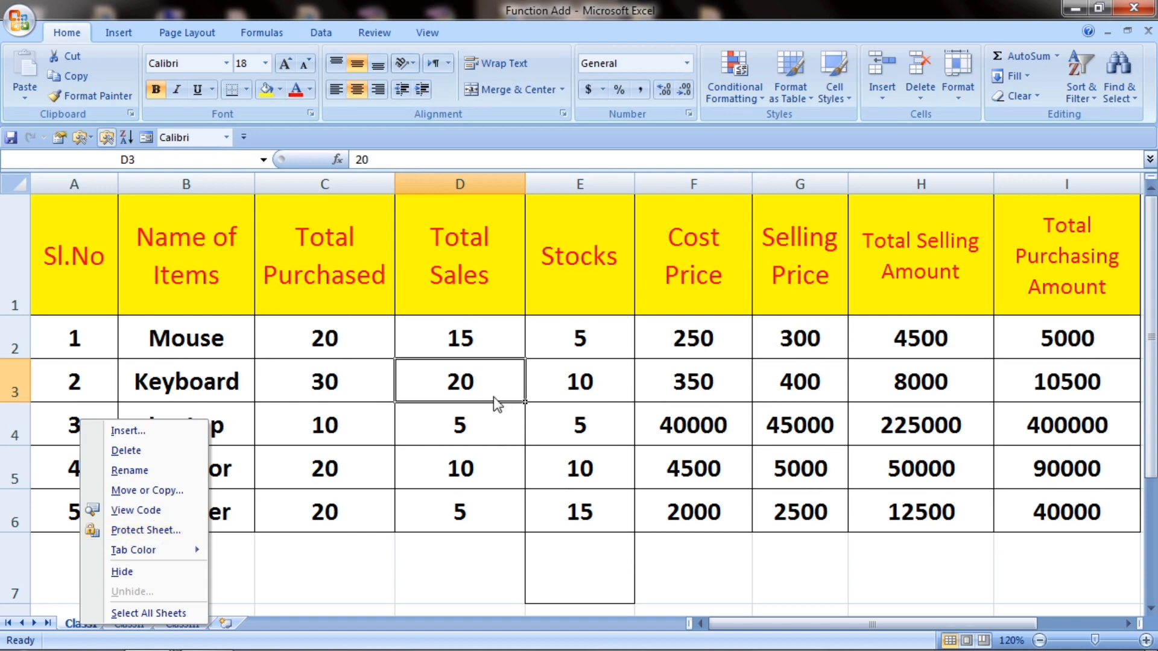
# Step: Enter 50 in C3 and 60 as Laptop's Total Purchased in C4
pyautogui.click(475, 395)
pyautogui.click(313, 379)
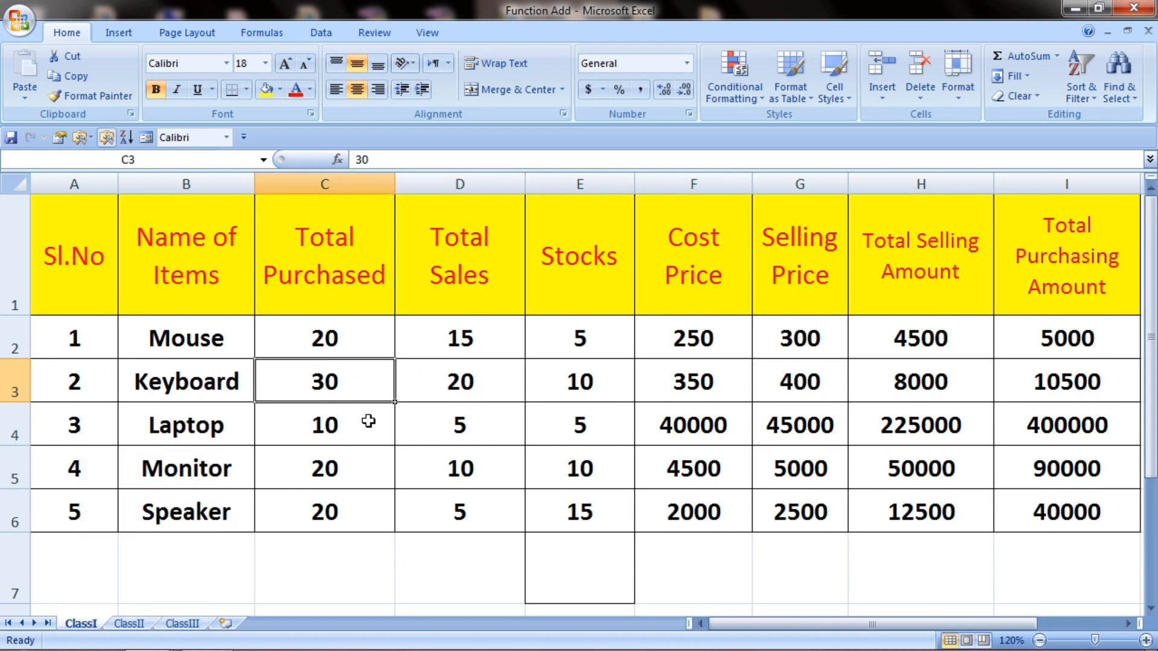
pyautogui.write('50')
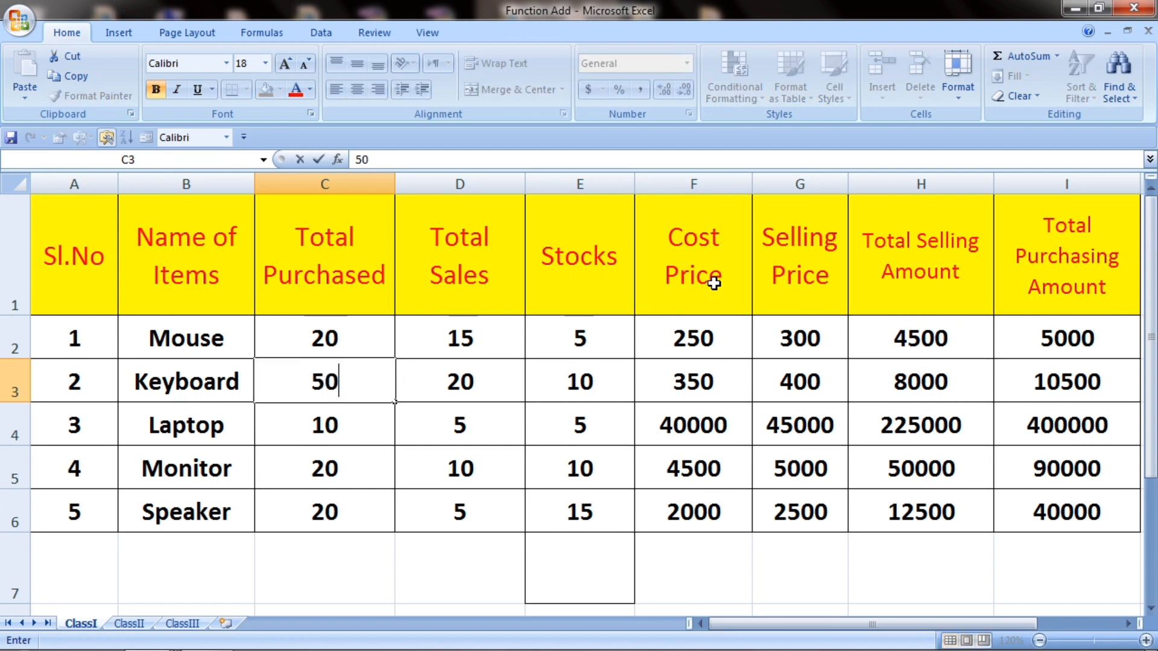
pyautogui.press('Return')
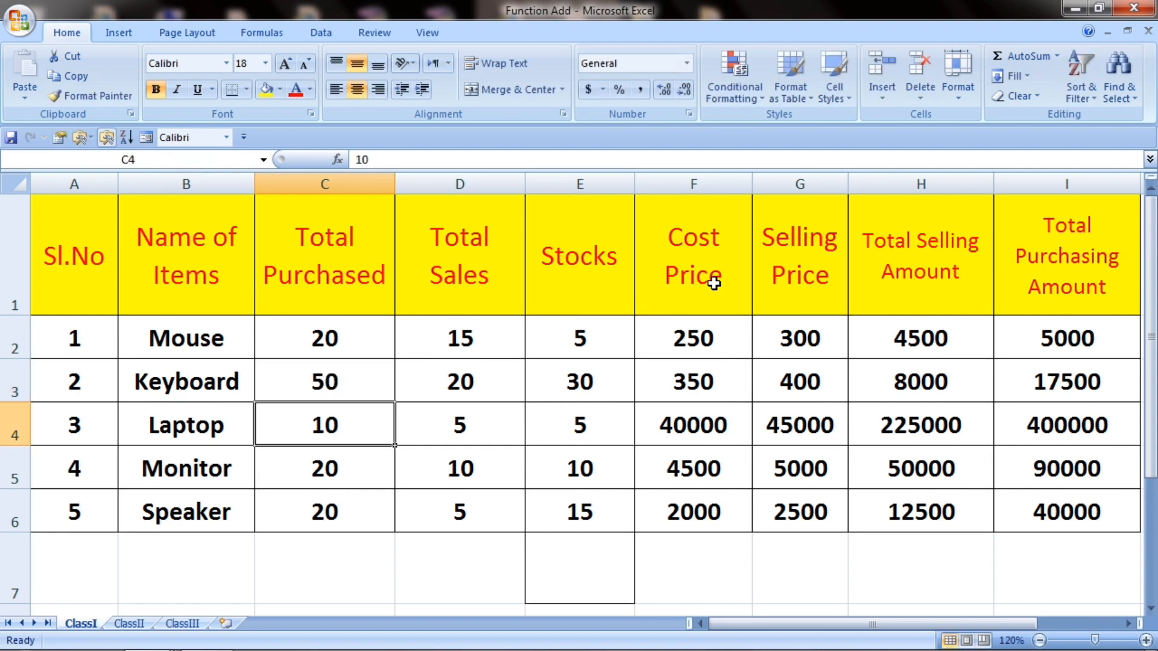
pyautogui.write('60')
pyautogui.press('Return')
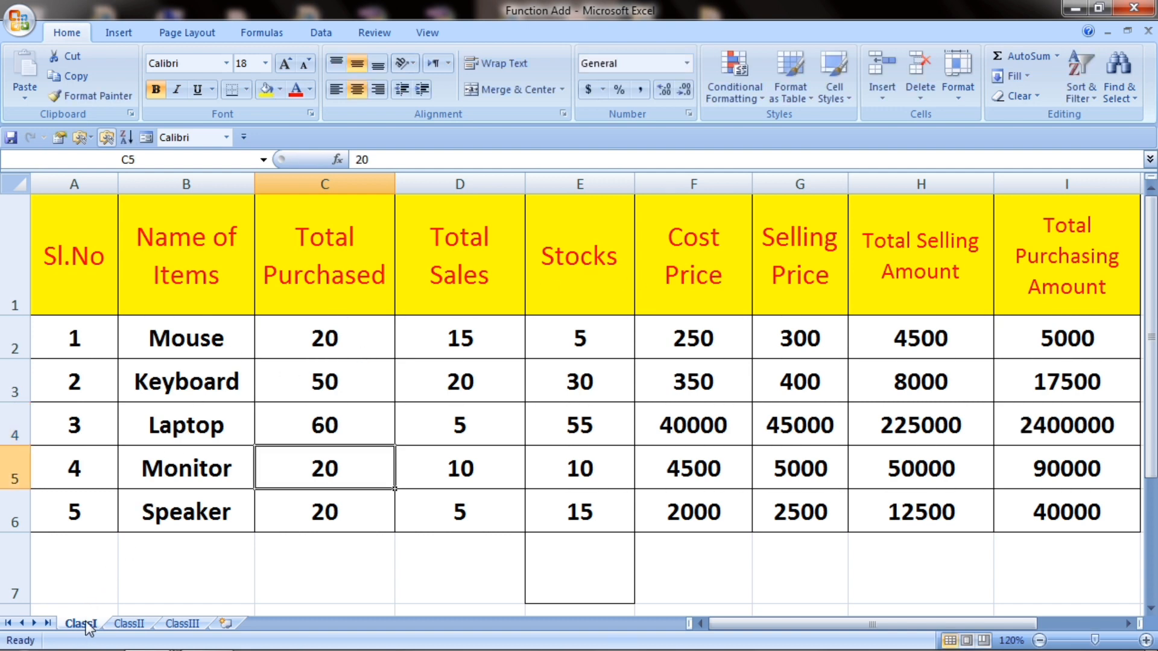
# Step: Select parts of the table and inspect E4's =SUM(C4-D4) Stocks formula
pyautogui.click(360, 393)
pyautogui.moveTo(284, 354); pyautogui.dragTo(452, 468)
pyautogui.moveTo(244, 305); pyautogui.dragTo(776, 504)
pyautogui.click(592, 421)
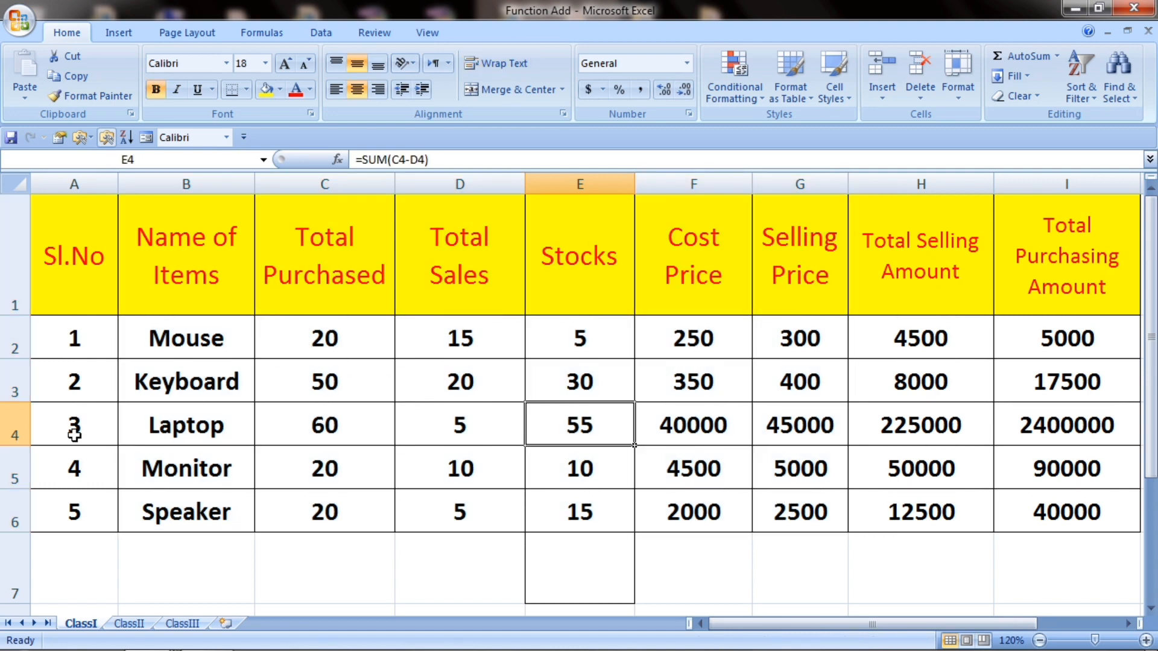
# Step: Protect the ClassI sheet with a password, entering and confirming it, allowing only cell selection
pyautogui.rightClick(82, 625)
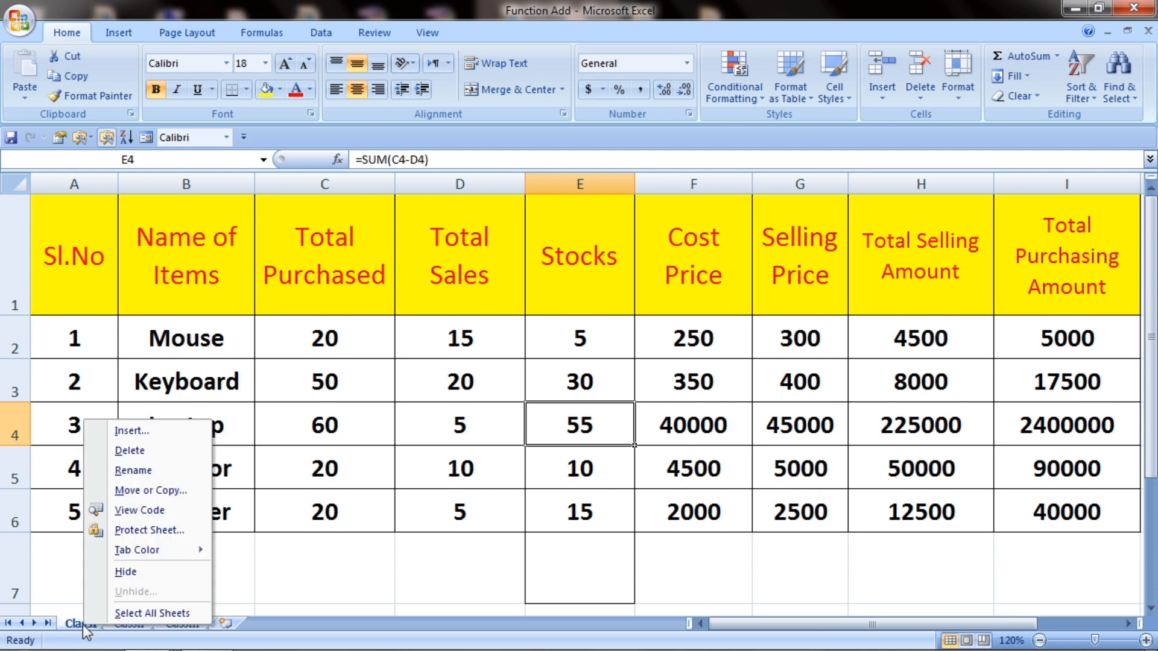
pyautogui.click(145, 532)
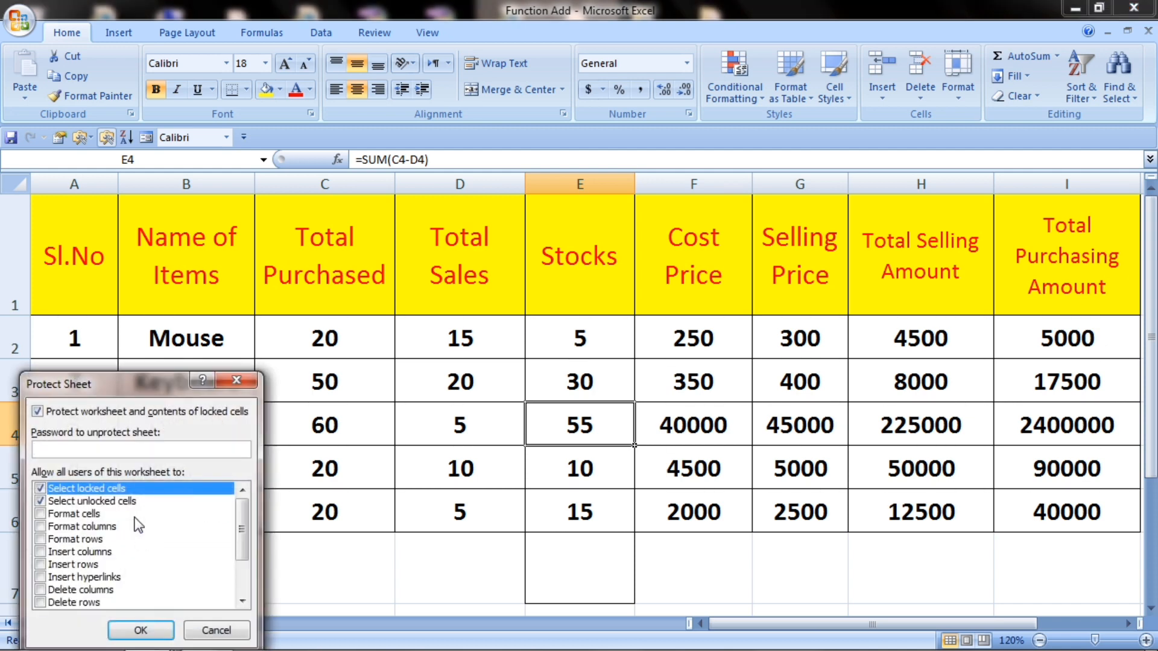
pyautogui.moveTo(115, 395); pyautogui.dragTo(161, 233)
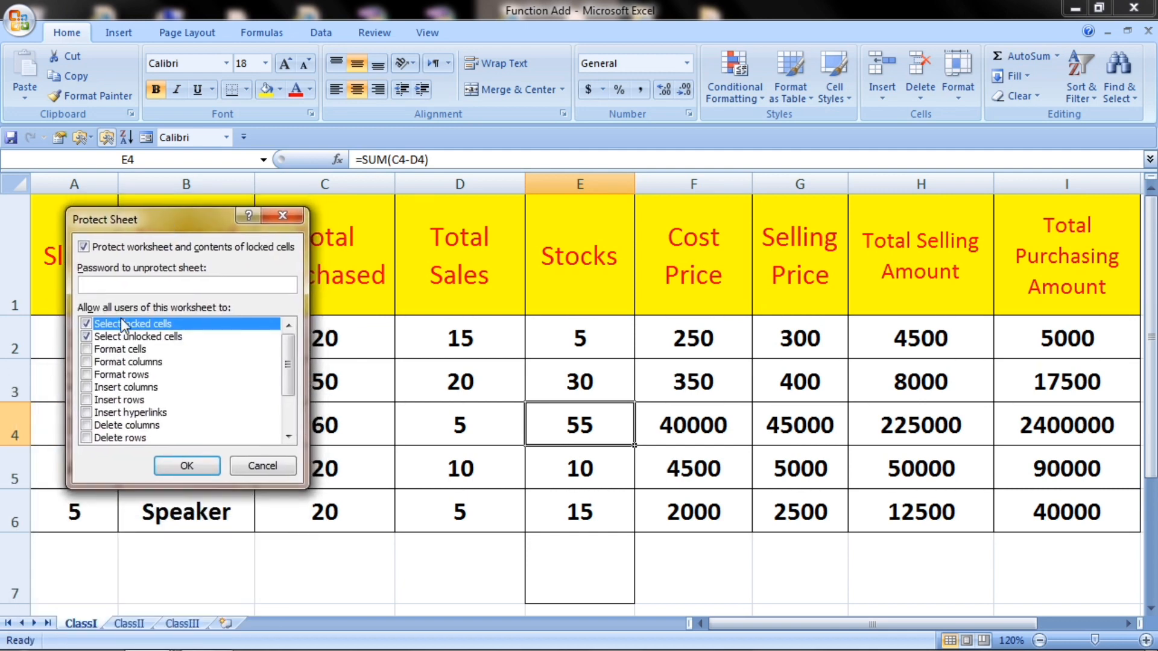
pyautogui.write('123')
pyautogui.click(187, 468)
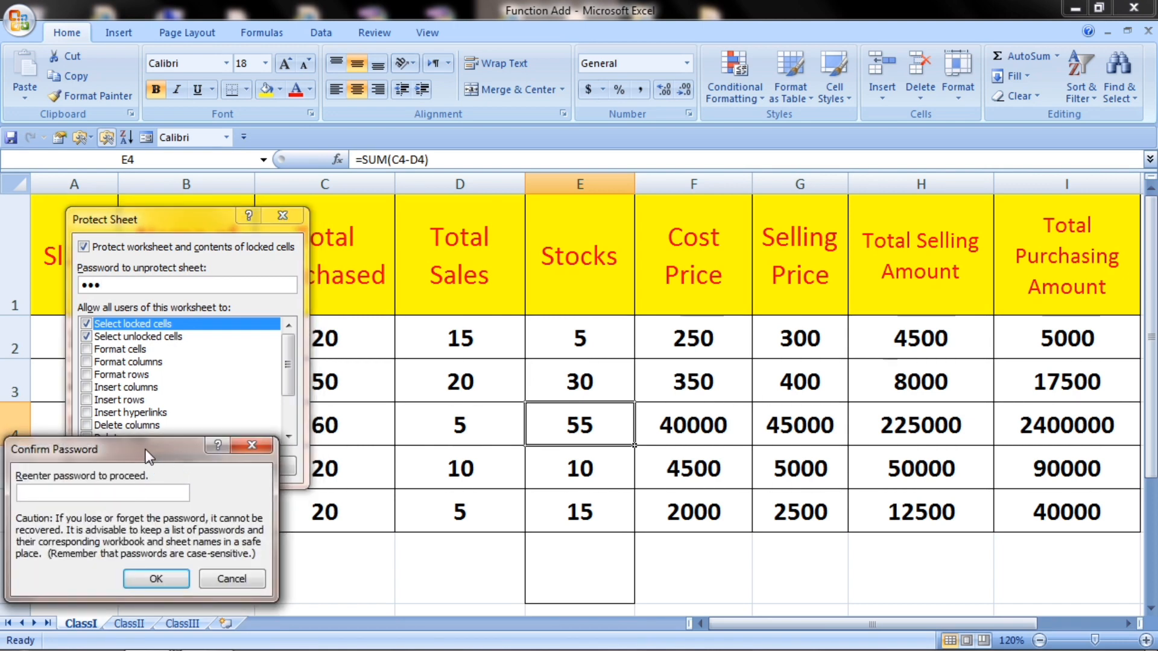
pyautogui.moveTo(146, 450); pyautogui.dragTo(196, 314)
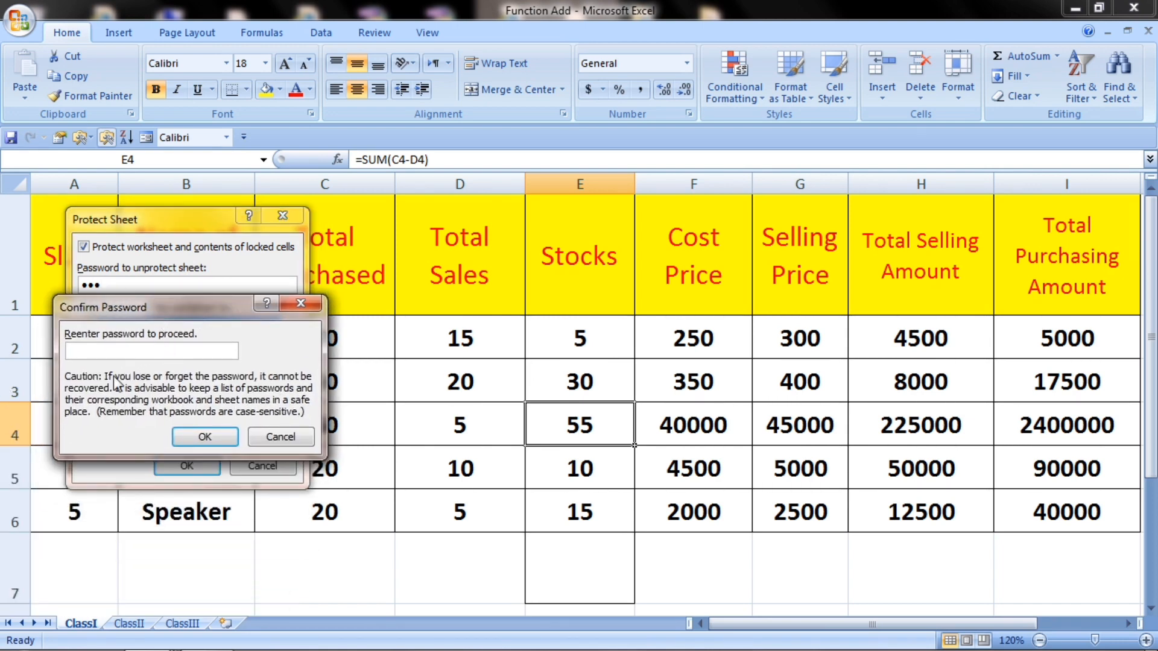
pyautogui.write('1')
pyautogui.click(199, 438)
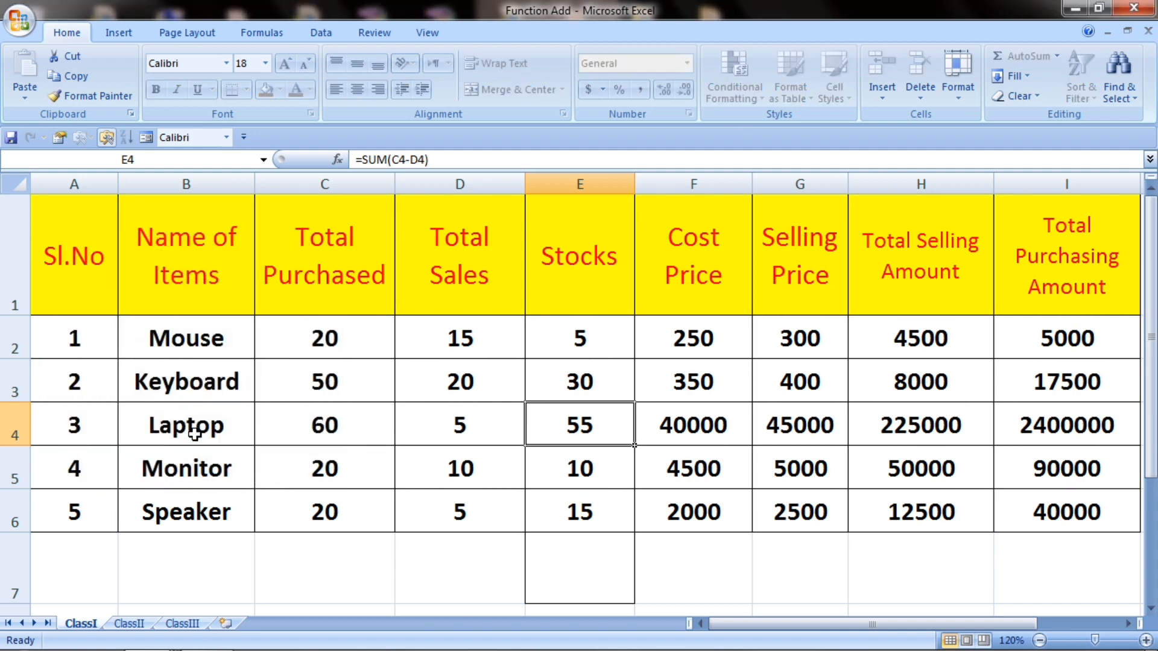
pyautogui.click(244, 383)
pyautogui.moveTo(75, 261); pyautogui.dragTo(396, 335)
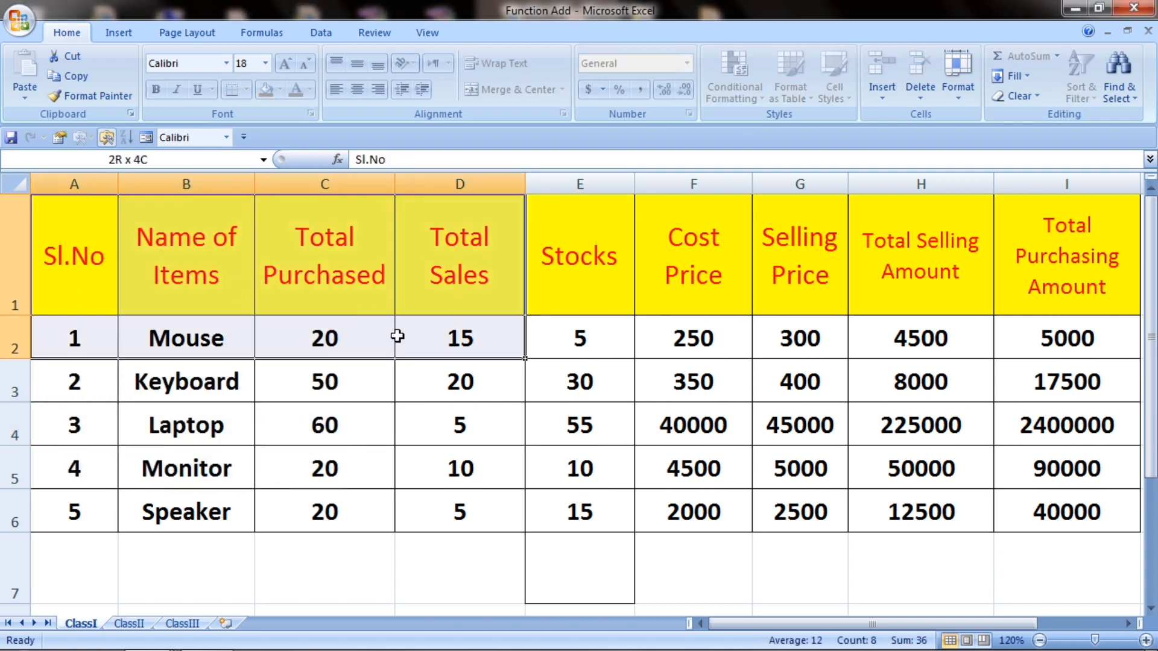
pyautogui.click(380, 452)
pyautogui.moveTo(187, 337)
pyautogui.mouseDown()
pyautogui.moveTo(328, 396)
pyautogui.moveTo(313, 454)
pyautogui.mouseUp()
pyautogui.press('Delete')
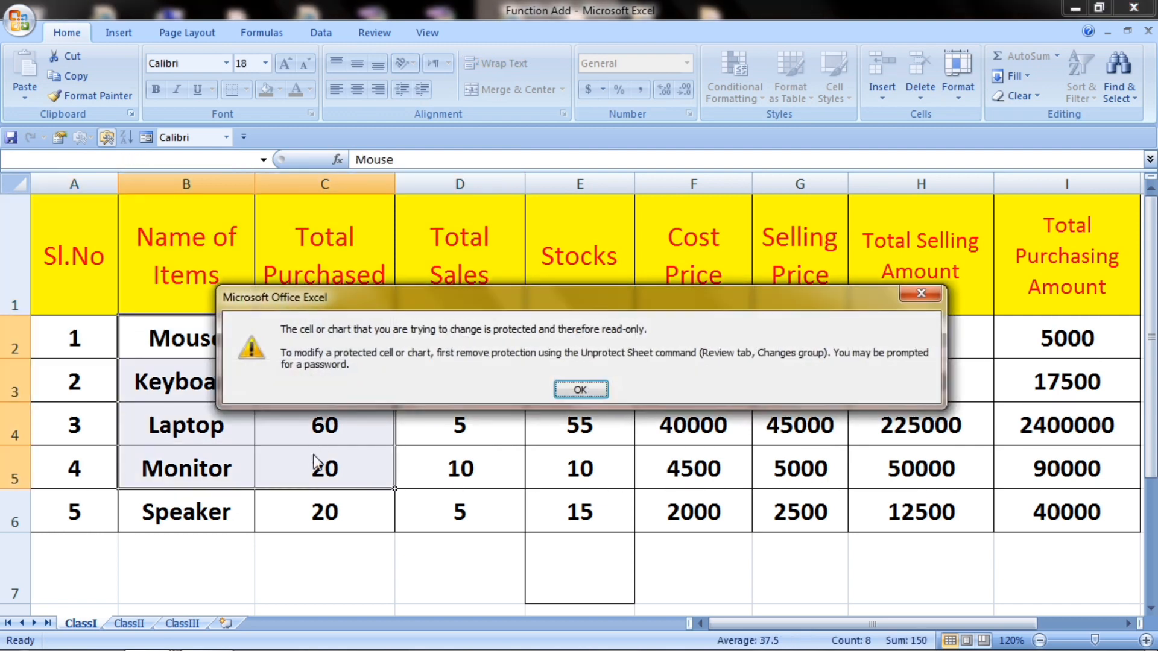
pyautogui.click(580, 390)
pyautogui.click(370, 512)
pyautogui.click(158, 554)
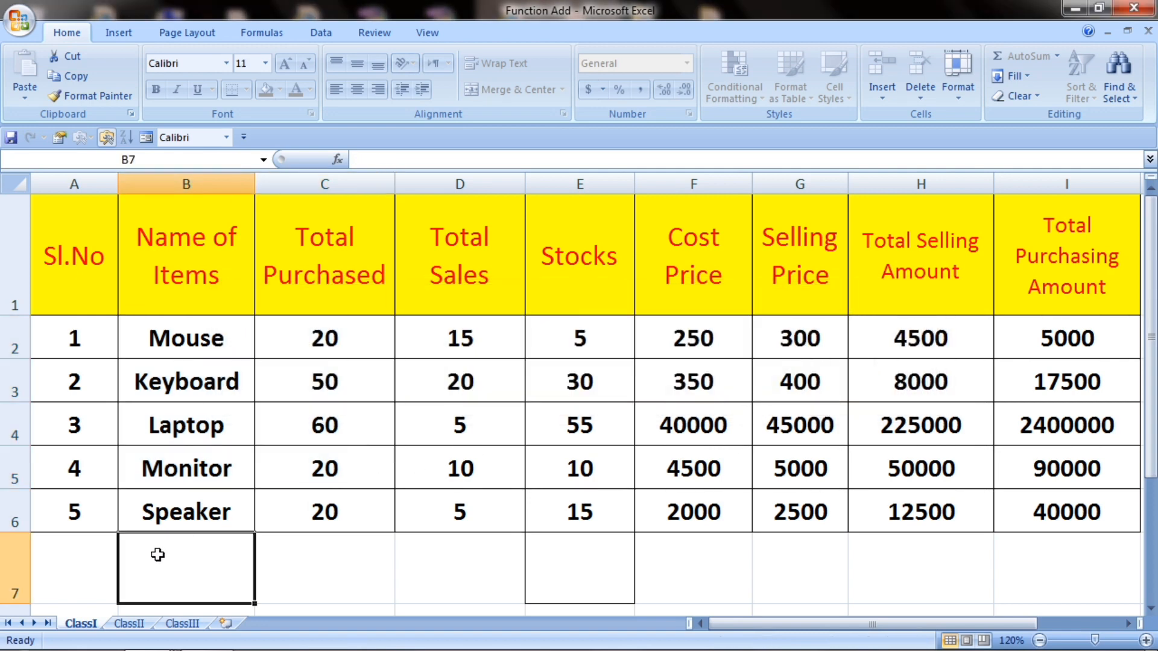
pyautogui.doubleClick(158, 555)
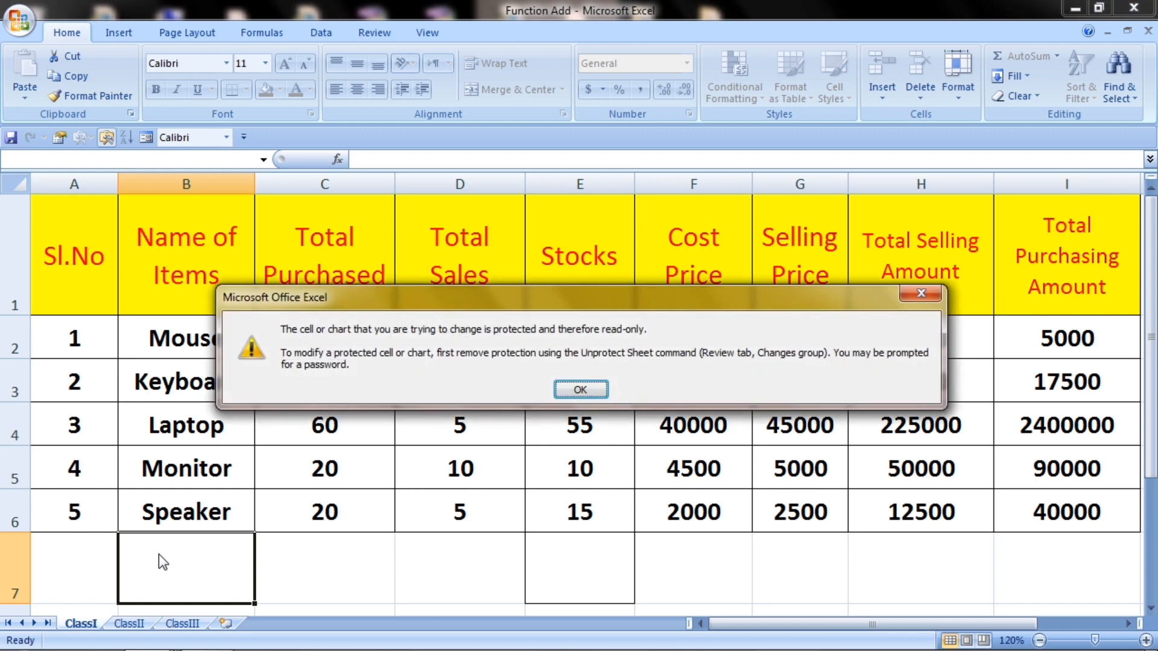
pyautogui.click(580, 390)
pyautogui.click(325, 381)
pyautogui.moveTo(193, 305); pyautogui.dragTo(447, 417)
pyautogui.click(326, 398)
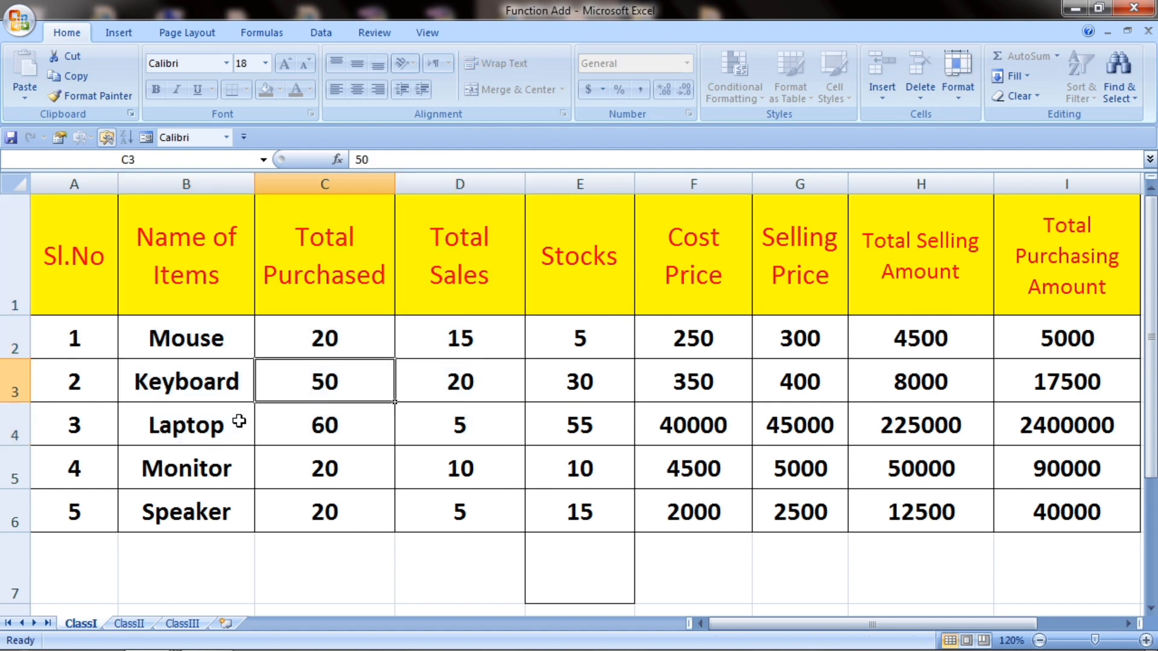
# Step: Unprotect the ClassI sheet by entering its password
pyautogui.rightClick(89, 625)
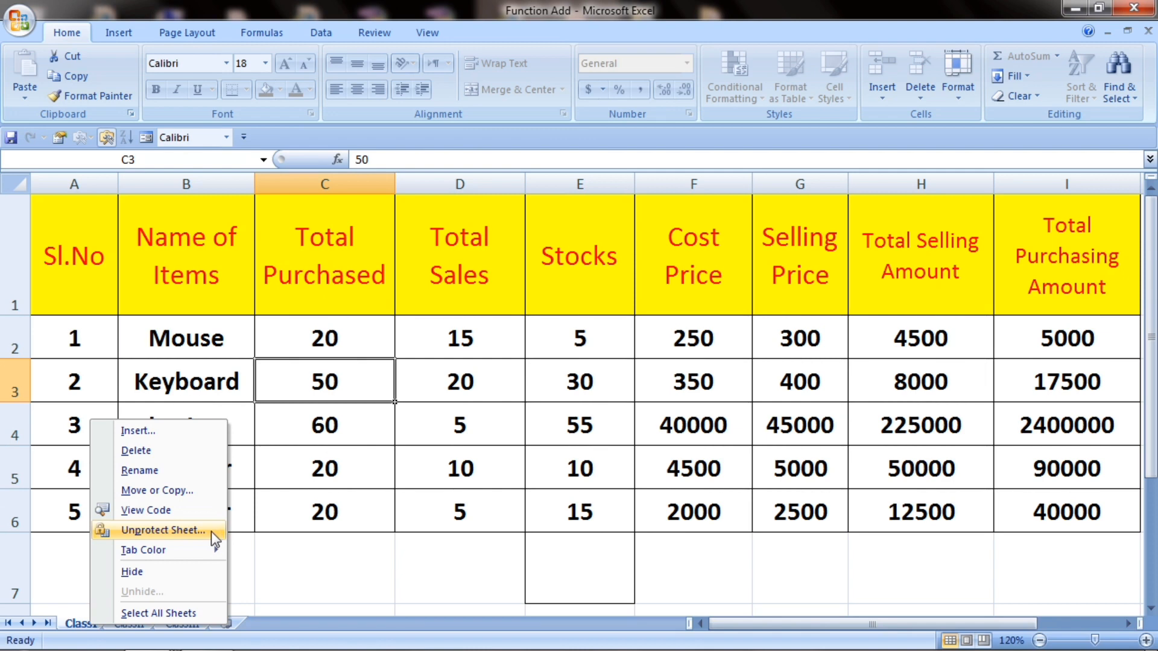
pyautogui.click(166, 531)
pyautogui.write('123')
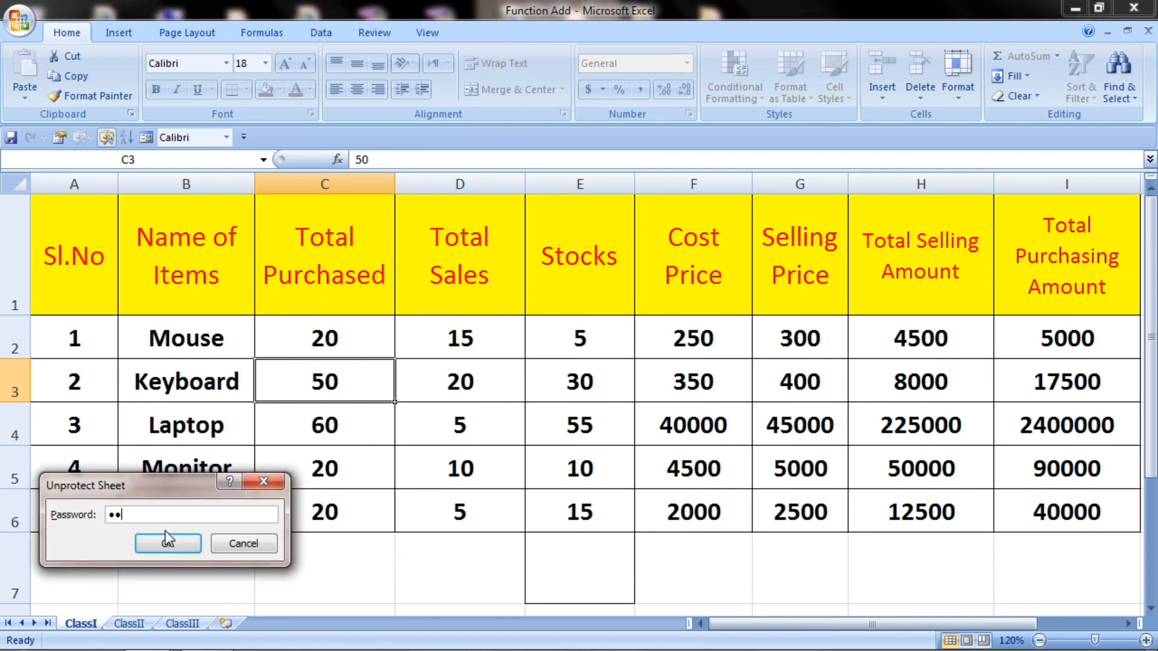
pyautogui.click(172, 544)
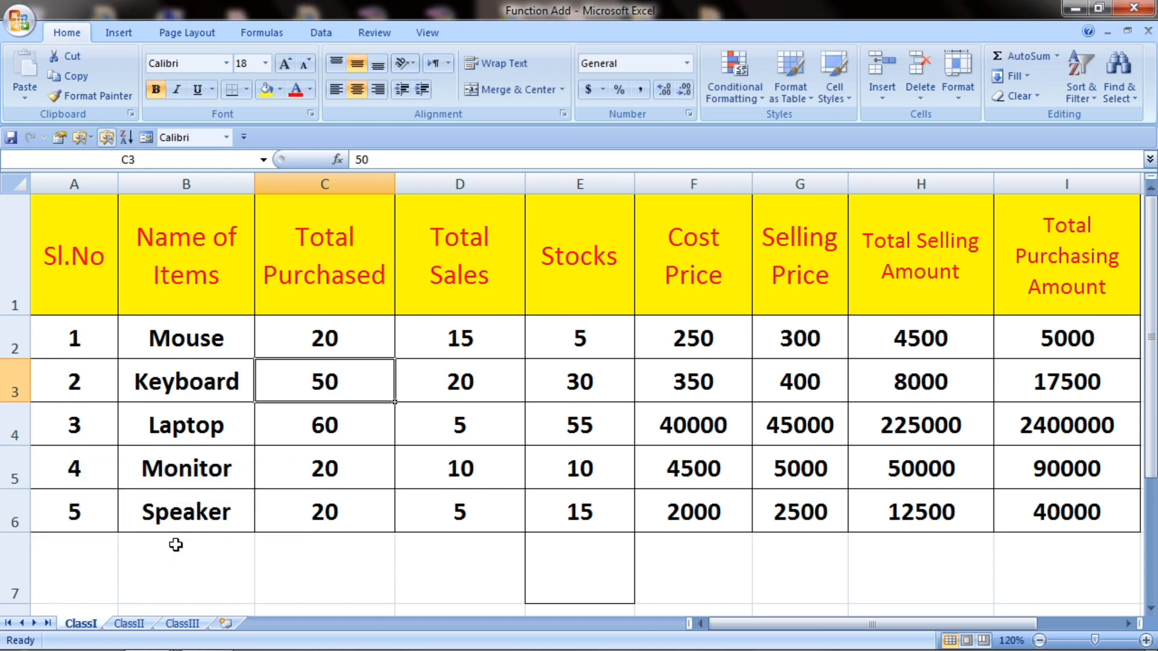
pyautogui.click(213, 375)
pyautogui.moveTo(124, 262); pyautogui.dragTo(505, 470)
pyautogui.click(247, 379)
pyautogui.moveTo(168, 310); pyautogui.dragTo(644, 519)
pyautogui.click(263, 381)
pyautogui.moveTo(202, 335); pyautogui.dragTo(673, 528)
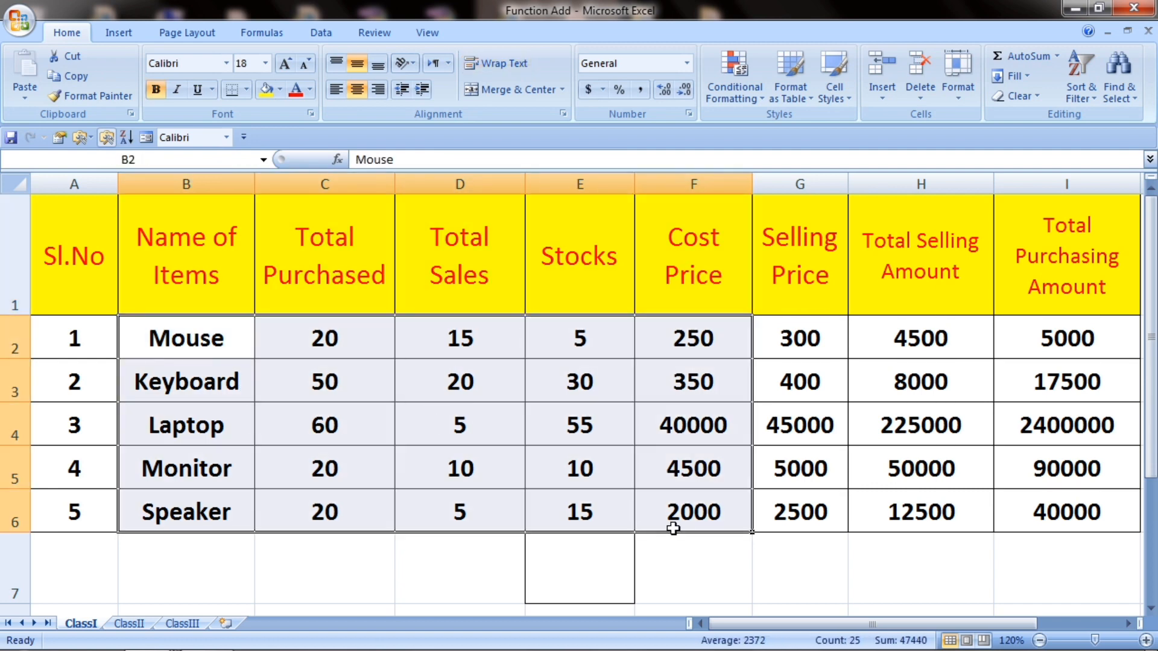
pyautogui.press('Delete')
pyautogui.click(447, 432)
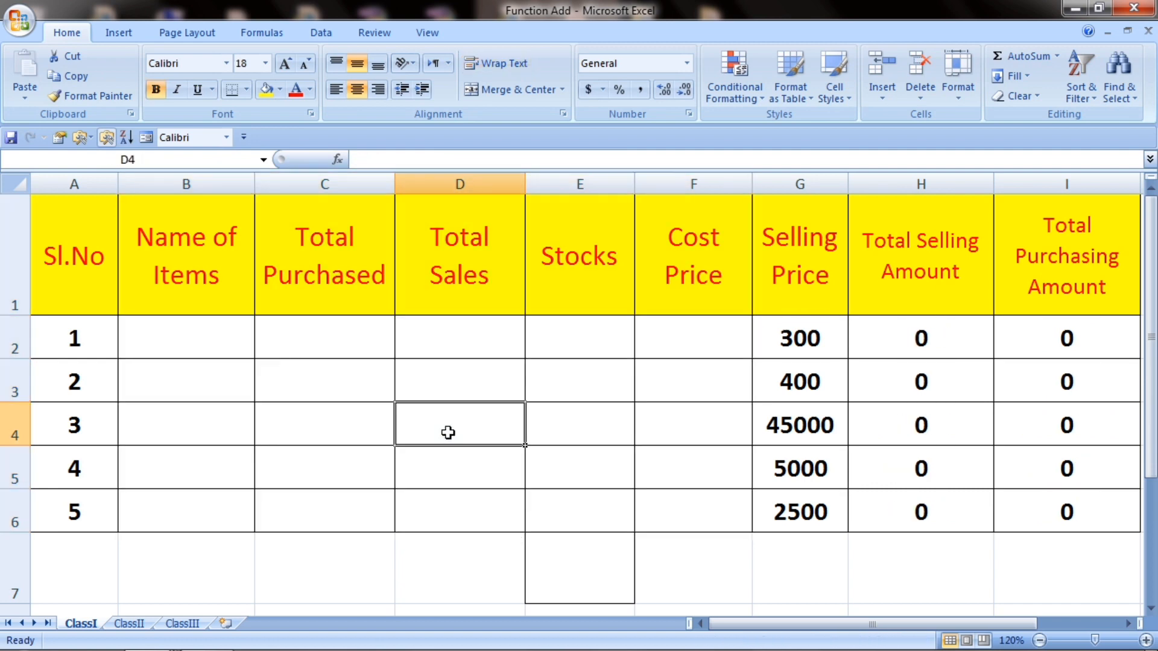
pyautogui.hotkey('ctrl', 'z')
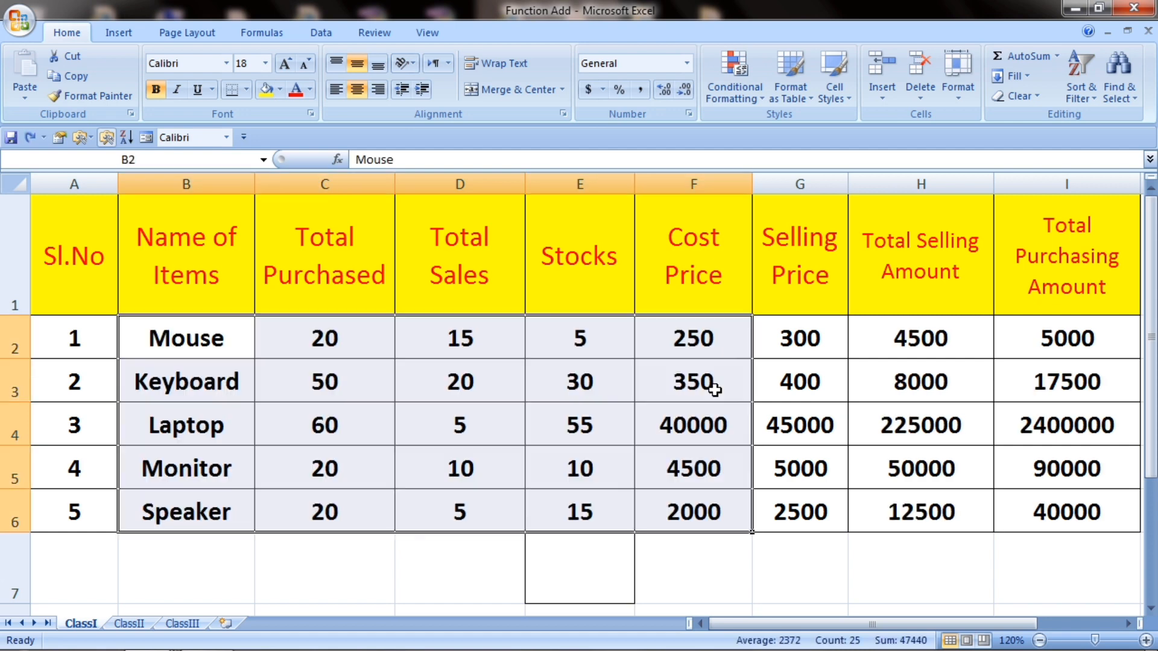
pyautogui.click(400, 416)
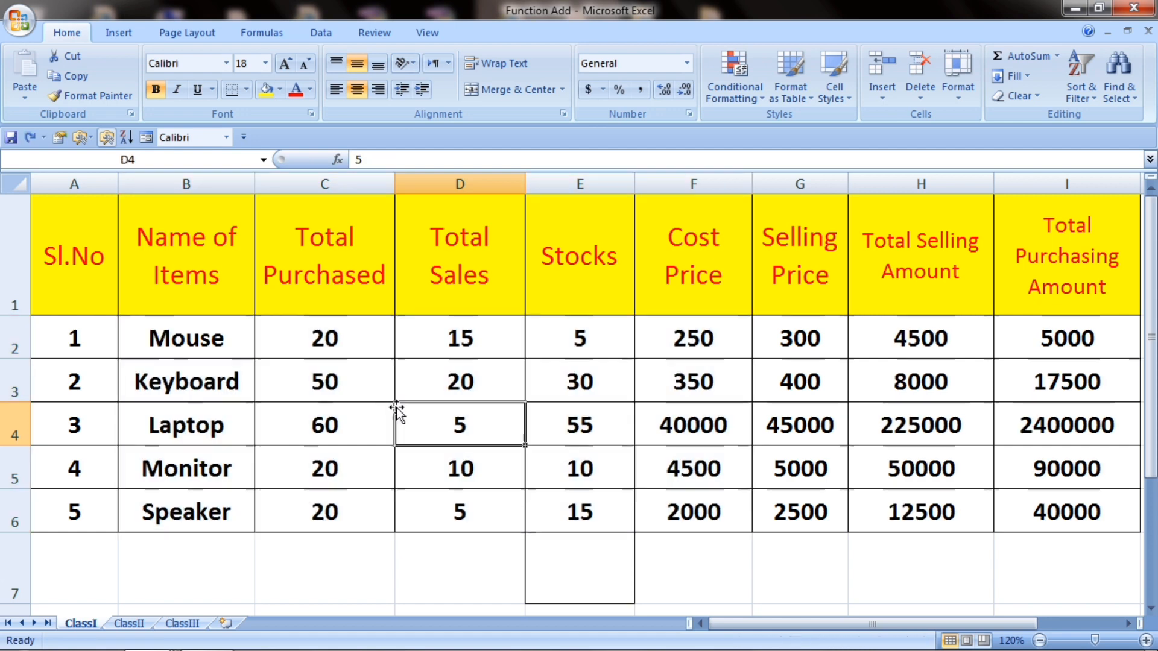
# Step: Colour the ClassI, ClassII and ClassIII sheet tabs red, yellow and green respectively
pyautogui.rightClick(83, 625)
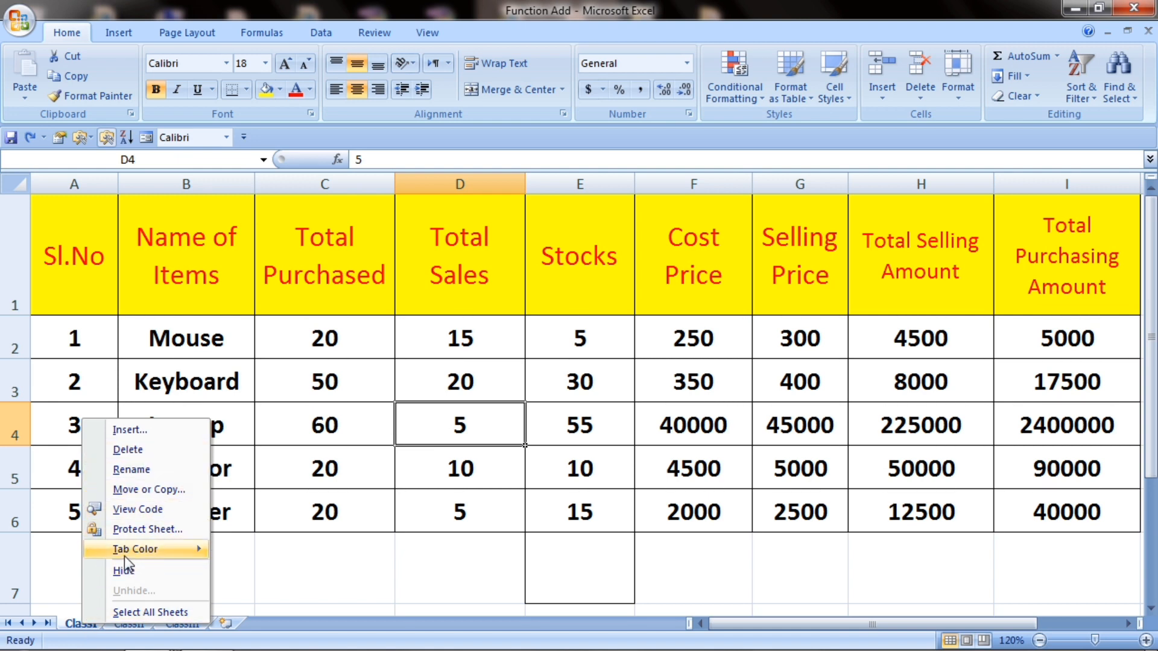
pyautogui.moveTo(125, 558)
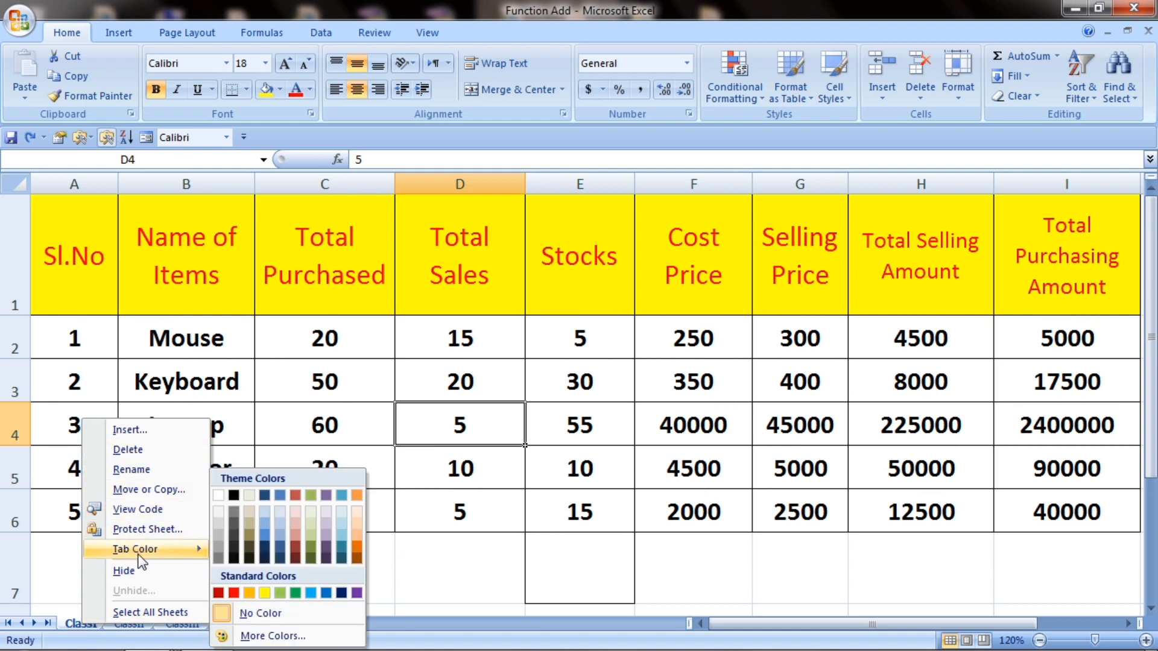
pyautogui.click(234, 593)
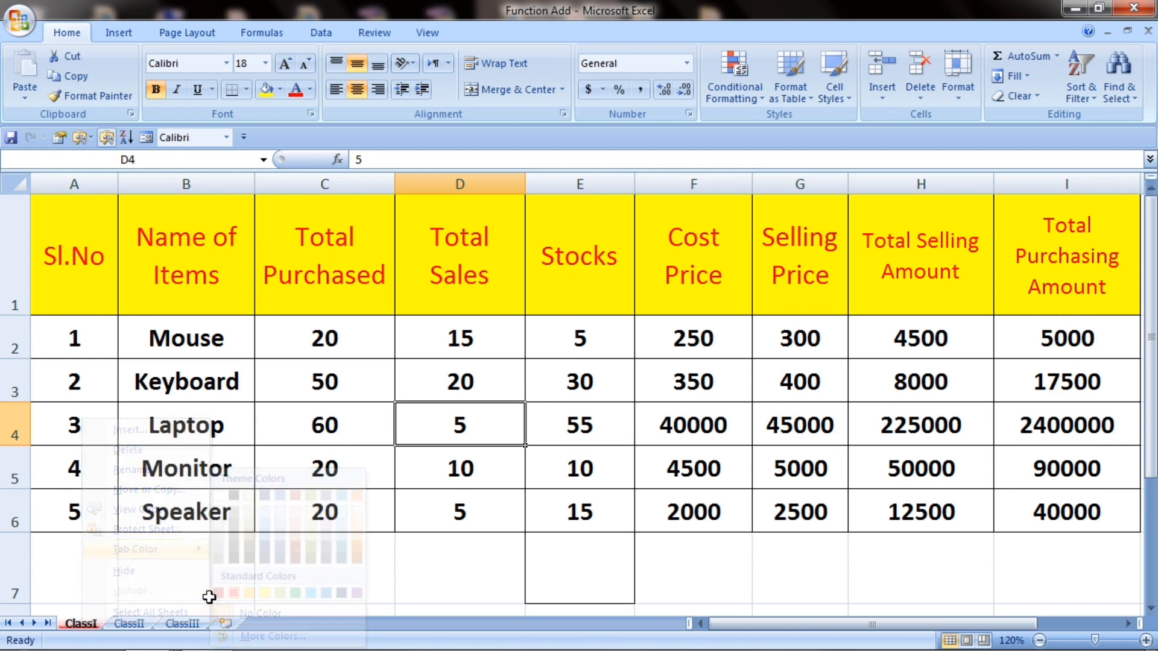
pyautogui.click(136, 623)
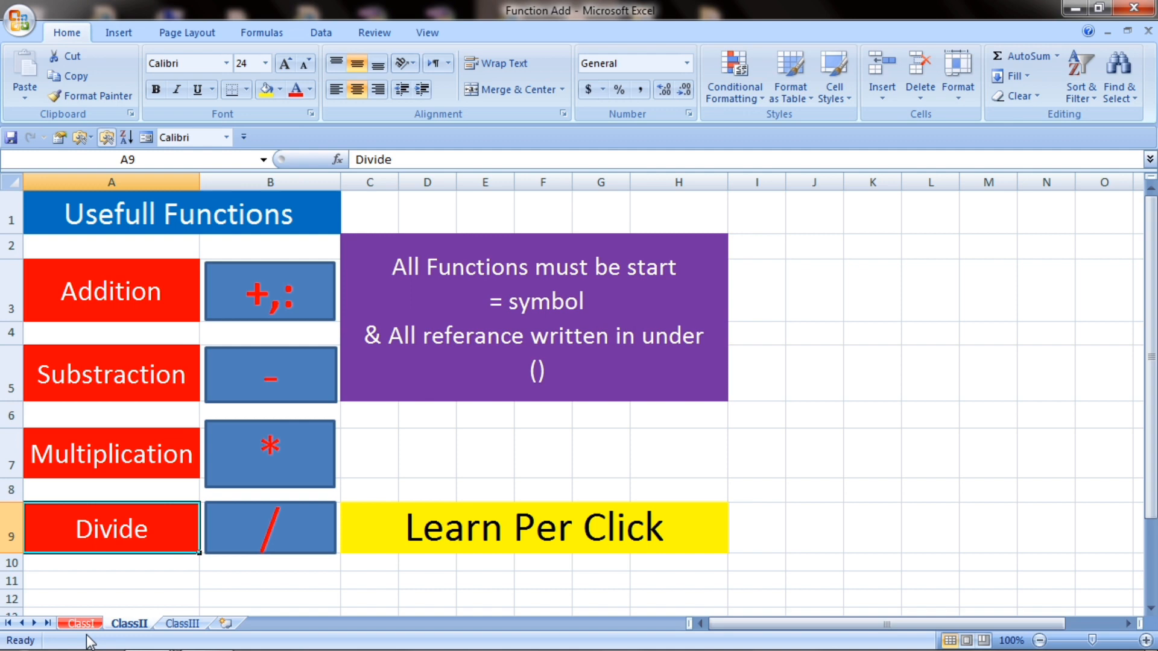
pyautogui.rightClick(128, 624)
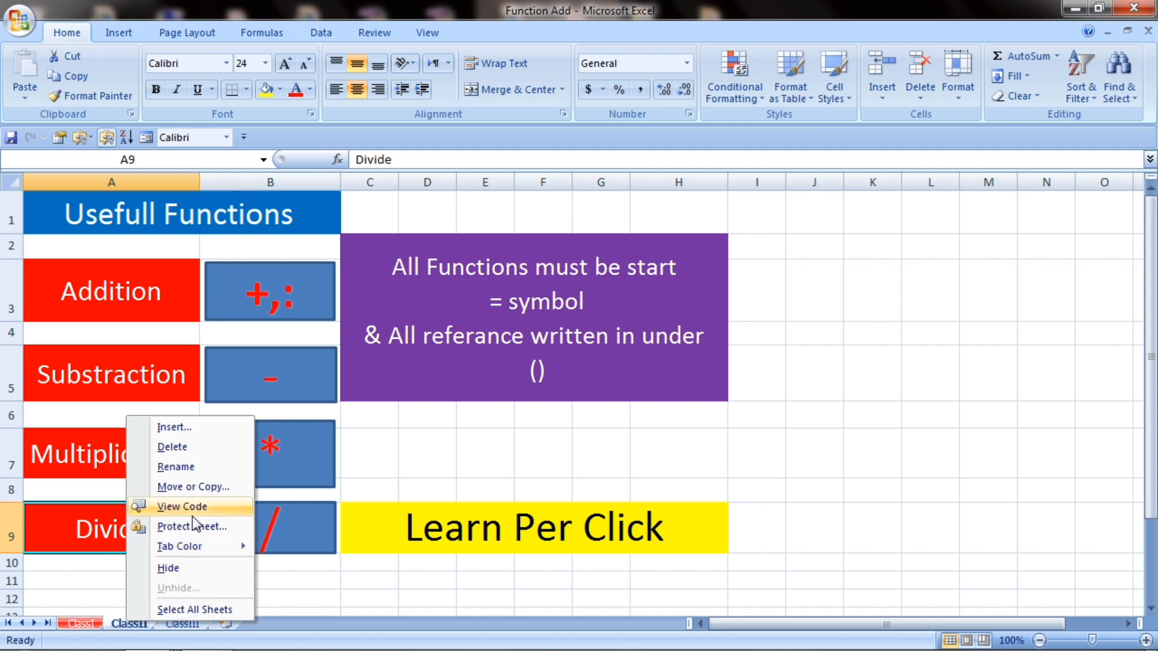
pyautogui.moveTo(204, 551)
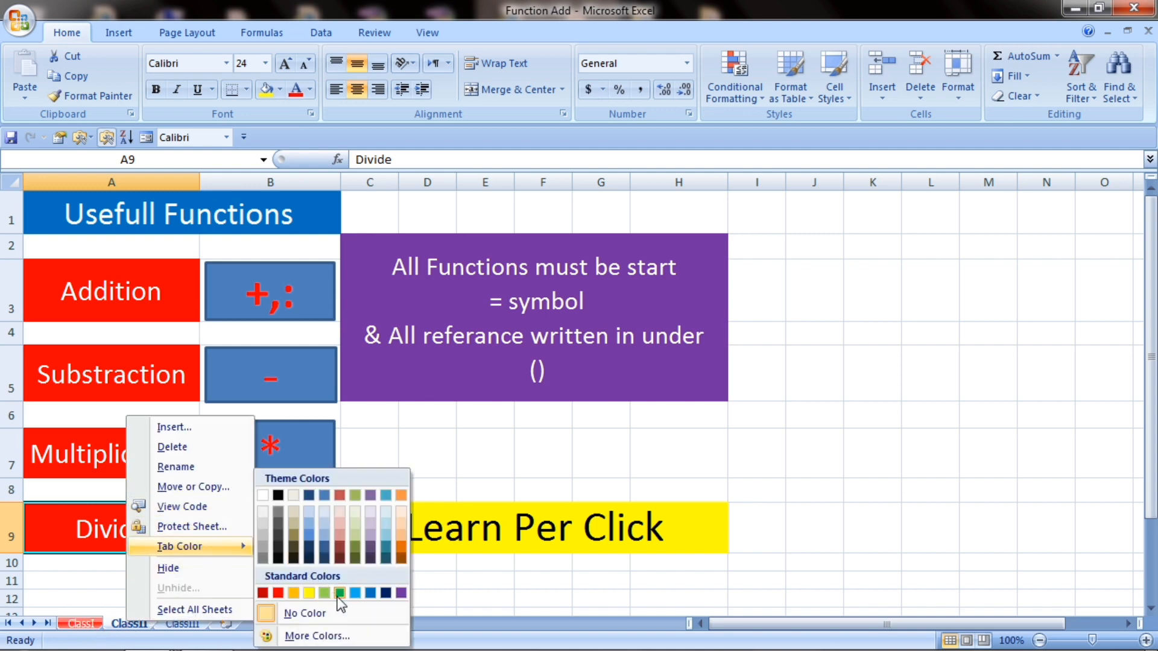
pyautogui.click(308, 593)
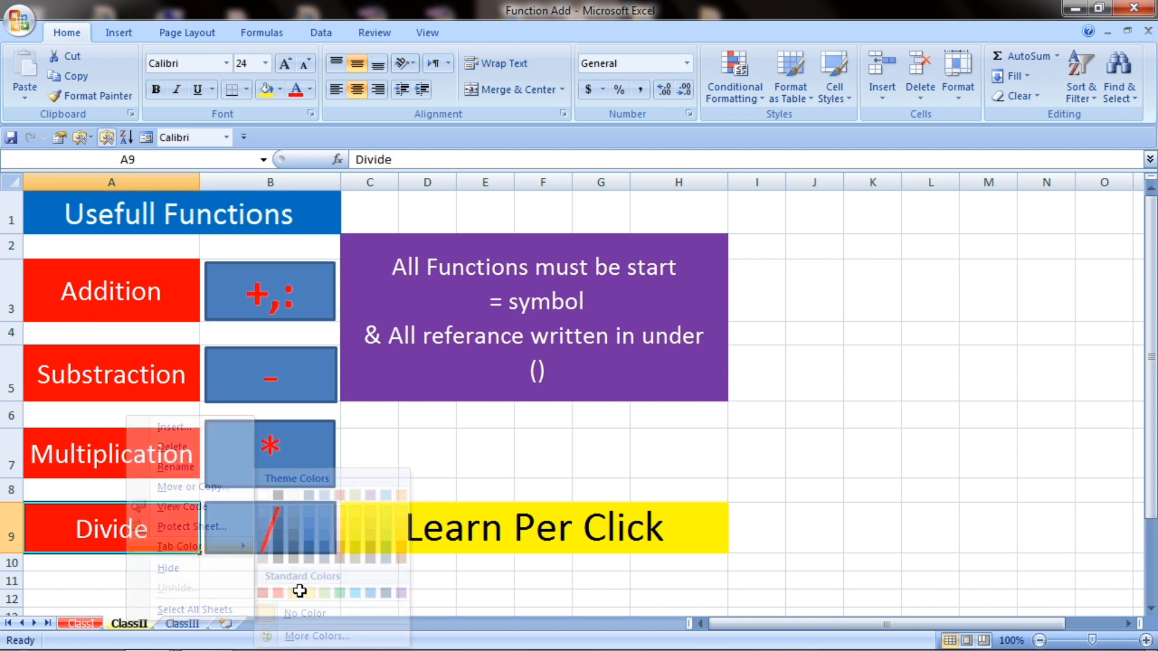
pyautogui.click(176, 625)
pyautogui.rightClick(176, 625)
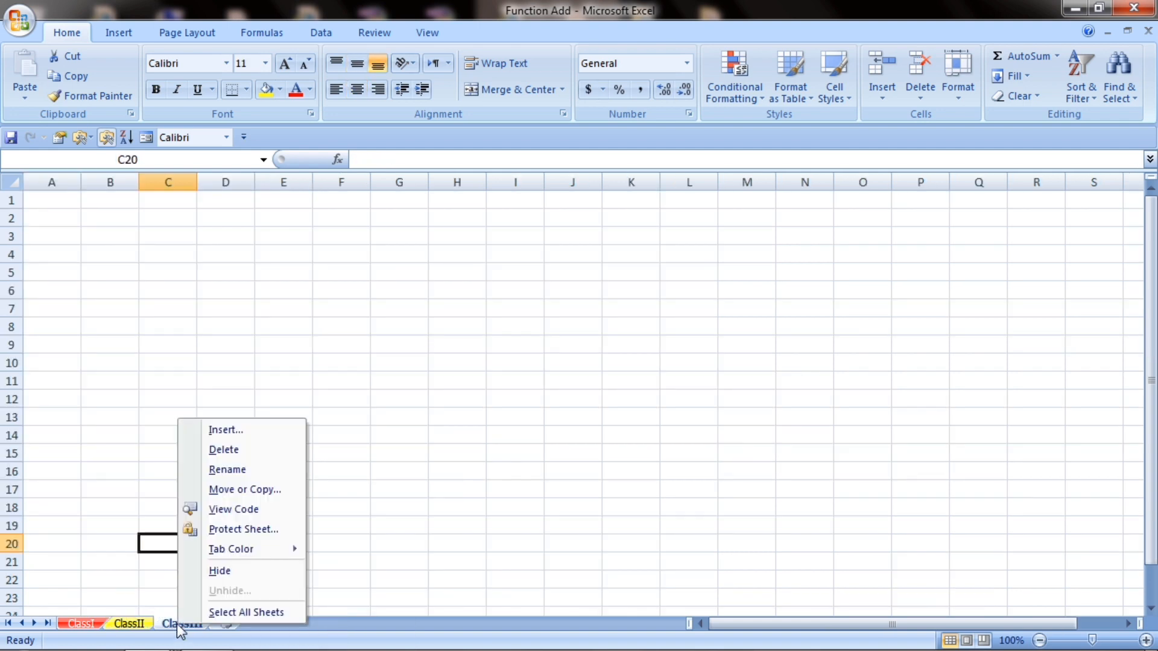
pyautogui.moveTo(253, 558)
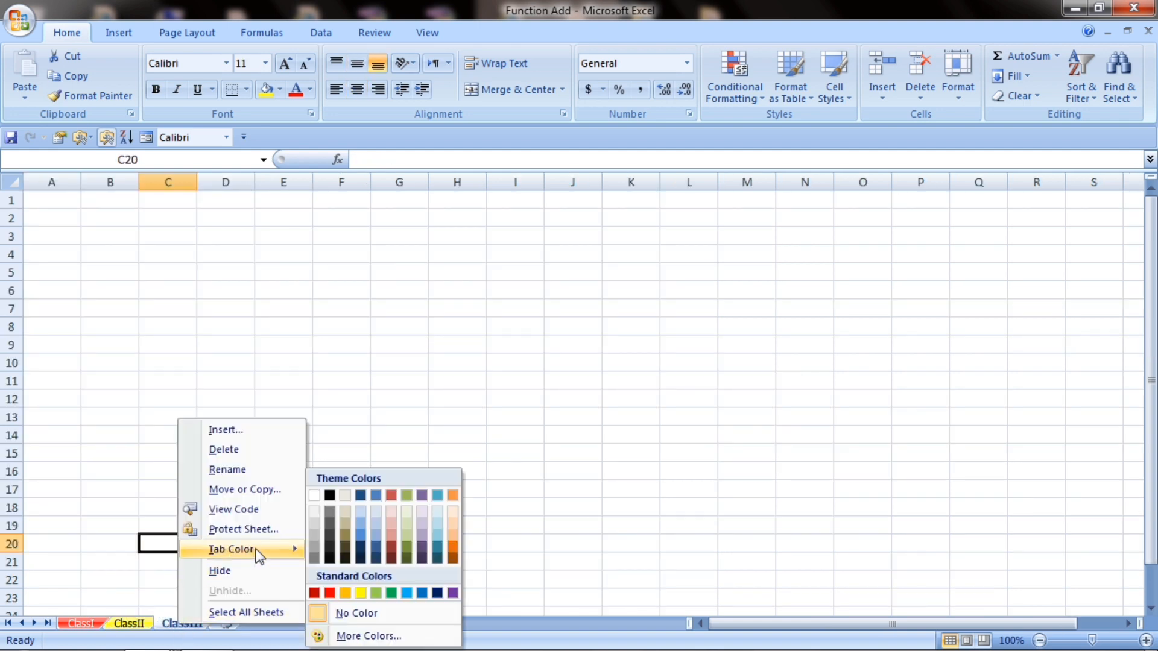
pyautogui.click(392, 593)
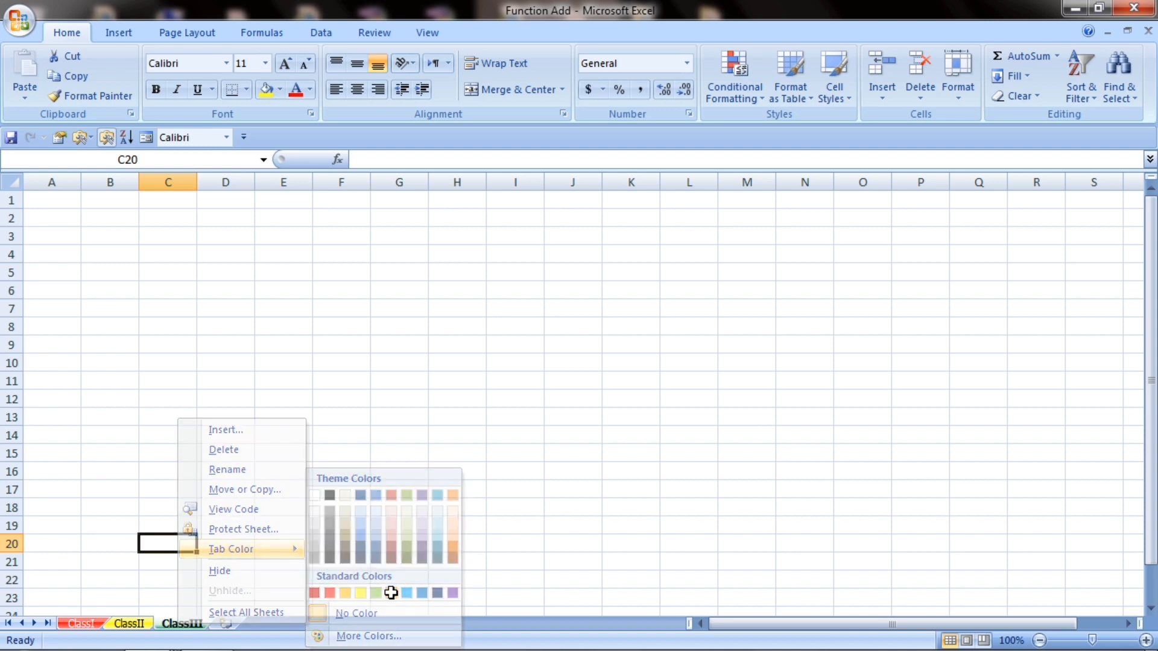
# Step: Cycle through the three coloured sheets and return to ClassI's sheet options
pyautogui.click(85, 624)
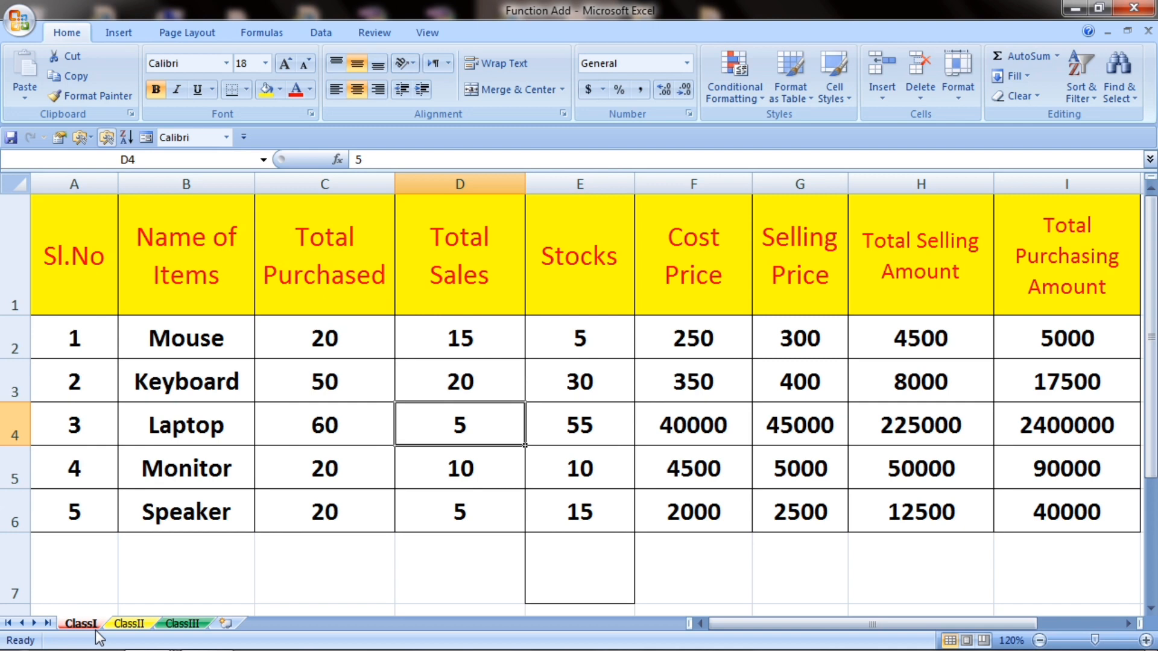
pyautogui.click(129, 624)
pyautogui.click(183, 624)
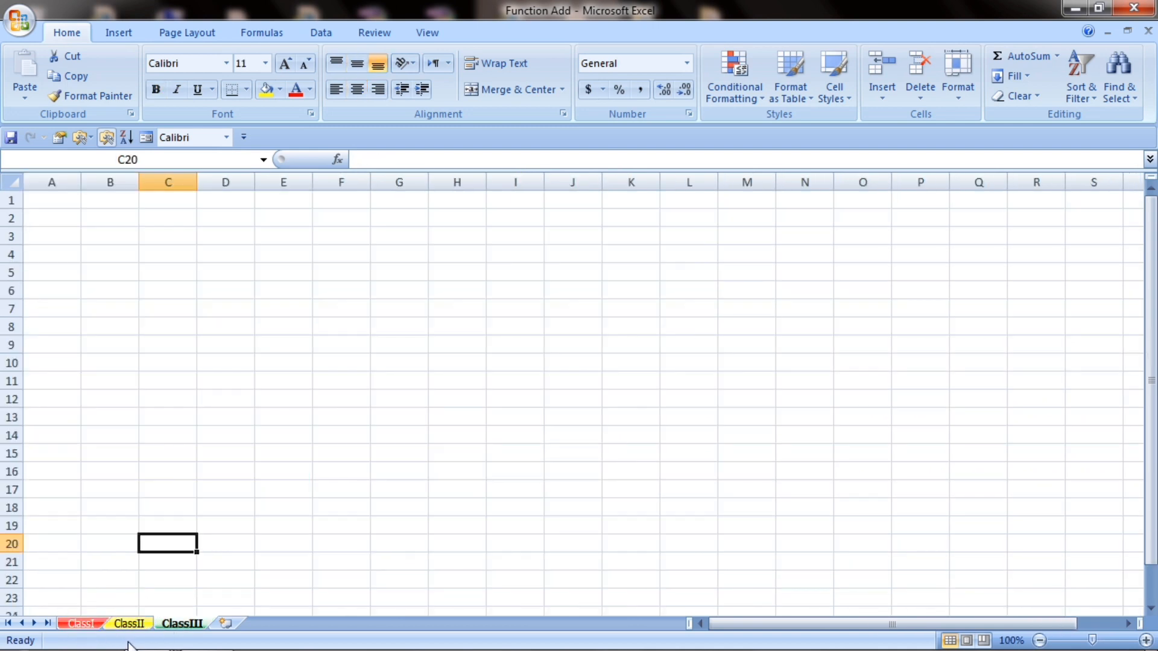
pyautogui.click(80, 624)
pyautogui.rightClick(83, 623)
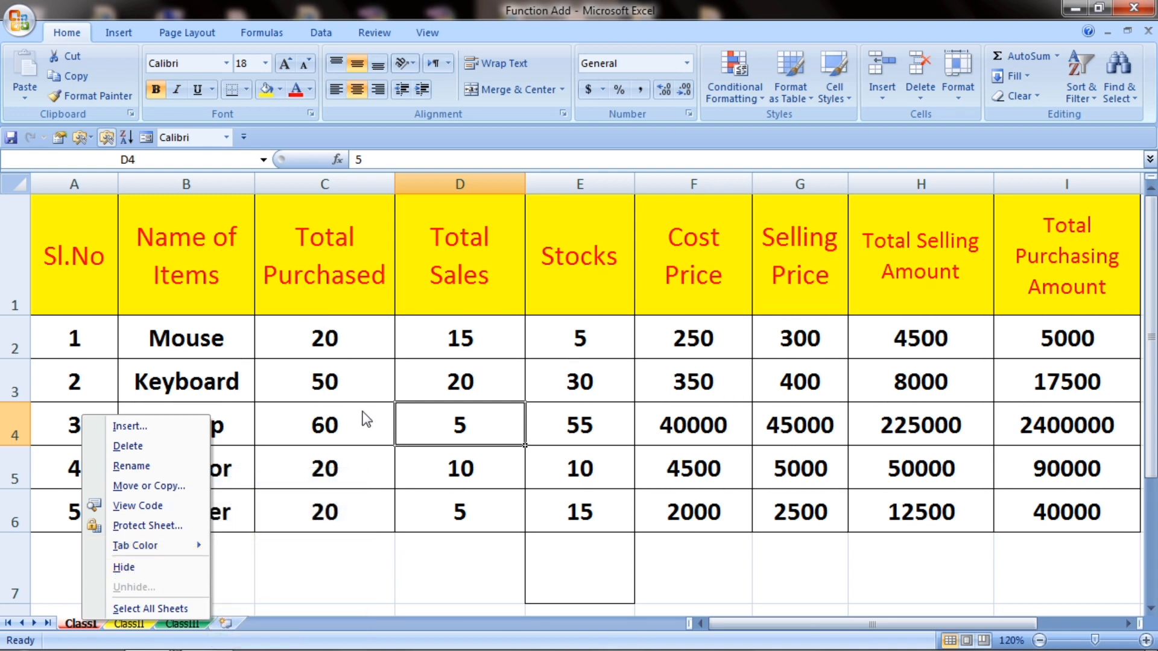
# Step: Hide the ClassI sheet, then view the ClassIII and ClassII sheets
pyautogui.click(381, 400)
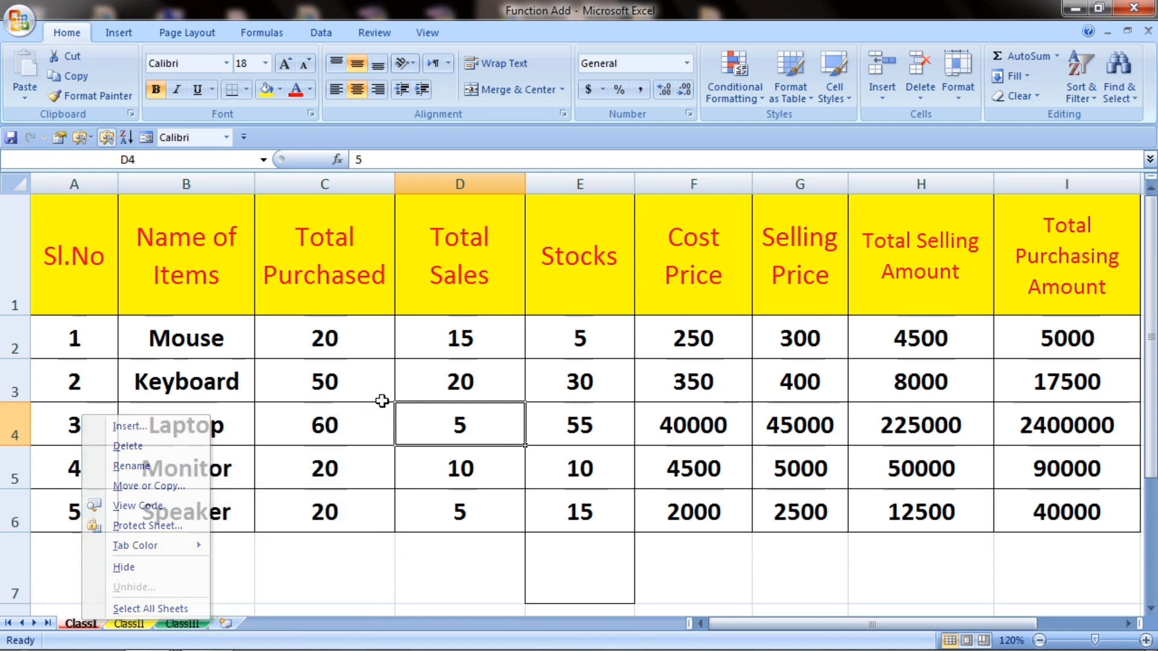
pyautogui.rightClick(89, 624)
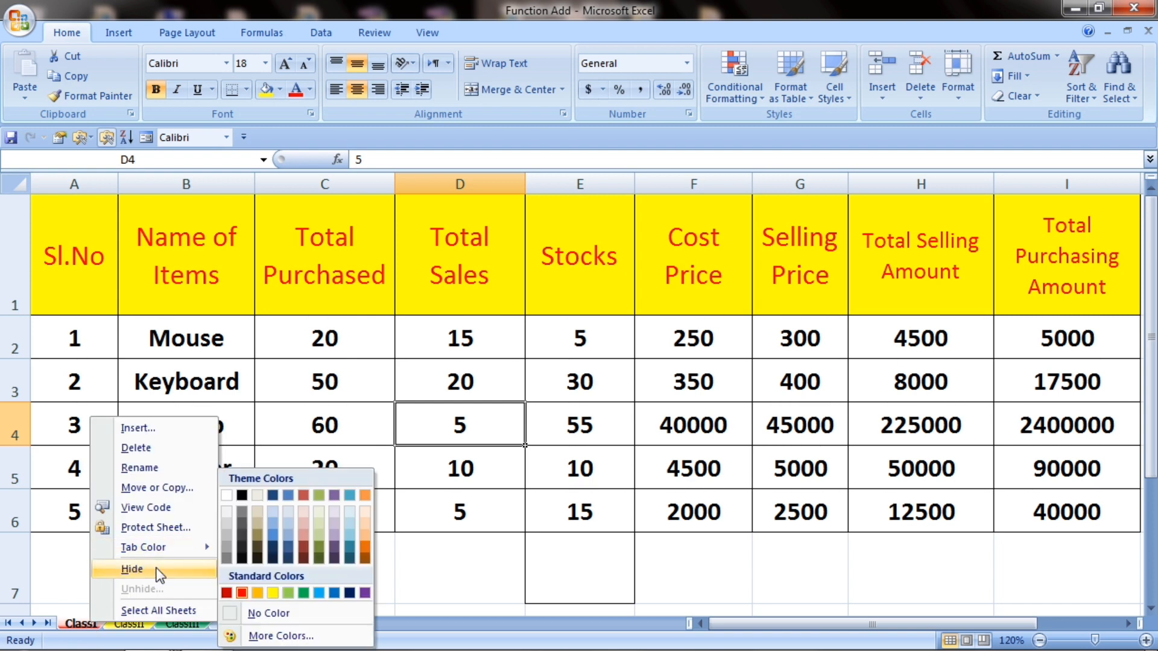
pyautogui.click(132, 570)
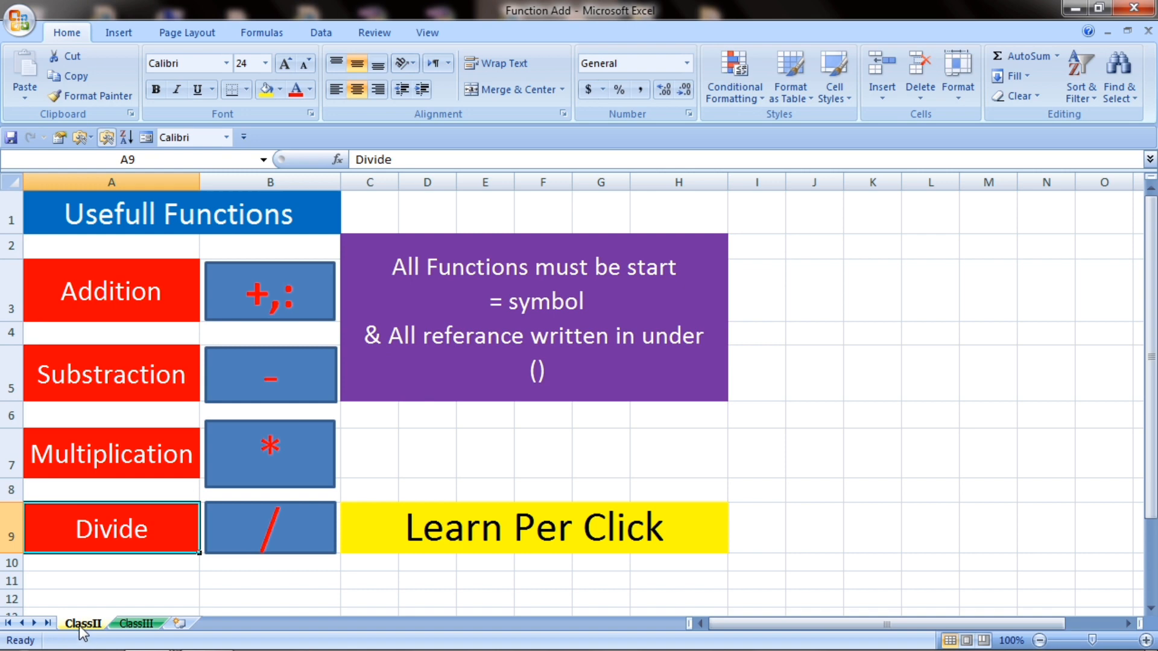
pyautogui.click(128, 627)
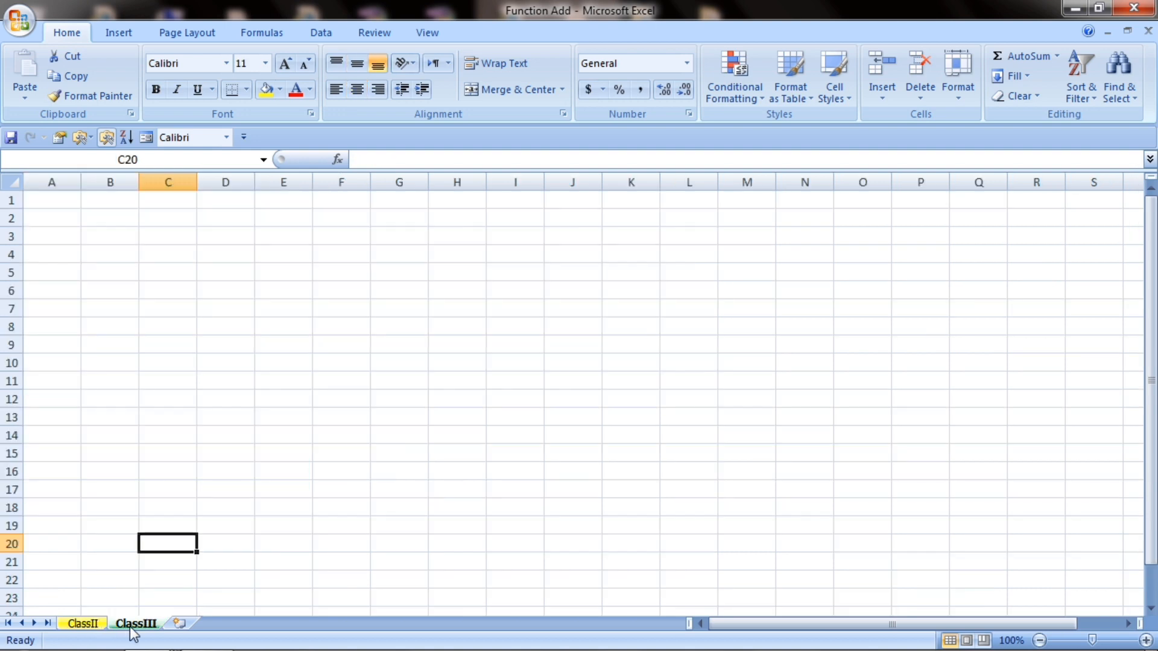
pyautogui.click(88, 627)
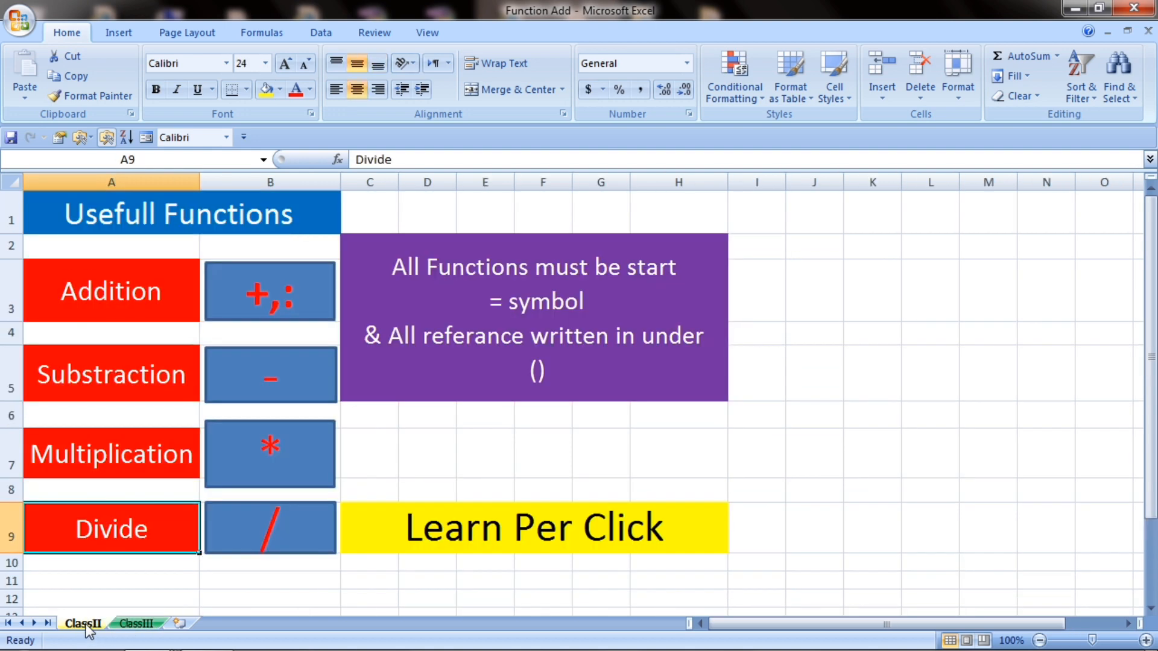
# Step: Restore the hidden ClassI sheet through the Unhide dialog
pyautogui.rightClick(88, 627)
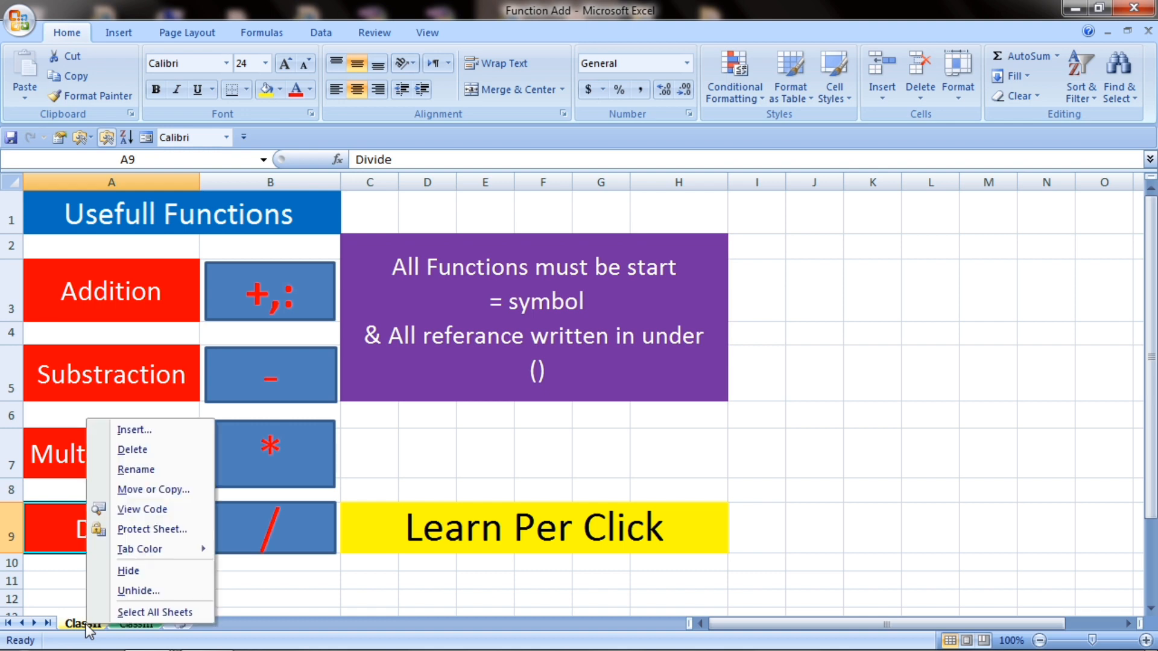
pyautogui.click(122, 594)
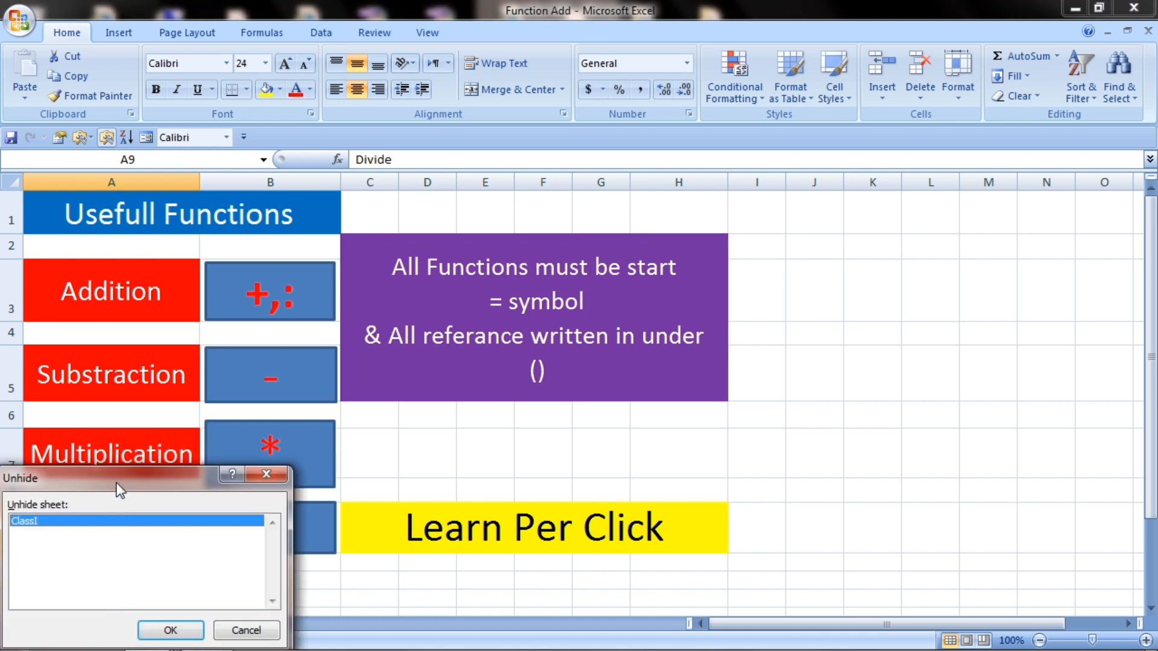
pyautogui.moveTo(118, 485); pyautogui.dragTo(167, 290)
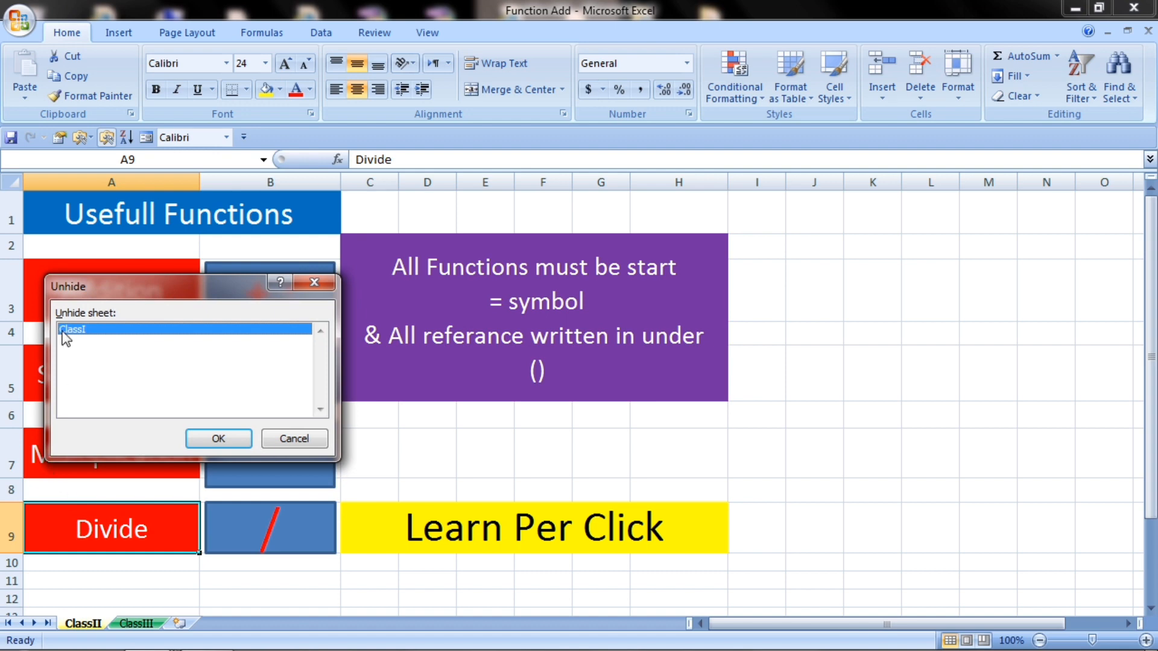
pyautogui.click(218, 439)
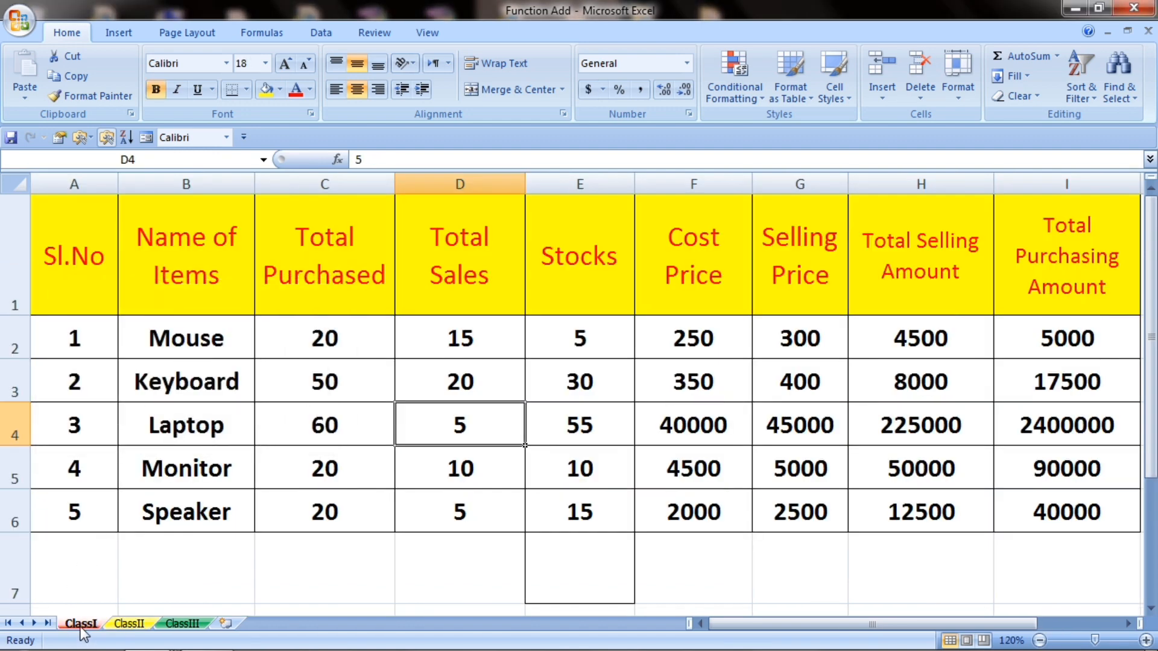
# Step: On ClassI, select the Laptop cell B4 and group all three sheets with Select All Sheets
pyautogui.click(126, 624)
pyautogui.click(82, 625)
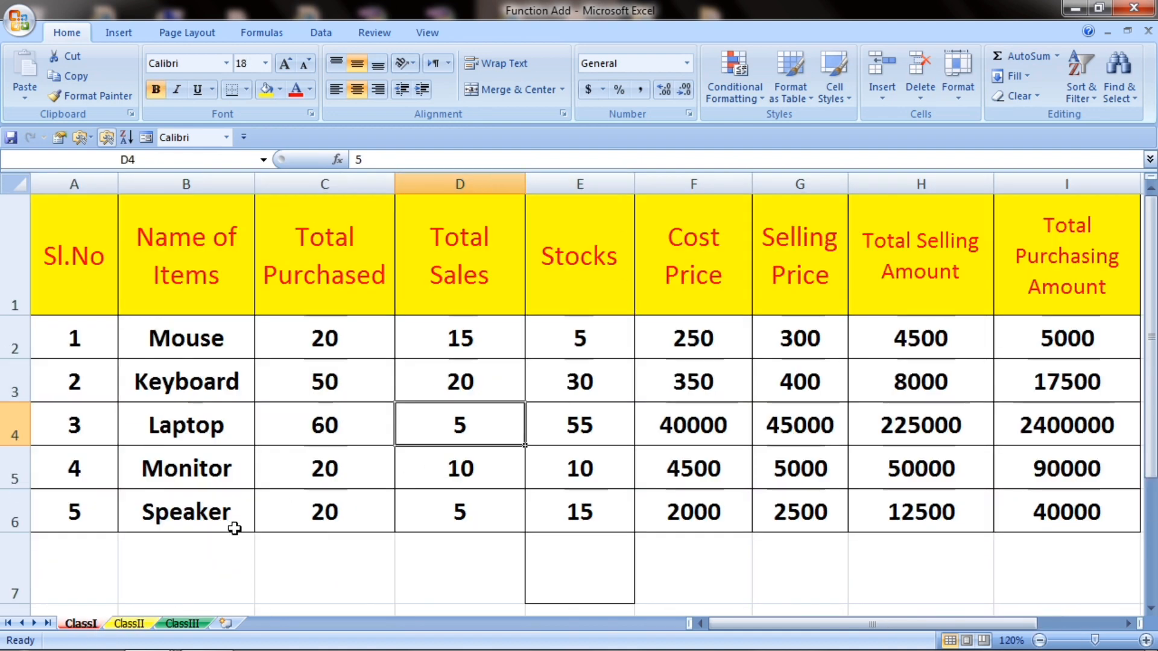
pyautogui.moveTo(89, 287); pyautogui.dragTo(145, 389)
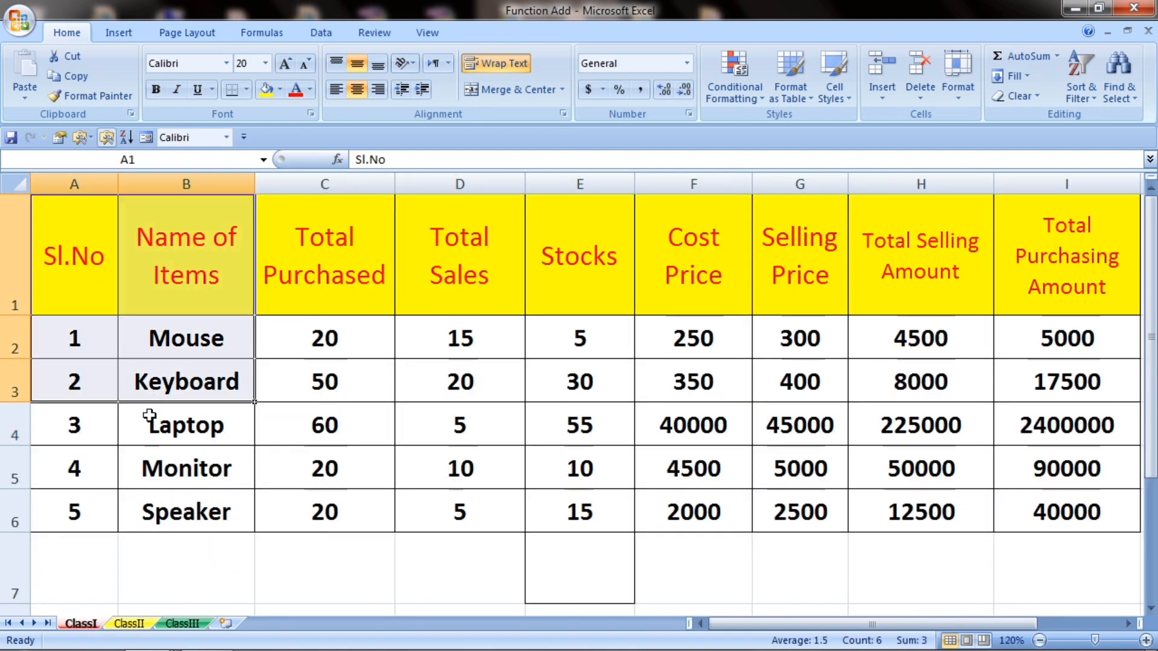
pyautogui.rightClick(83, 627)
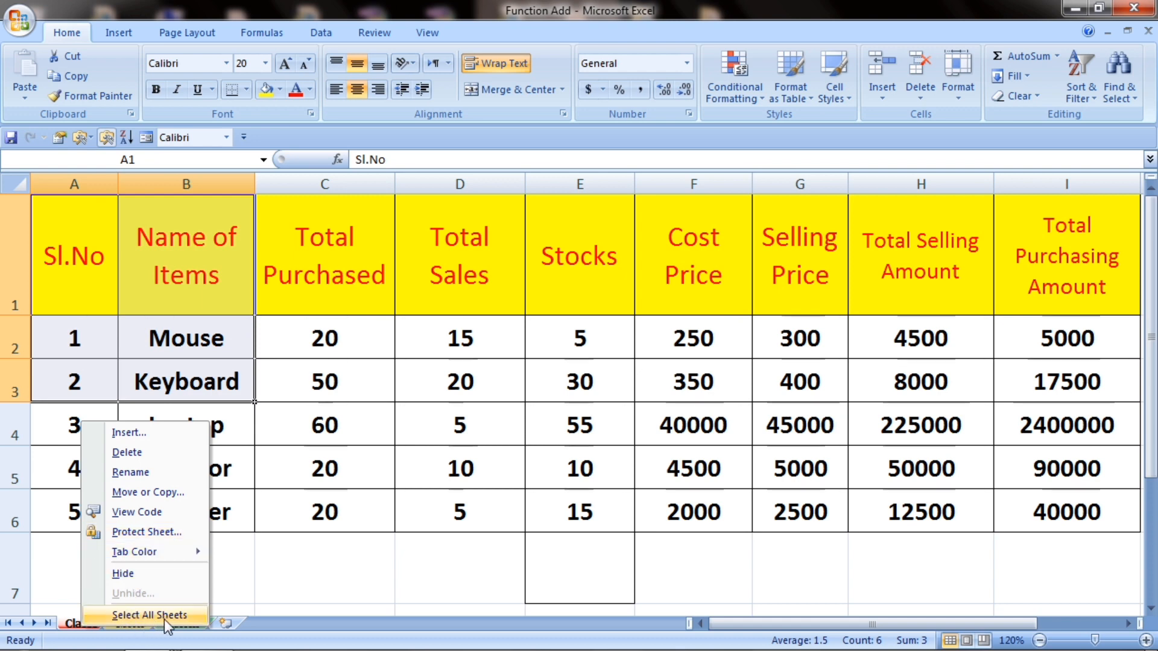
pyautogui.click(380, 381)
pyautogui.click(232, 439)
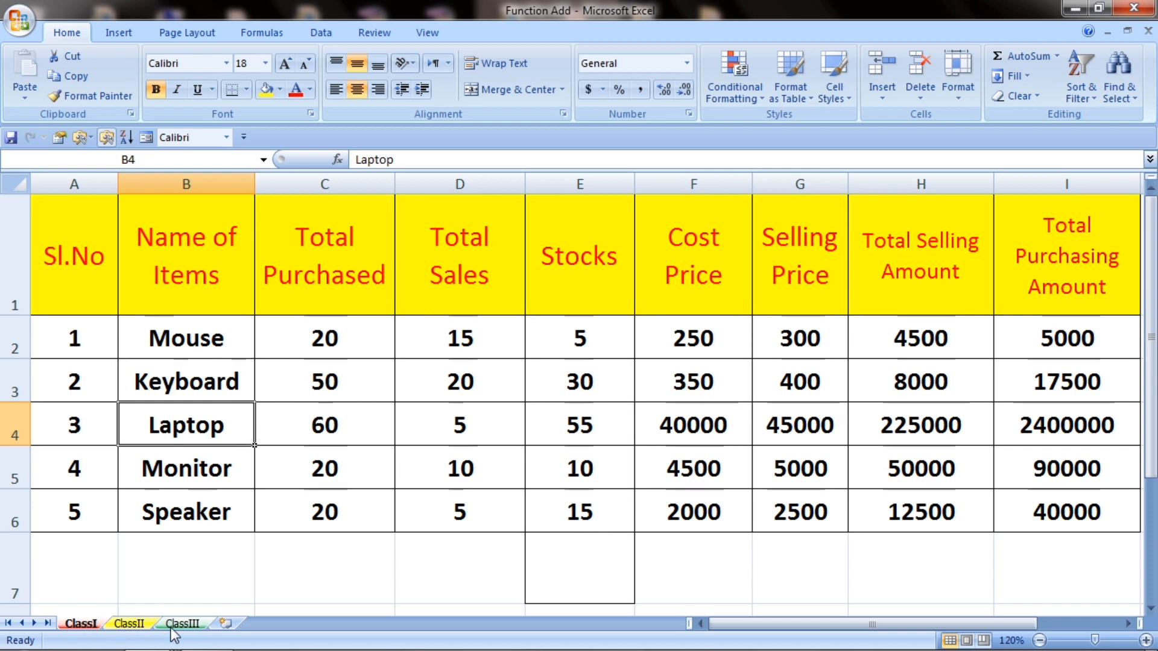
pyautogui.rightClick(80, 625)
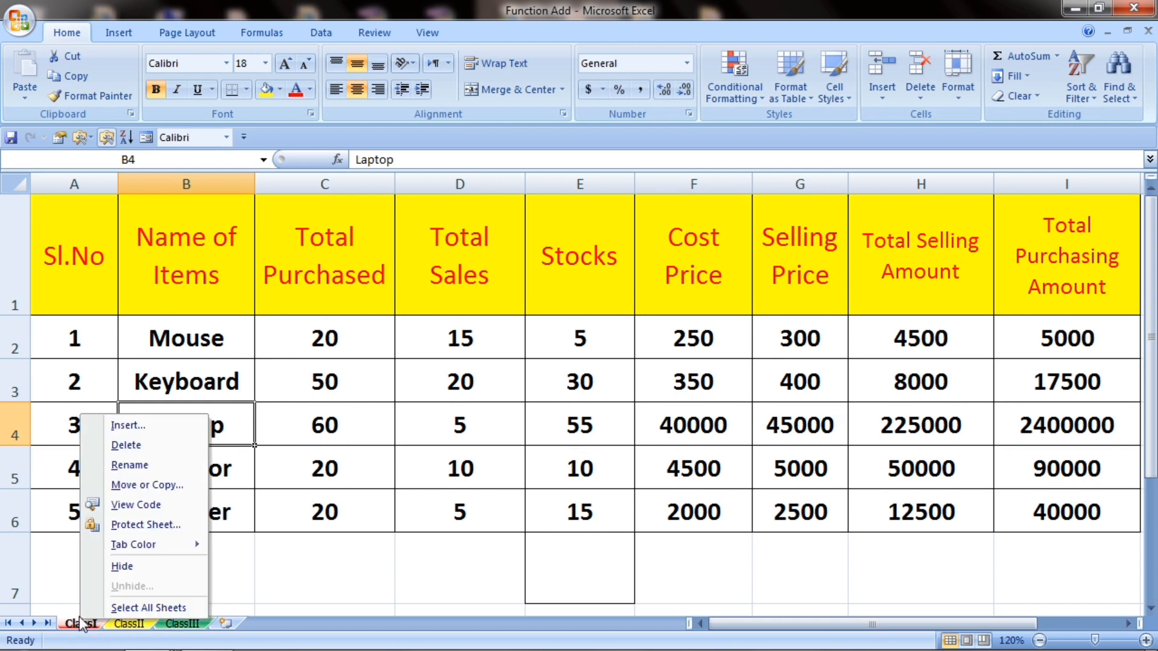
pyautogui.click(166, 605)
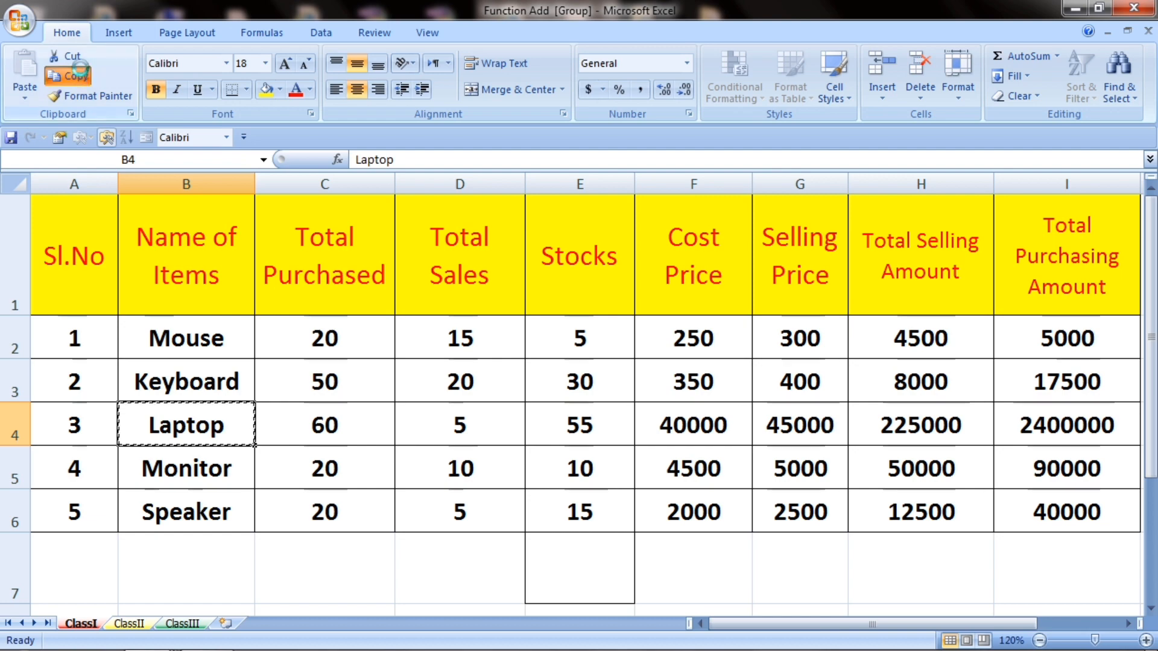
# Step: Copy Laptop from B4 into A1 of a new blank workbook, then switch back
pyautogui.click(69, 76)
pyautogui.click(25, 25)
pyautogui.click(37, 61)
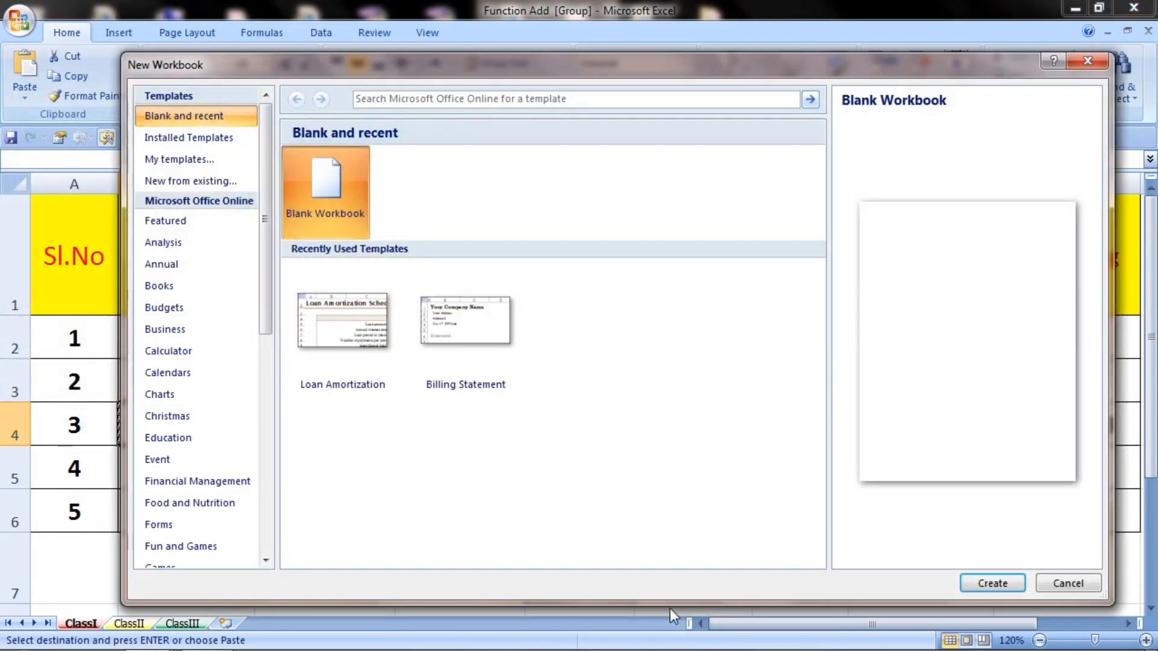
pyautogui.click(978, 583)
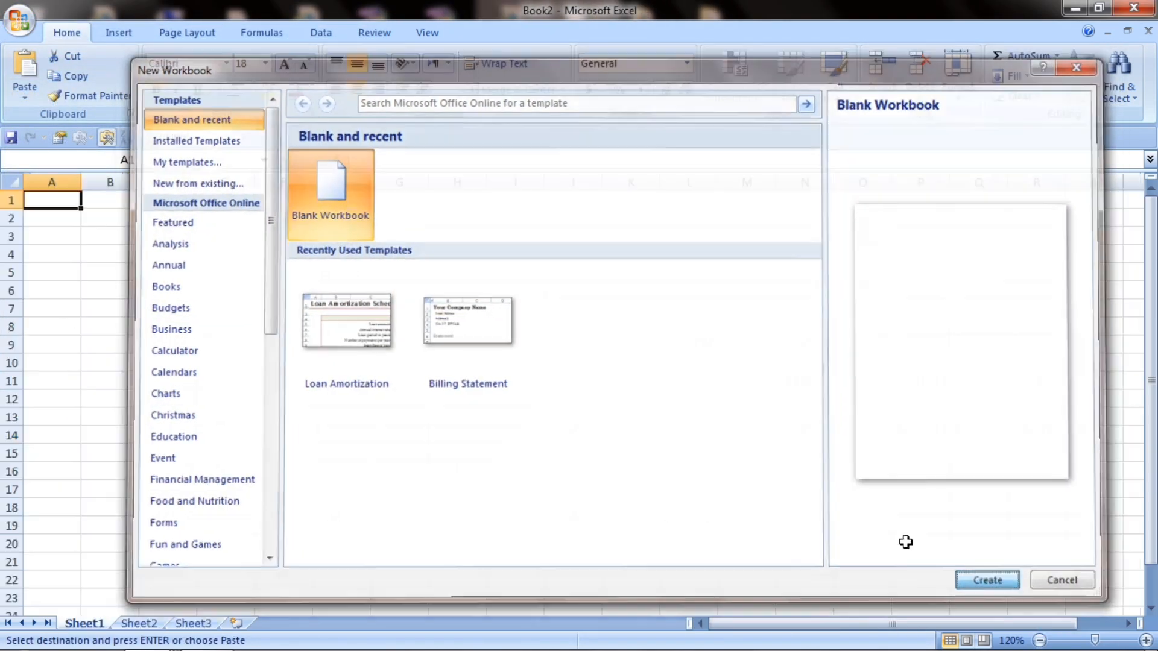
pyautogui.click(24, 62)
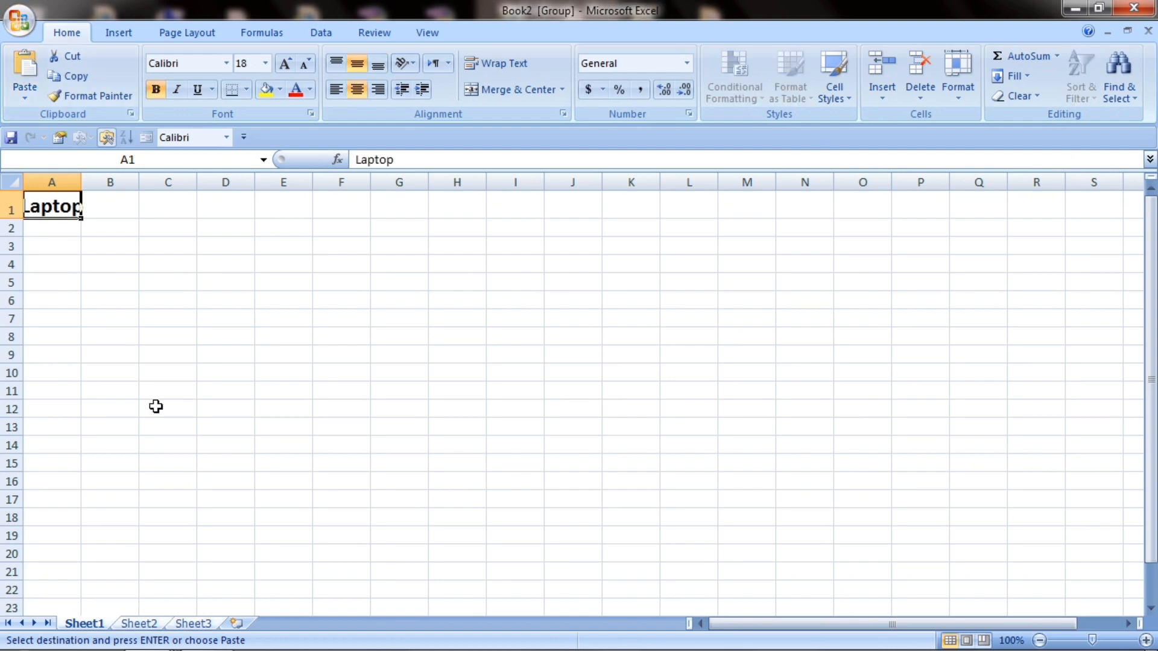
pyautogui.hotkey('alt', 'Tab')
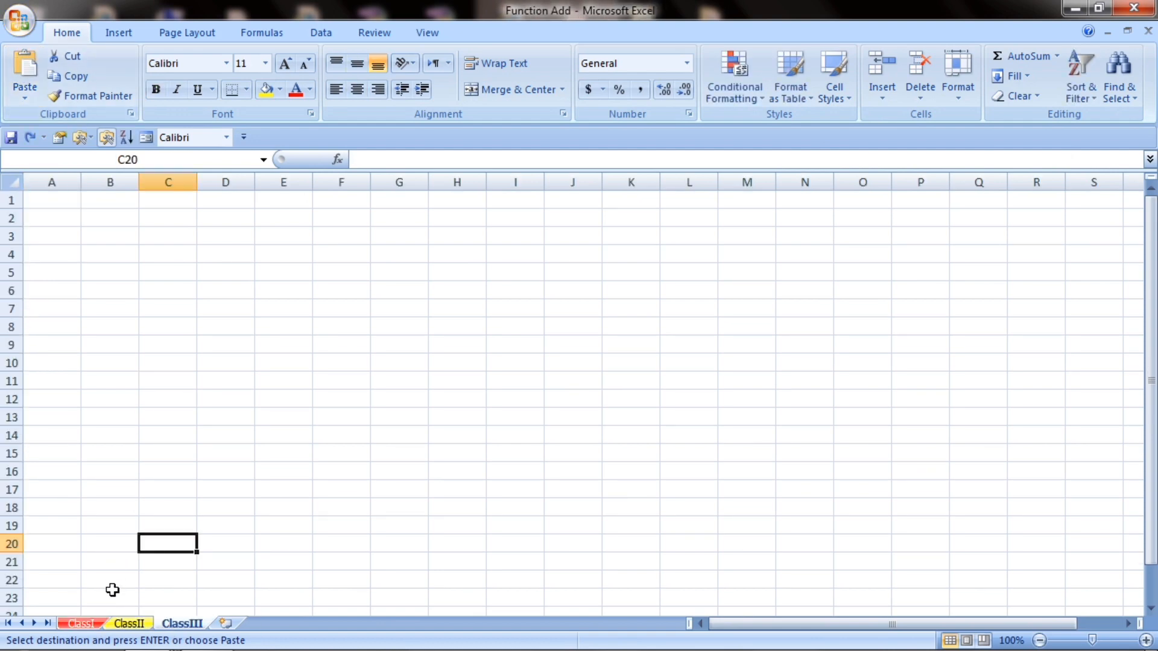
# Step: On ClassI, jump through column B down to Speaker and select cell B1
pyautogui.click(81, 622)
pyautogui.click(94, 330)
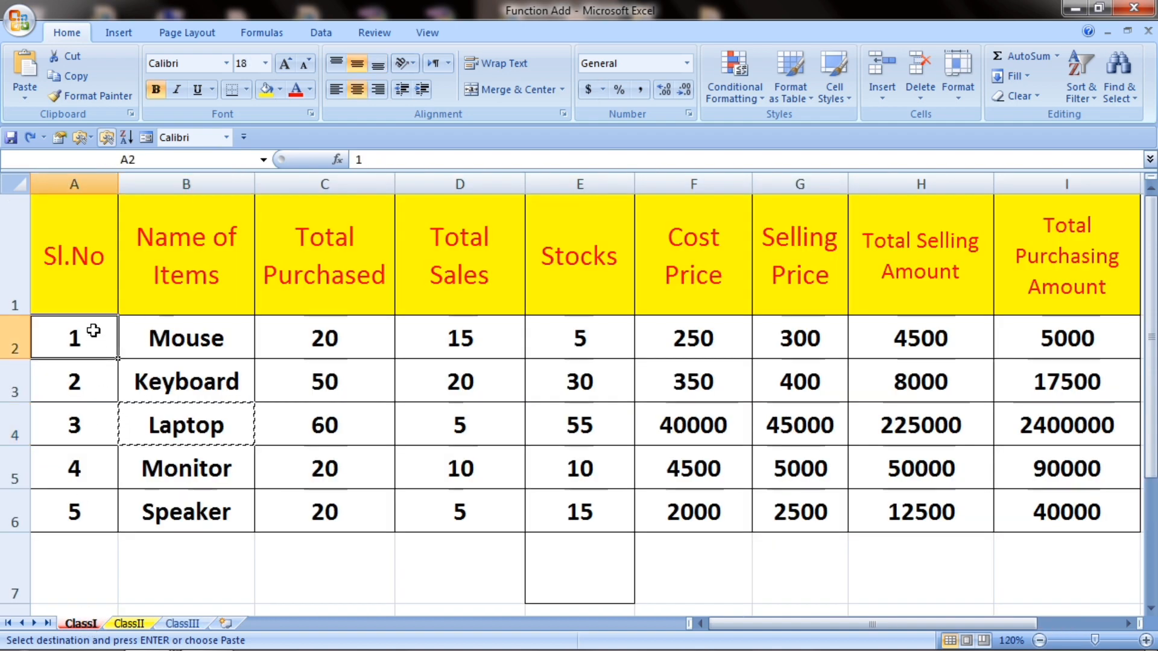
pyautogui.doubleClick(175, 446)
pyautogui.doubleClick(177, 400)
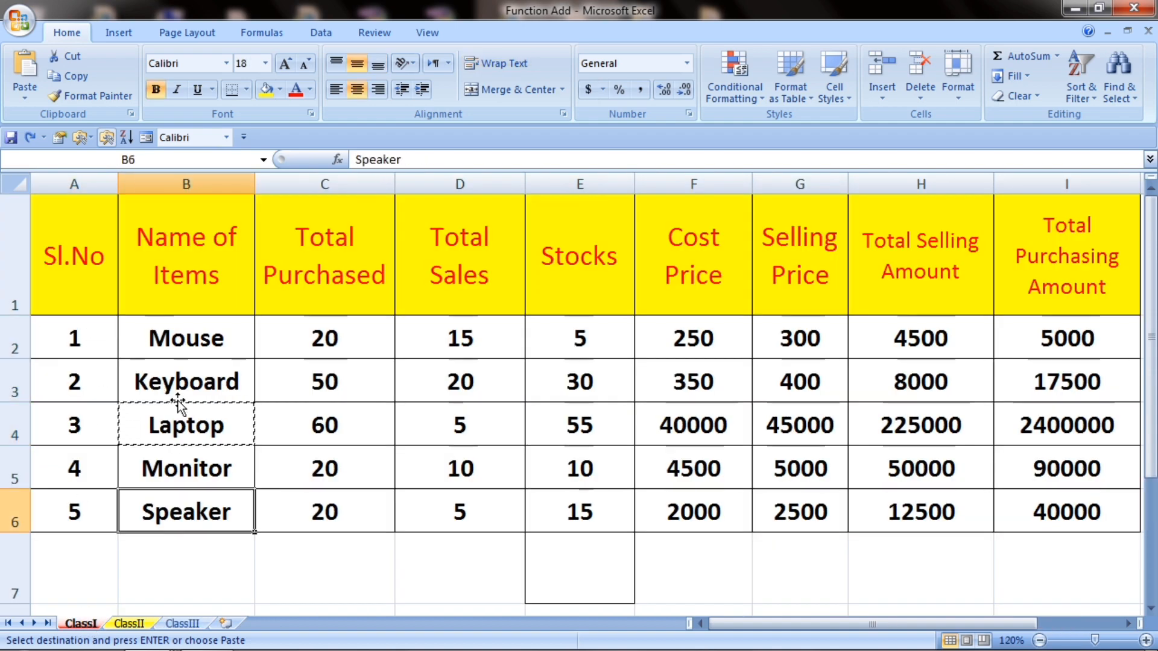
pyautogui.doubleClick(259, 555)
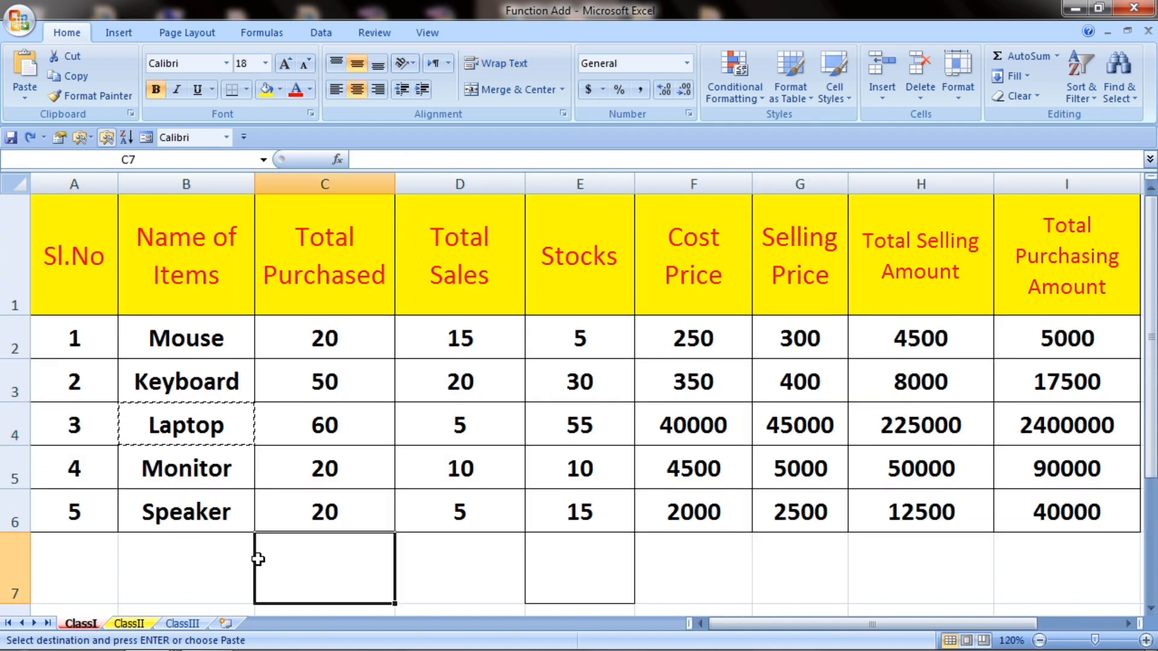
pyautogui.click(141, 266)
# Step: Select the table range B1:I6 and inspect the =SUM(C4-D4) Stocks formula in E4
pyautogui.rightClick(81, 630)
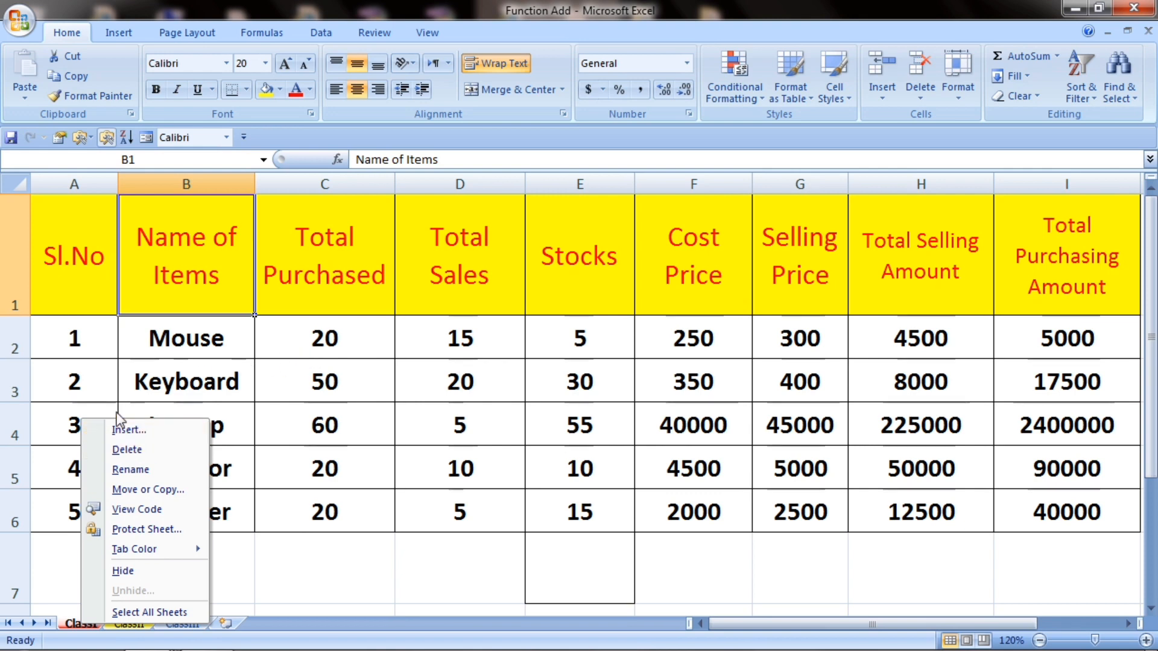
pyautogui.press('Escape')
pyautogui.moveTo(197, 253); pyautogui.dragTo(994, 525)
pyautogui.click(624, 416)
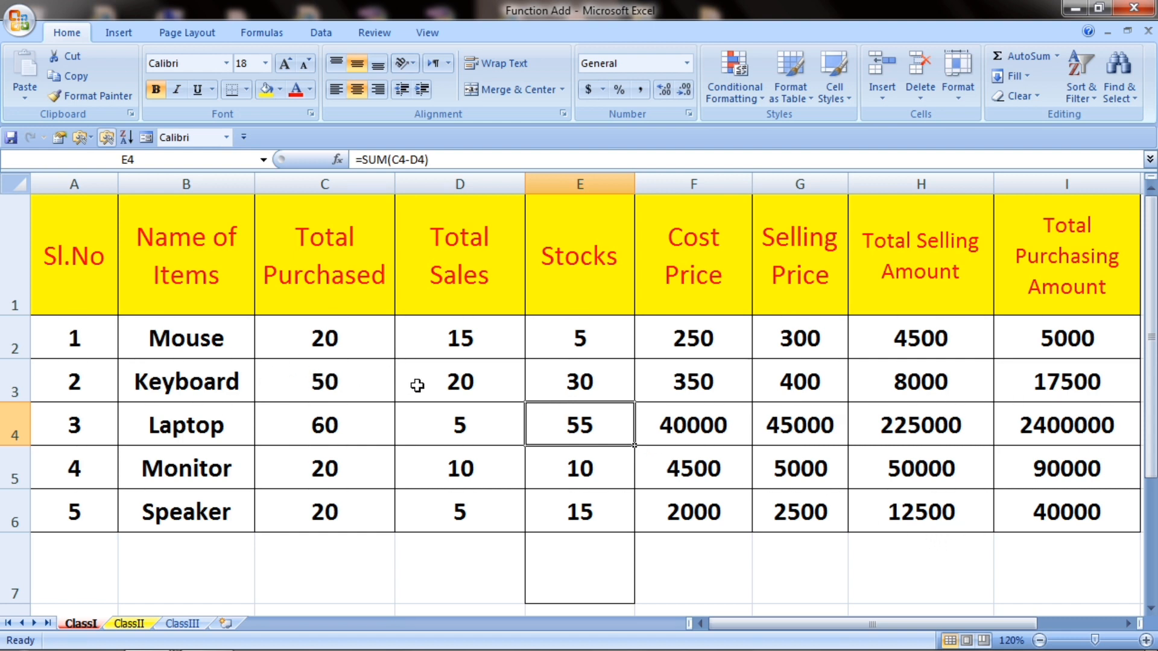
pyautogui.click(437, 364)
pyautogui.moveTo(79, 252); pyautogui.dragTo(1007, 287)
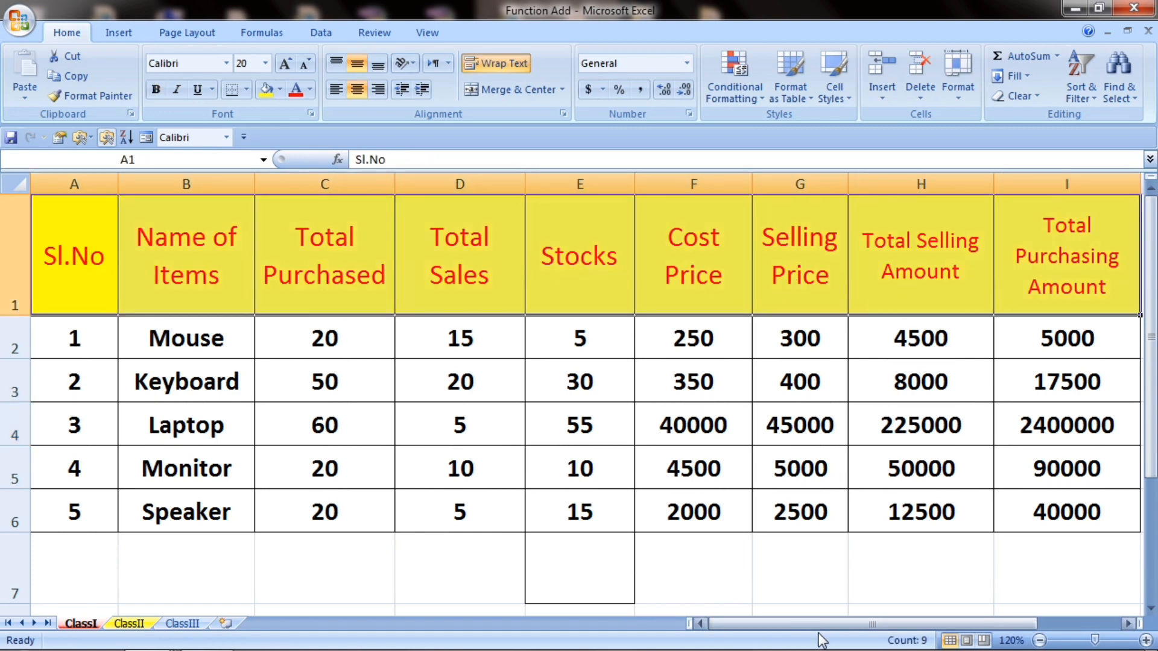
pyautogui.moveTo(935, 646)
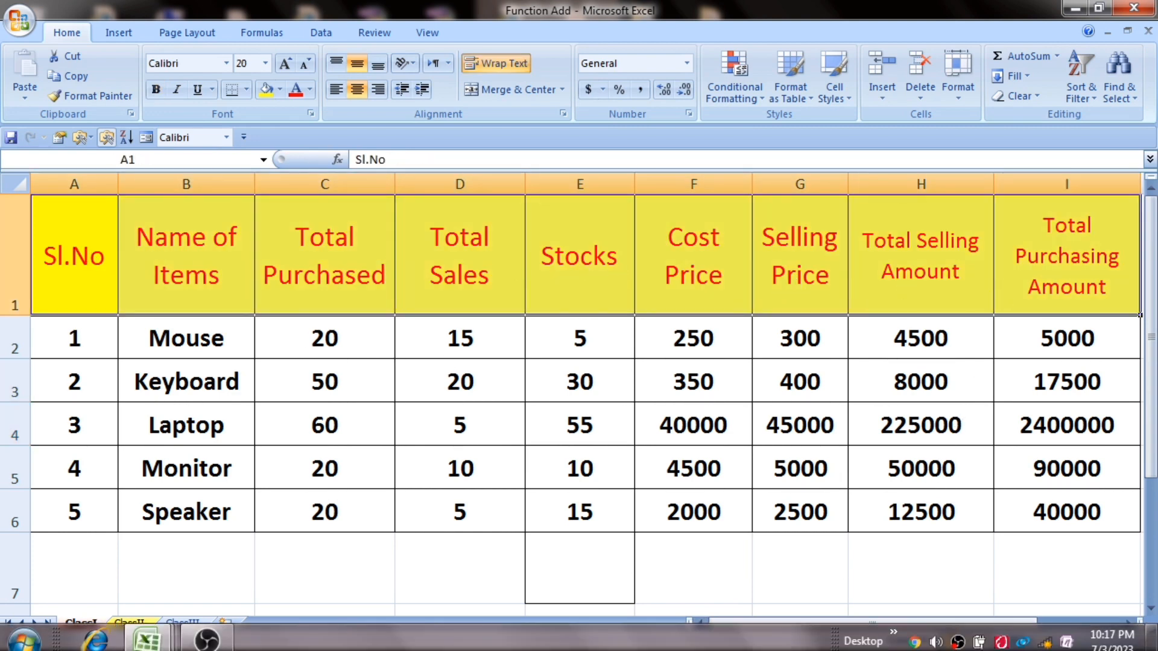
pyautogui.rightClick(959, 641)
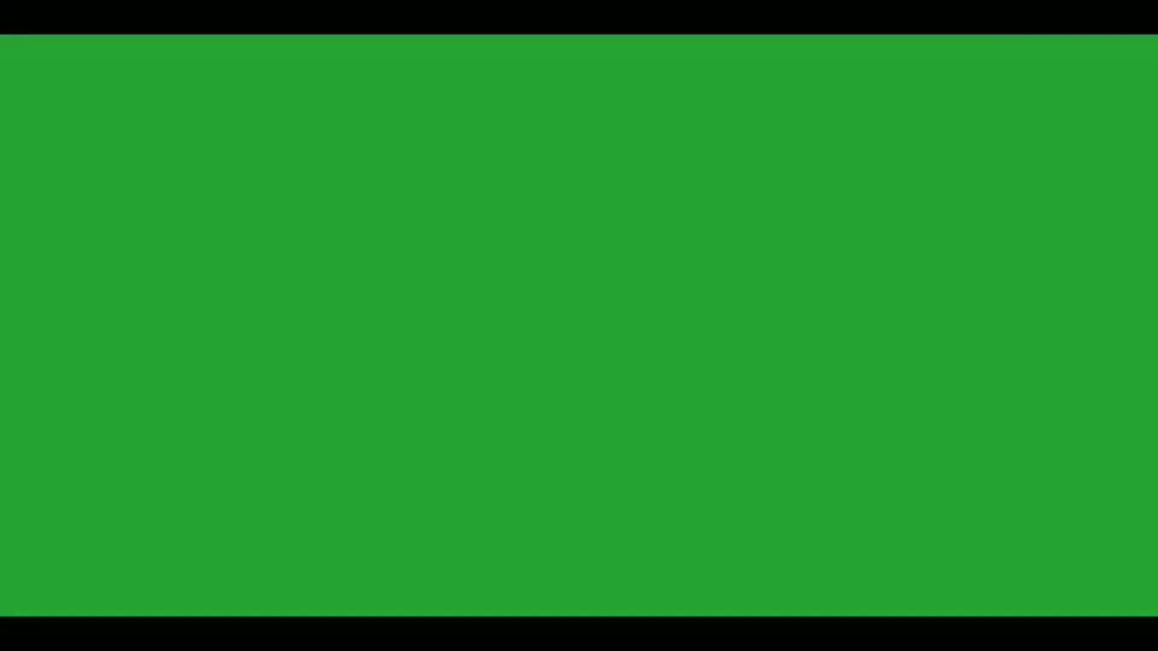